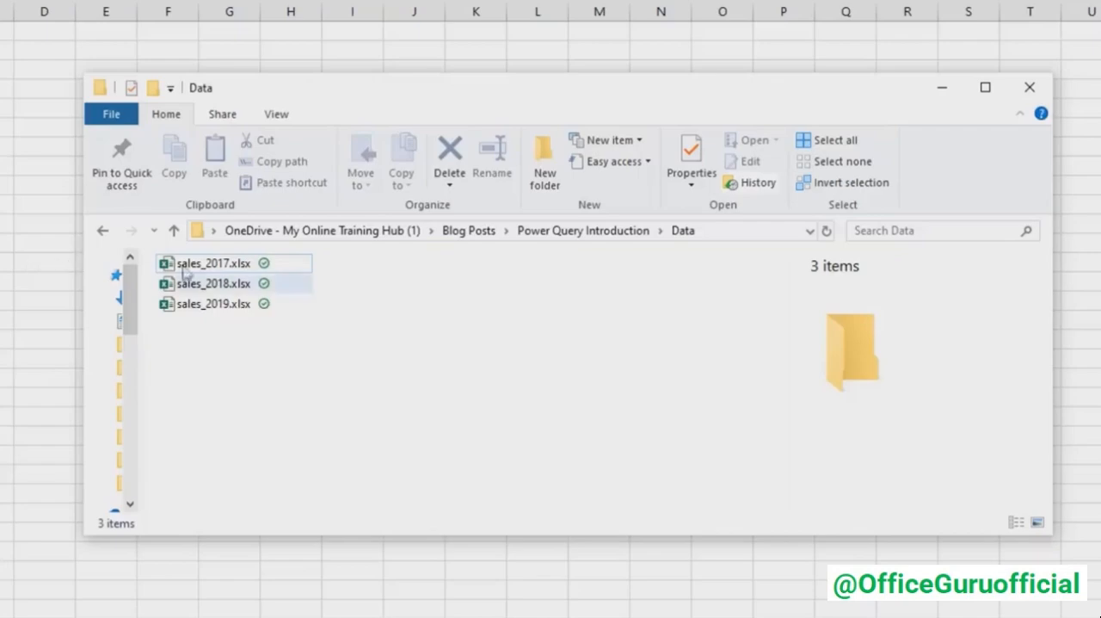
# - Open sales_2017.xlsx and examine its two-row headers and the ship mode, numeric, date and sales person columns
pyautogui.doubleClick(248, 265)
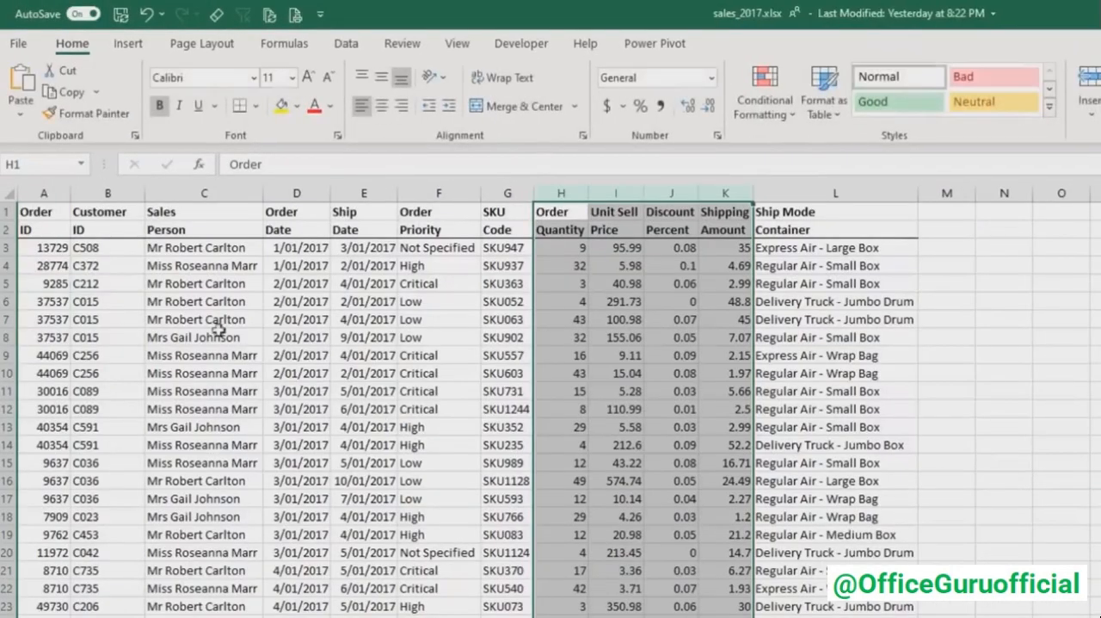
pyautogui.moveTo(7, 212); pyautogui.dragTo(7, 230)
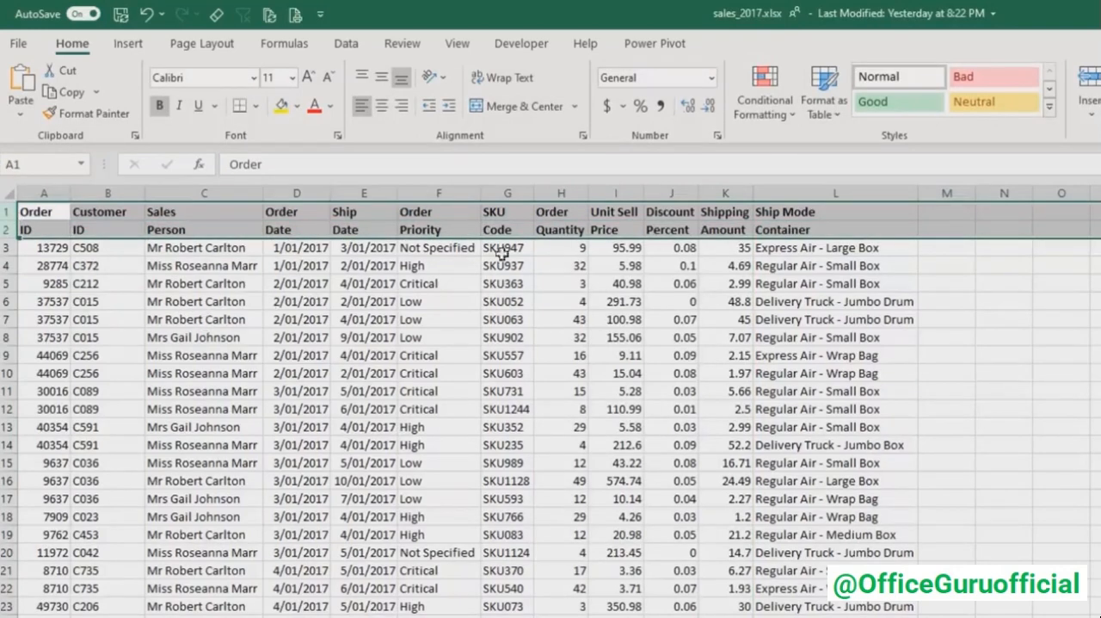
pyautogui.click(836, 193)
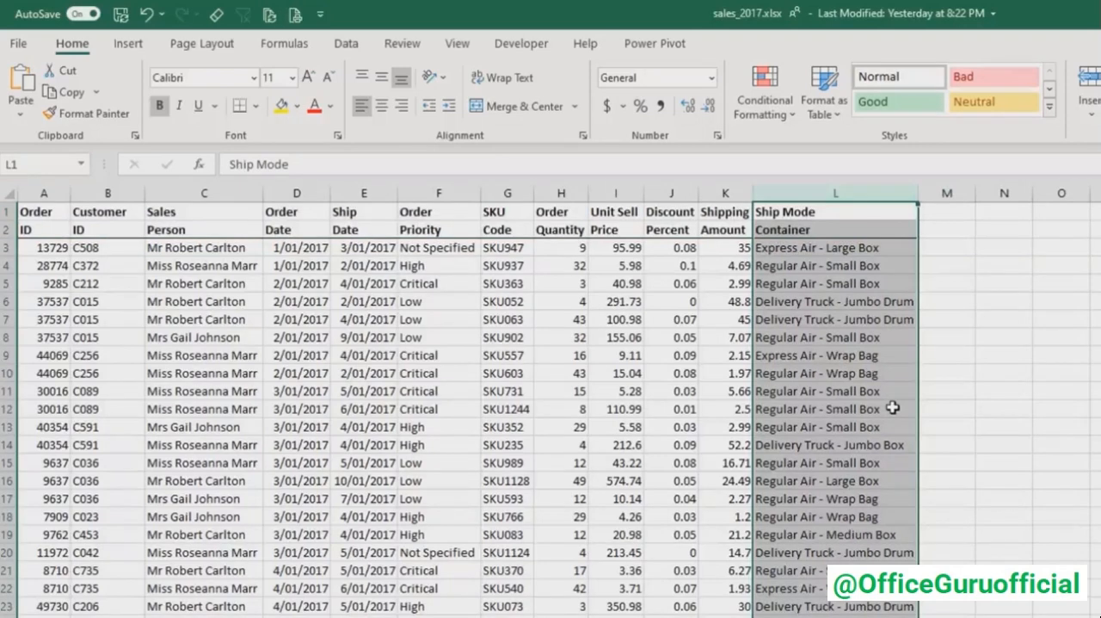
pyautogui.moveTo(569, 193); pyautogui.dragTo(665, 194)
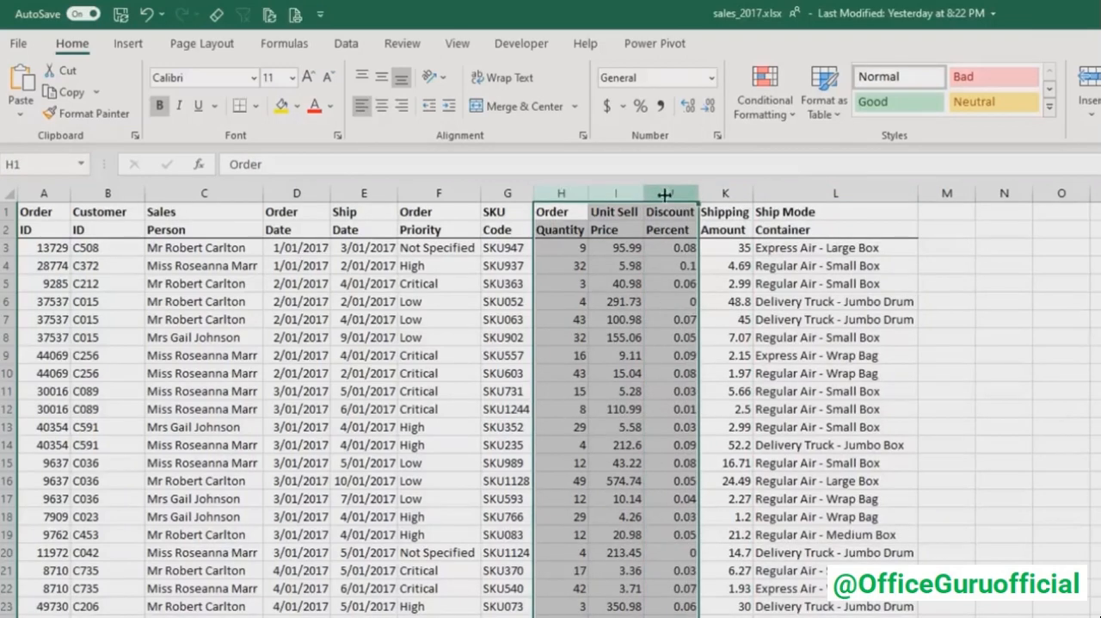
pyautogui.moveTo(384, 193); pyautogui.dragTo(342, 193)
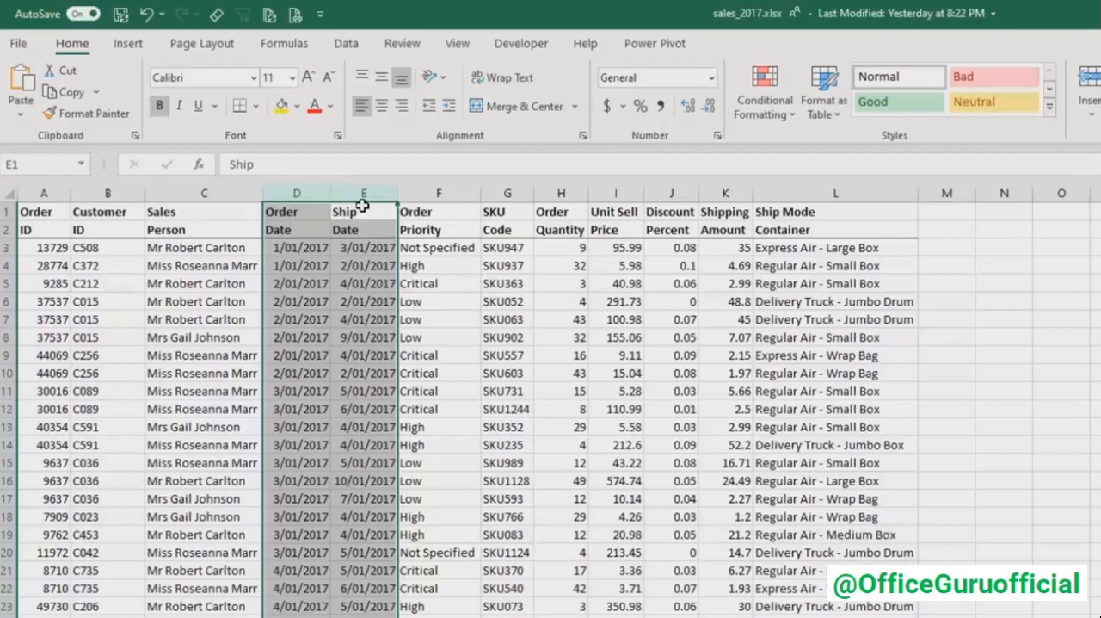
pyautogui.click(207, 193)
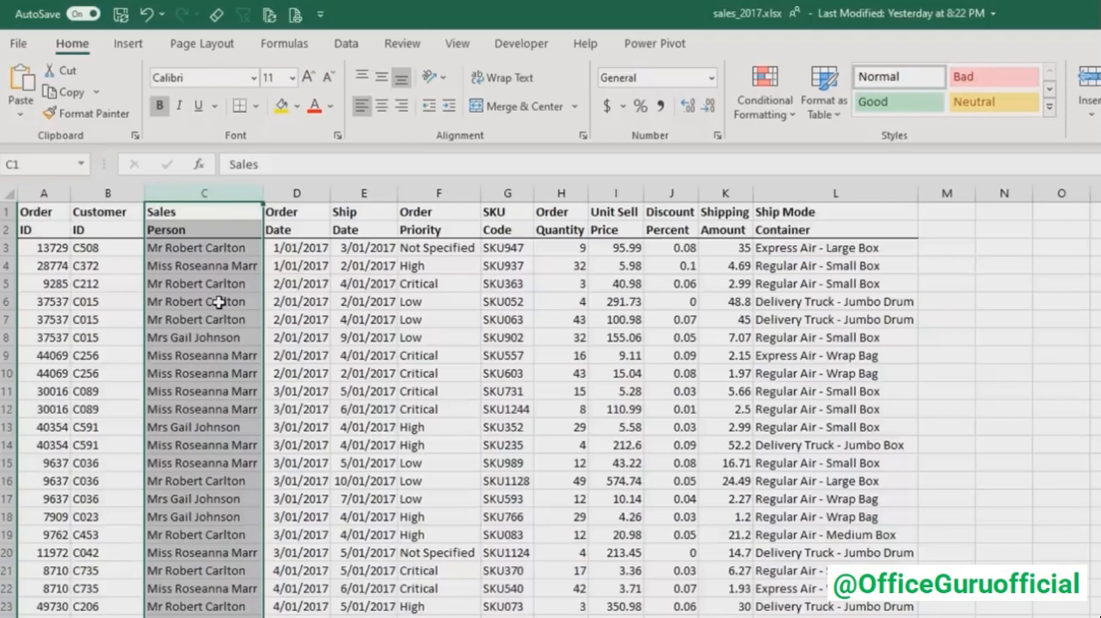
pyautogui.click(192, 227)
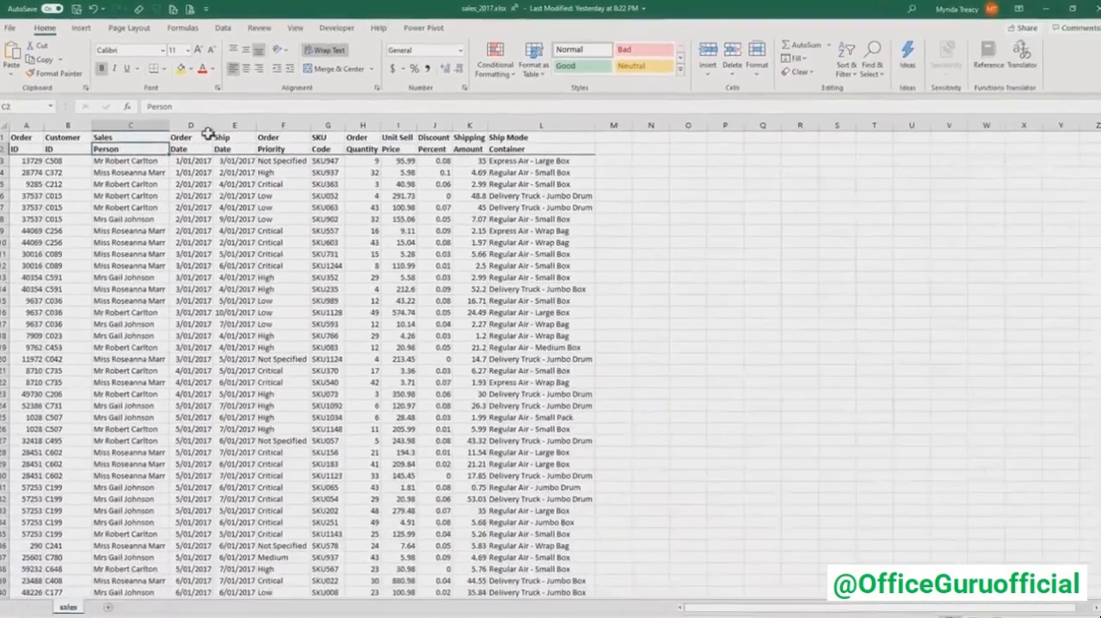
# - Create a new blank workbook, and in File Explorer copy the address of the Data folder containing the sales files
pyautogui.hotkey('ctrl', 'n')
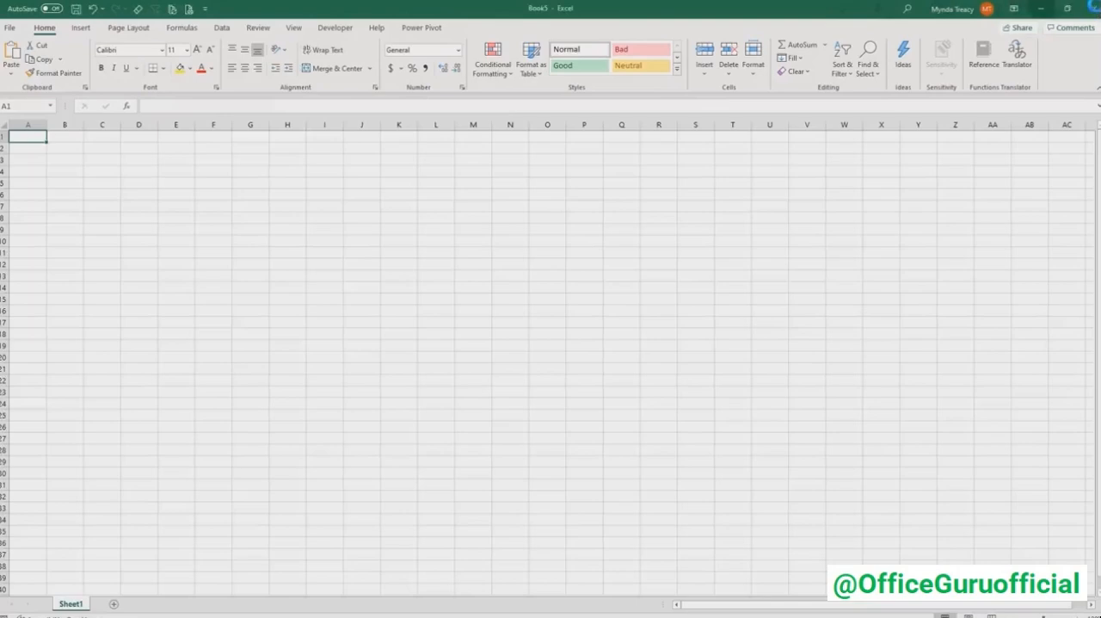
pyautogui.hotkey('alt', 'Tab')
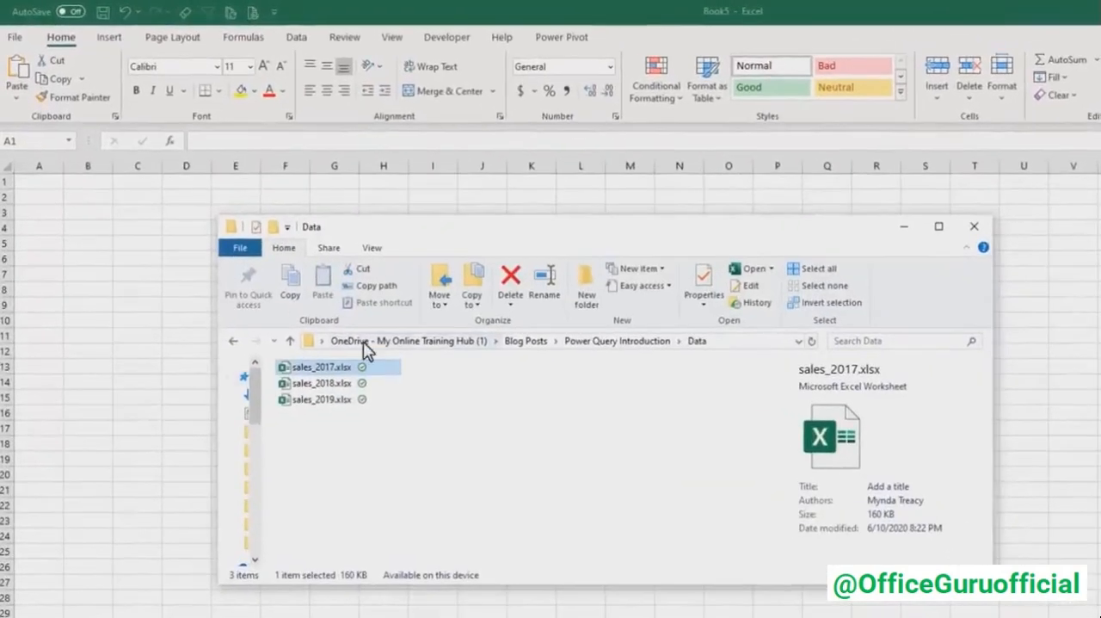
pyautogui.rightClick(366, 347)
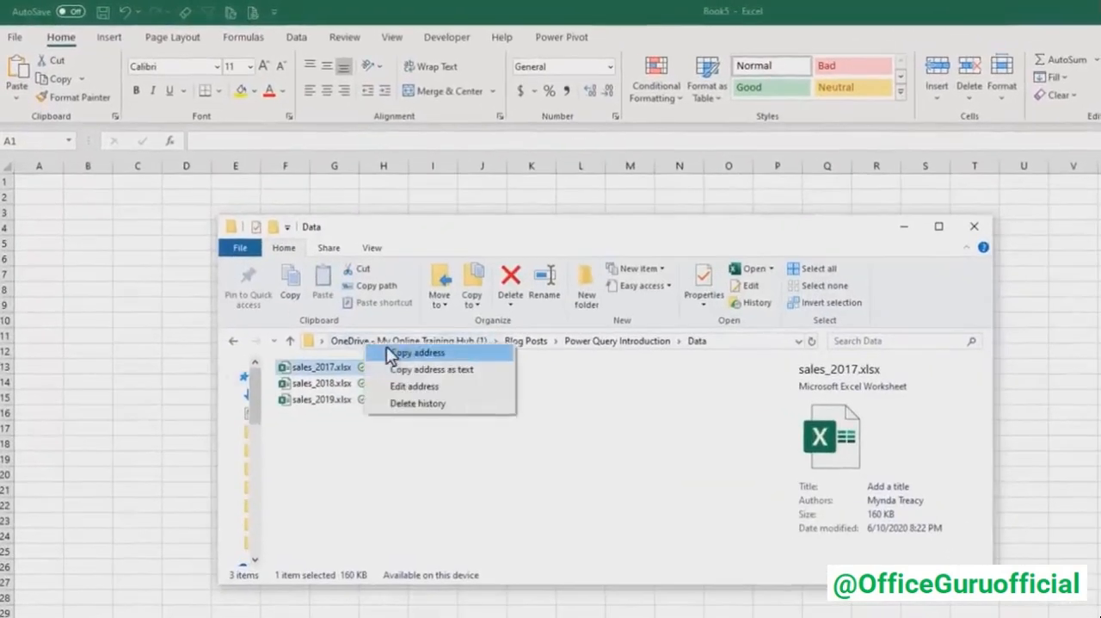
pyautogui.click(430, 351)
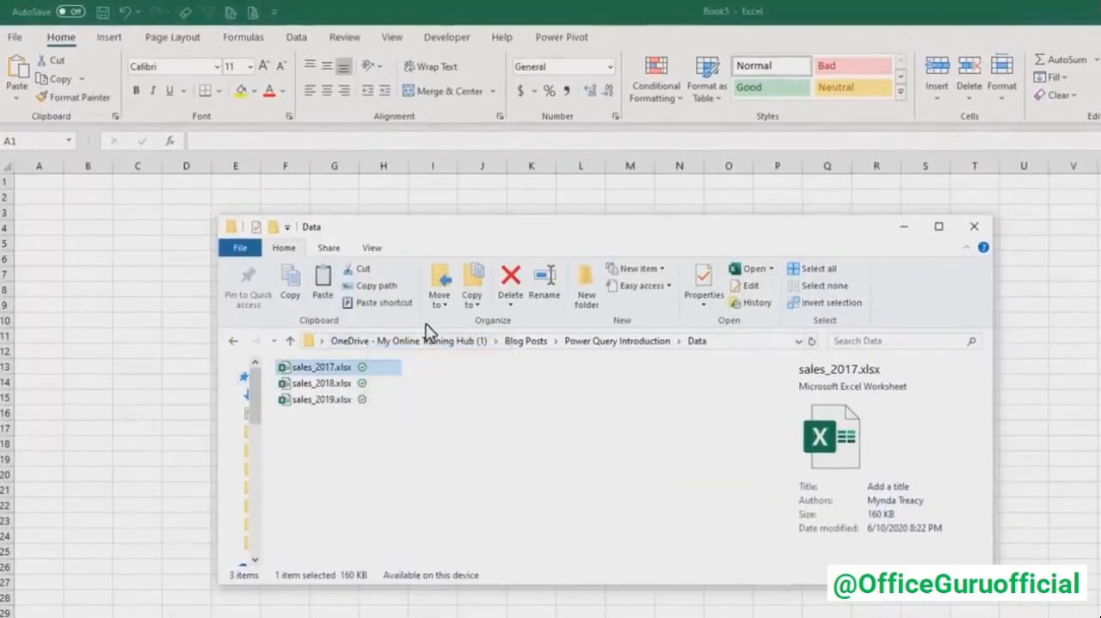
# - In the new Excel workbook, start a data import from a folder using the copied Data folder path
pyautogui.click(441, 9)
pyautogui.click(296, 39)
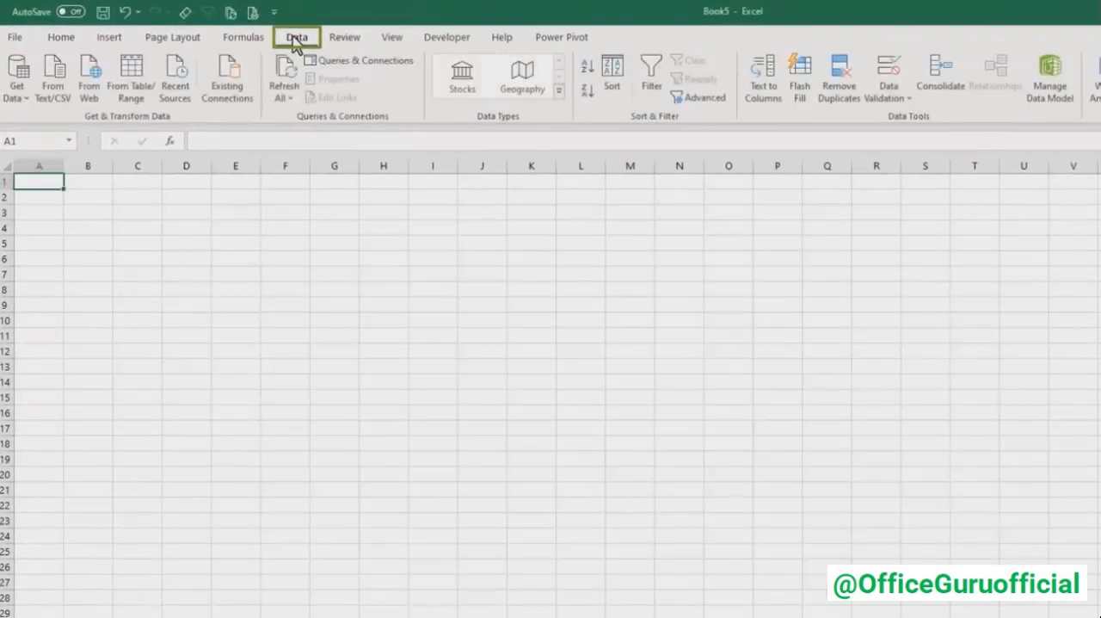
pyautogui.click(17, 91)
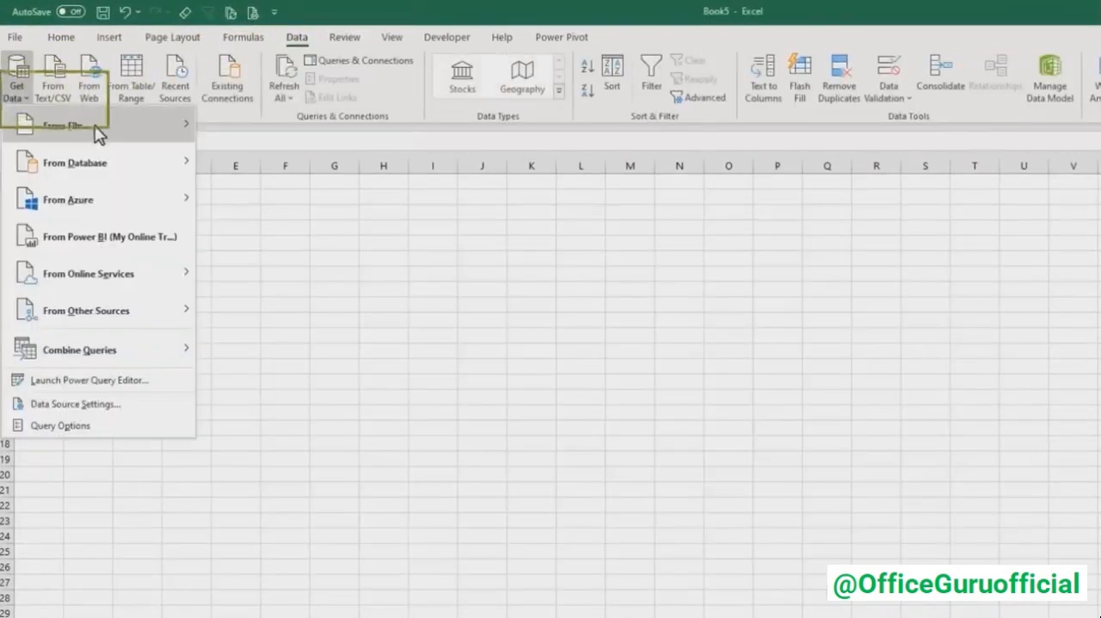
pyautogui.moveTo(98, 133)
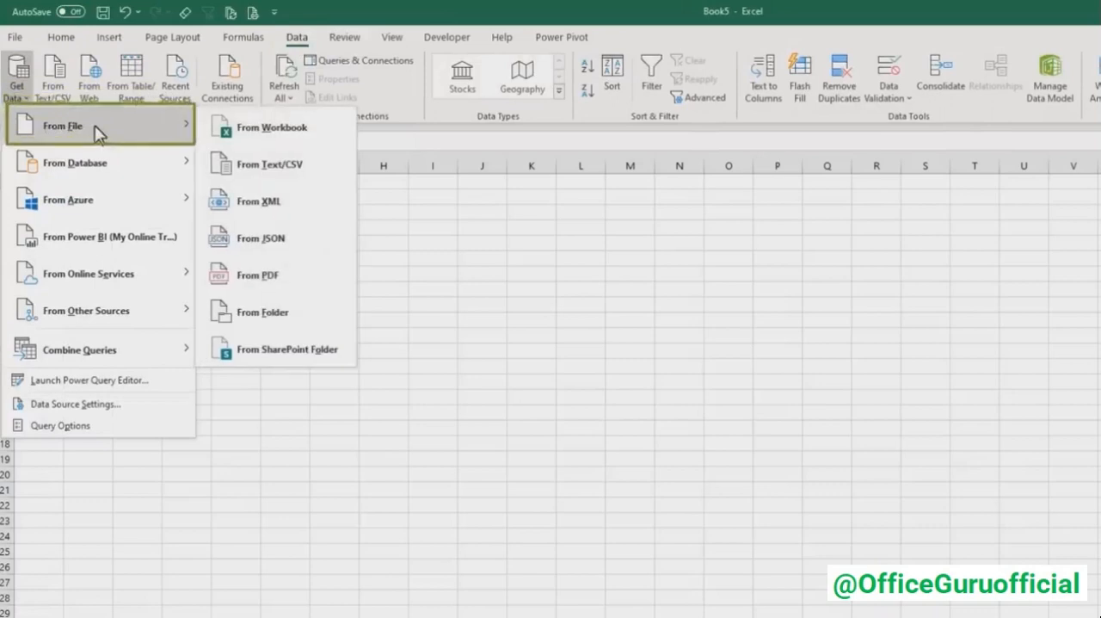
pyautogui.click(306, 309)
pyautogui.hotkey('ctrl', 'v')
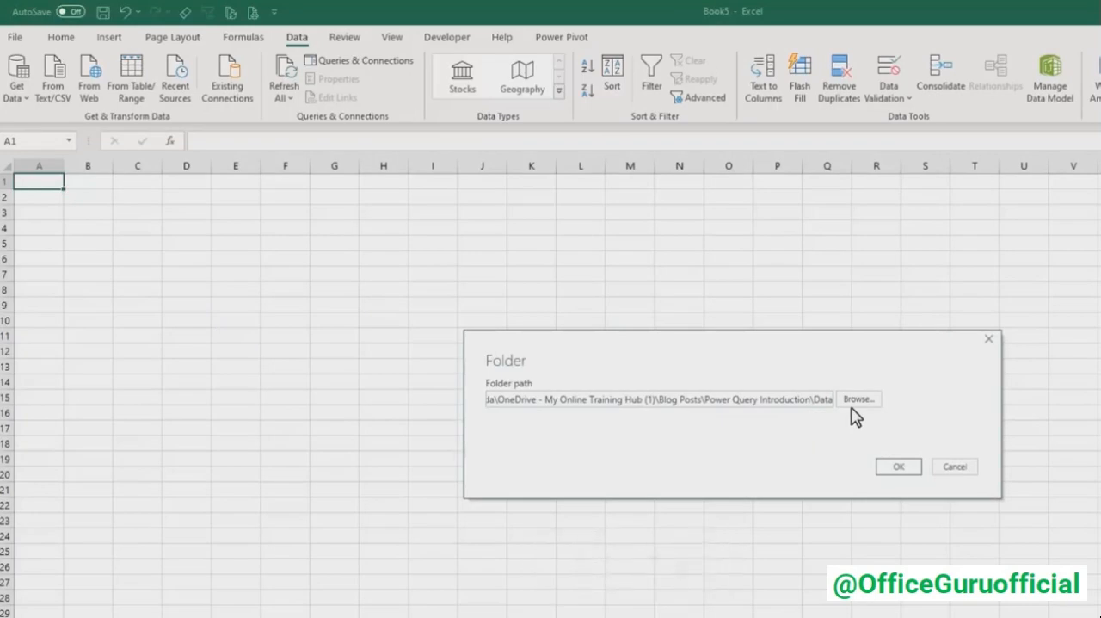
pyautogui.click(887, 472)
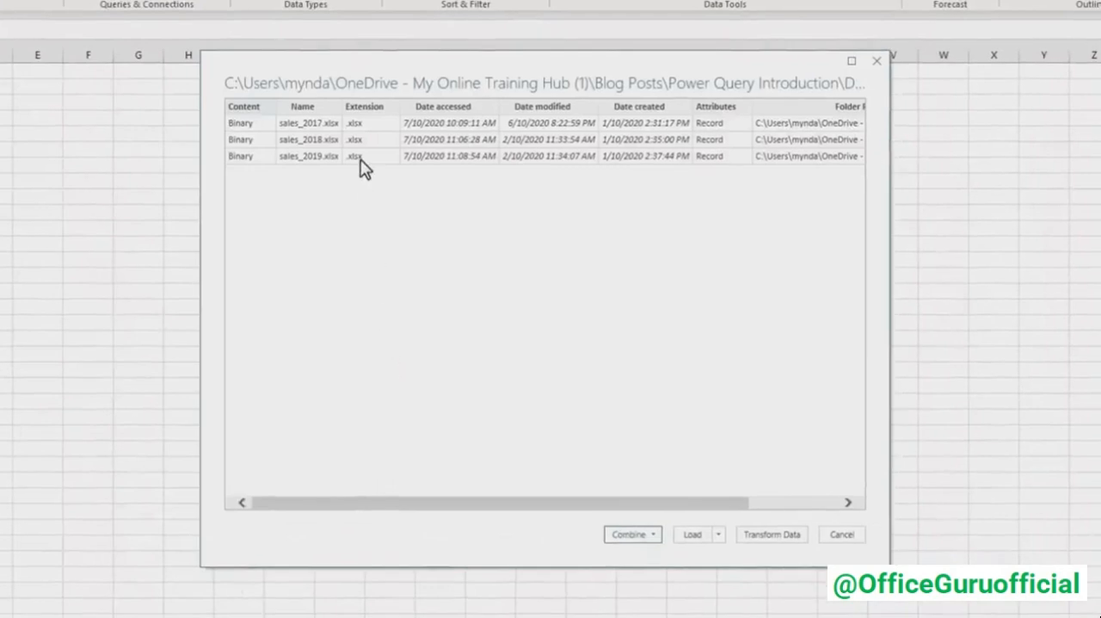
# - Choose to combine and transform the data of the listed sales files
pyautogui.click(650, 534)
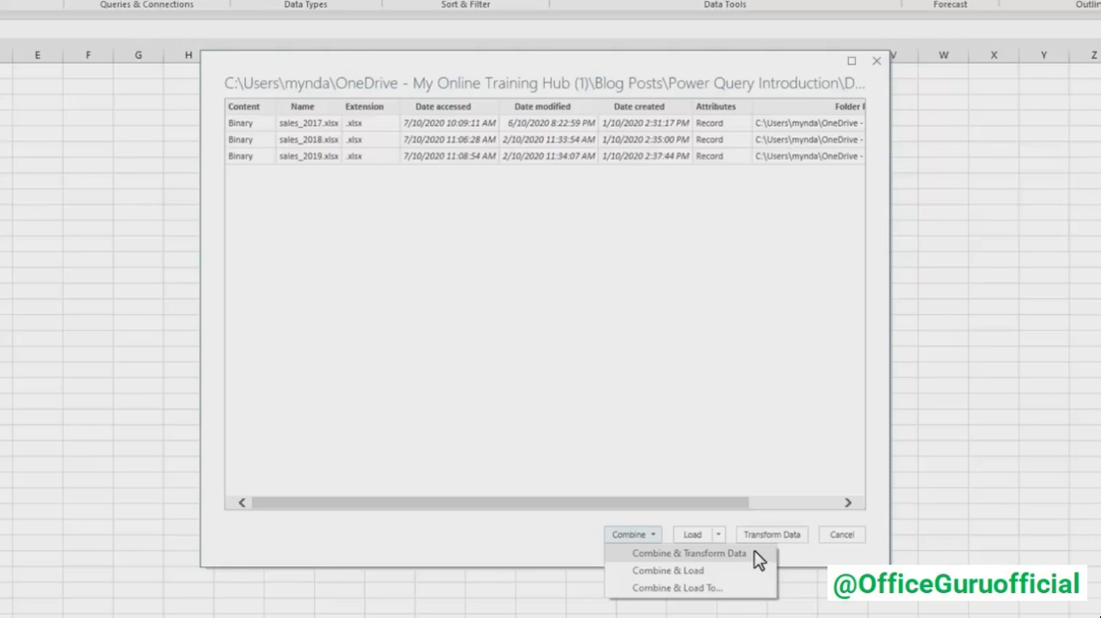
pyautogui.press('Down')
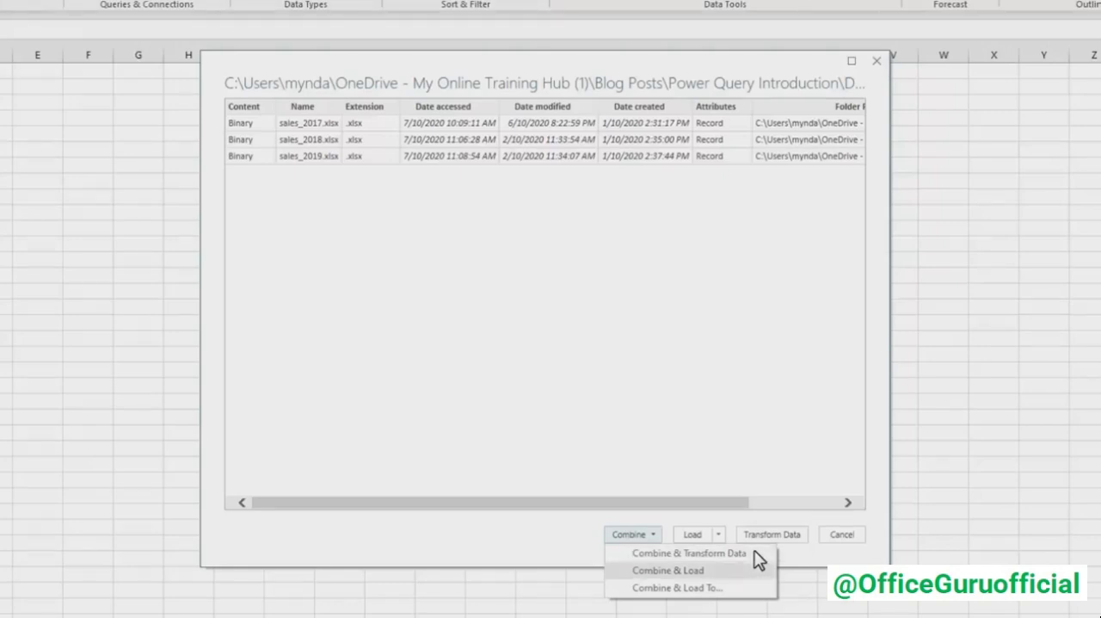
pyautogui.press('Up')
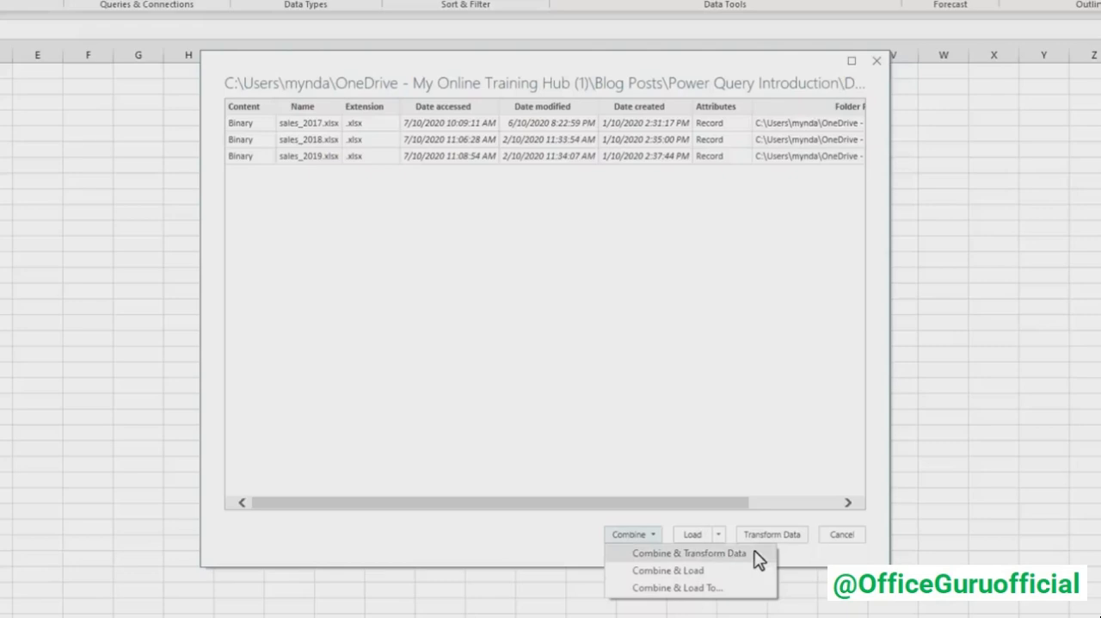
pyautogui.click(754, 553)
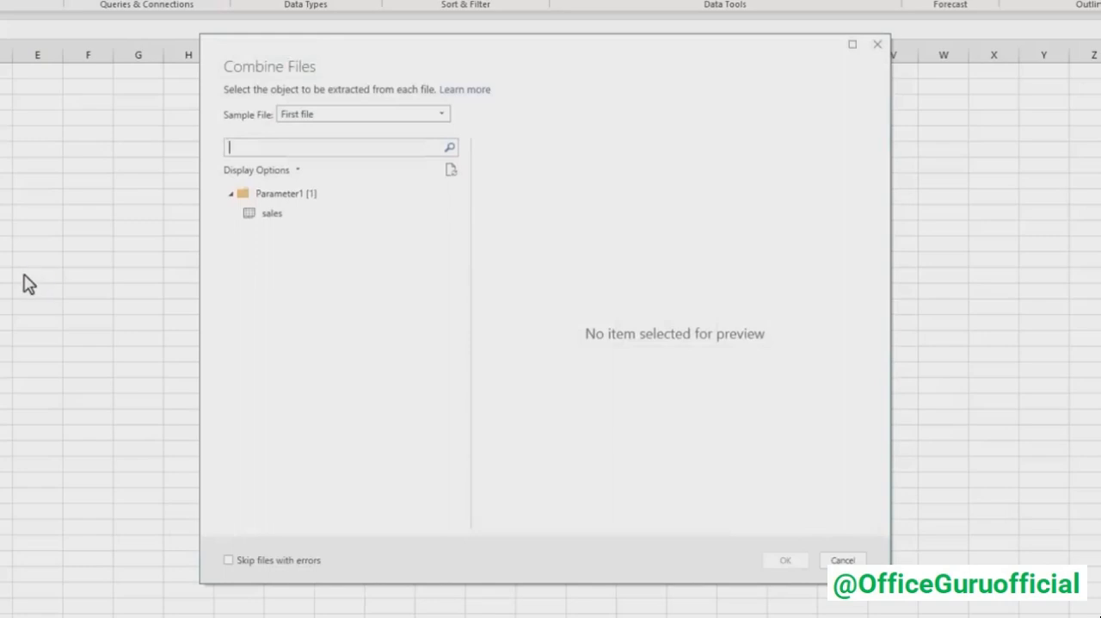
# - Combine the files by extracting the sales sheet, keeping First file as the sample file
pyautogui.click(441, 115)
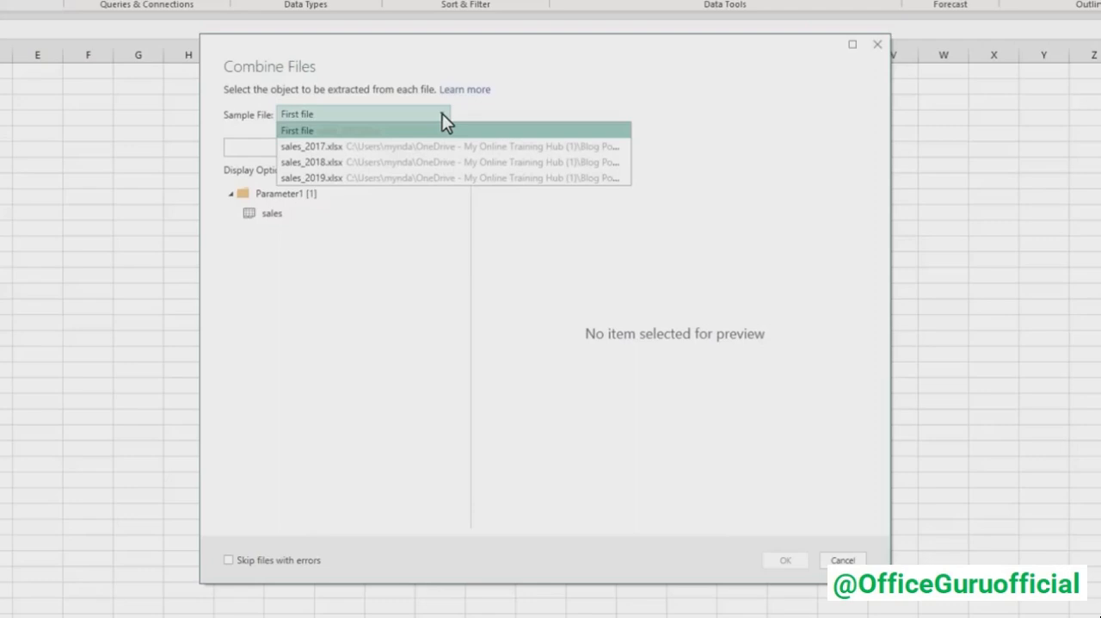
pyautogui.click(443, 113)
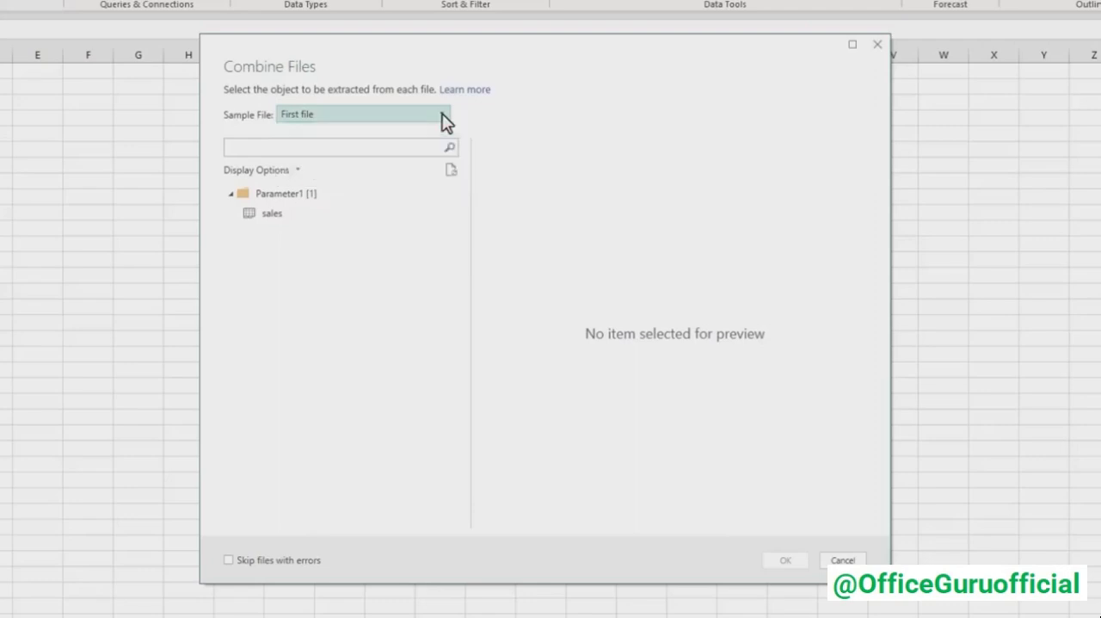
pyautogui.click(281, 213)
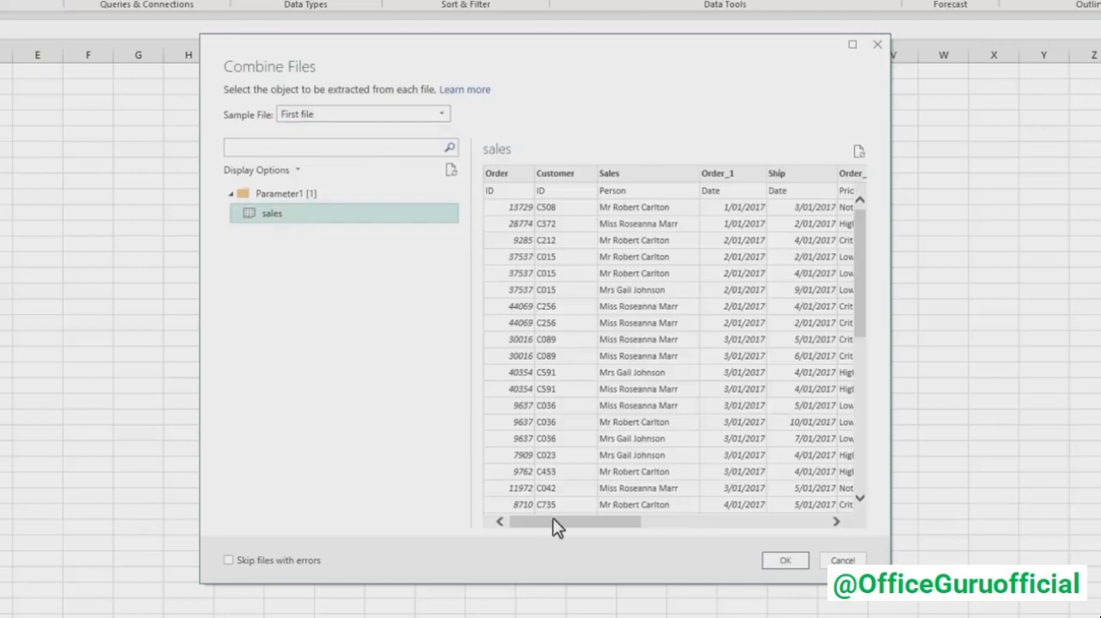
pyautogui.moveTo(558, 519)
pyautogui.mouseDown()
pyautogui.moveTo(720, 521)
pyautogui.moveTo(547, 507)
pyautogui.mouseUp()
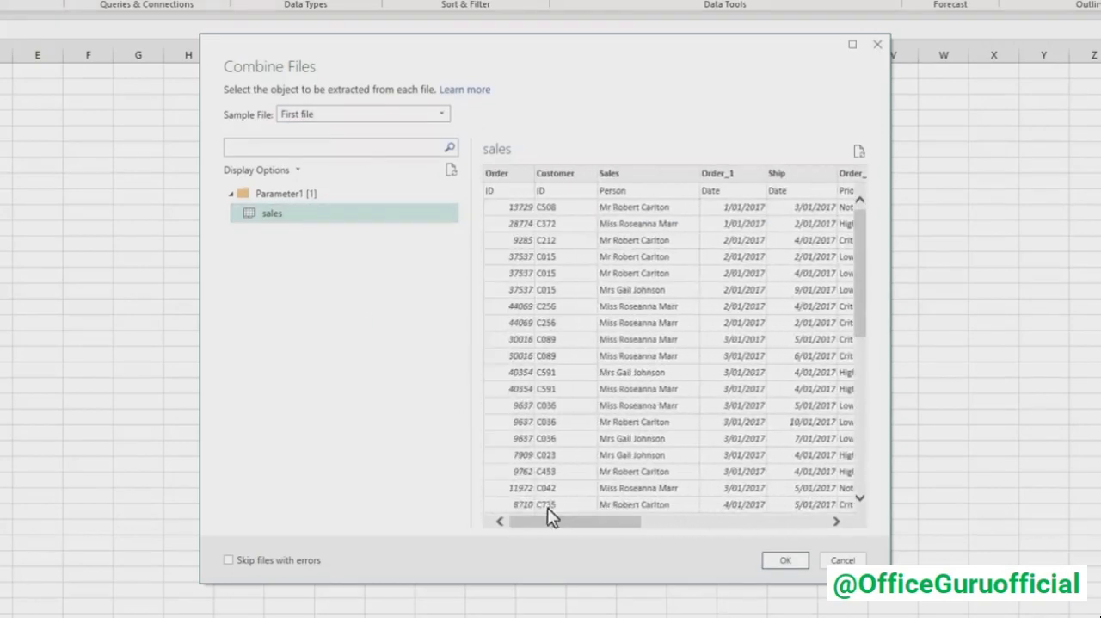
pyautogui.click(782, 560)
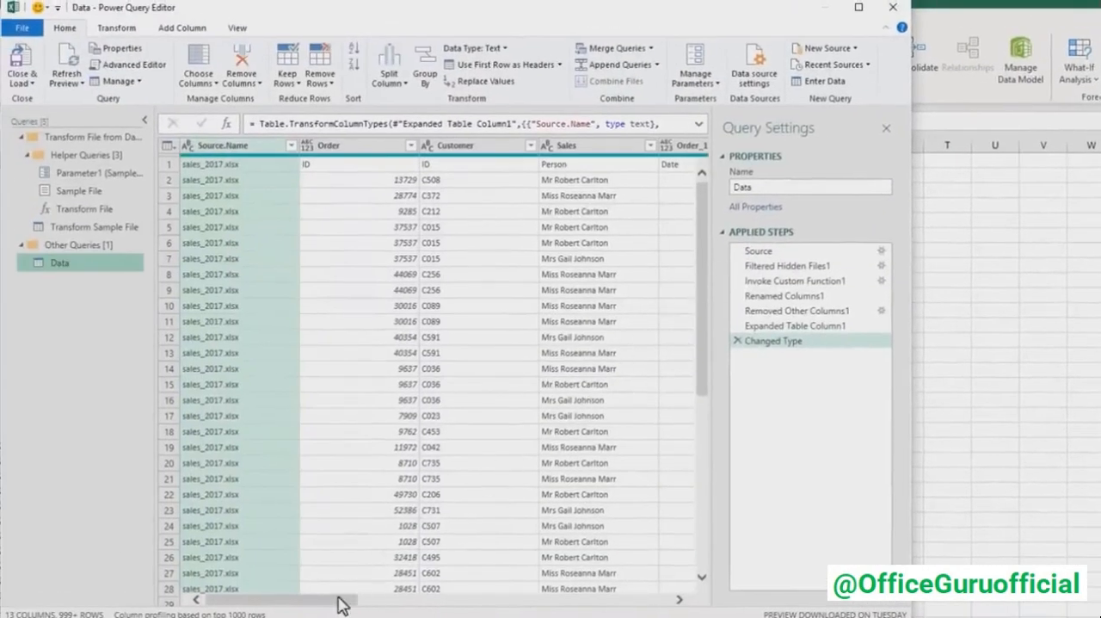
# - Load the complete Source.Name filter list and apply it with sales_2017.xlsx, sales_2018.xlsx and sales_2019.xlsx all selected
pyautogui.moveTo(339, 600); pyautogui.dragTo(310, 594)
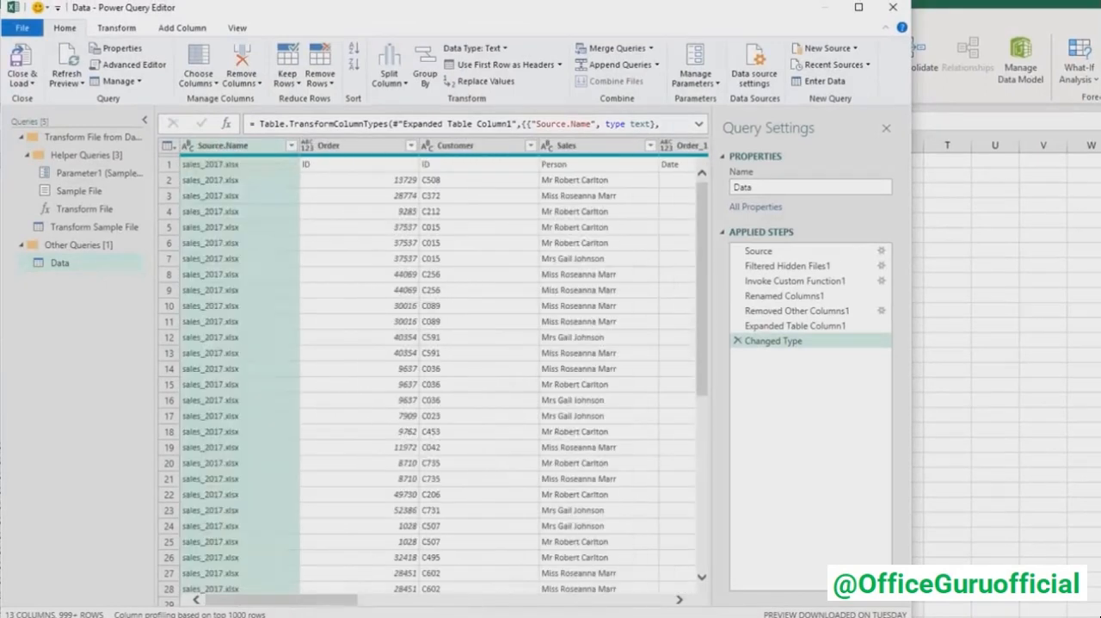
pyautogui.click(291, 145)
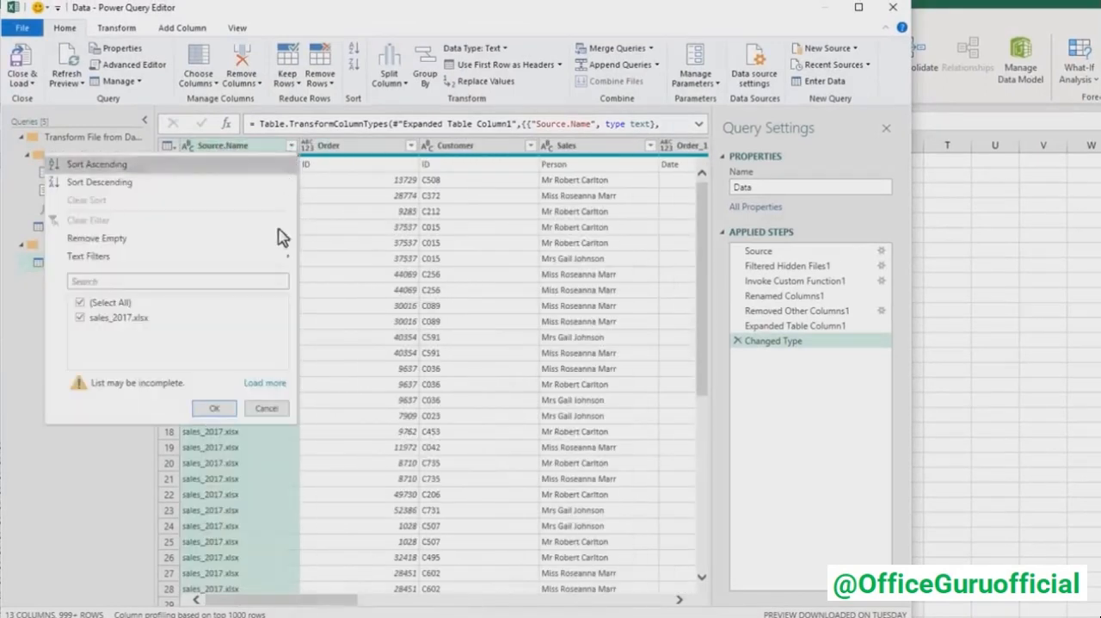
pyautogui.click(262, 383)
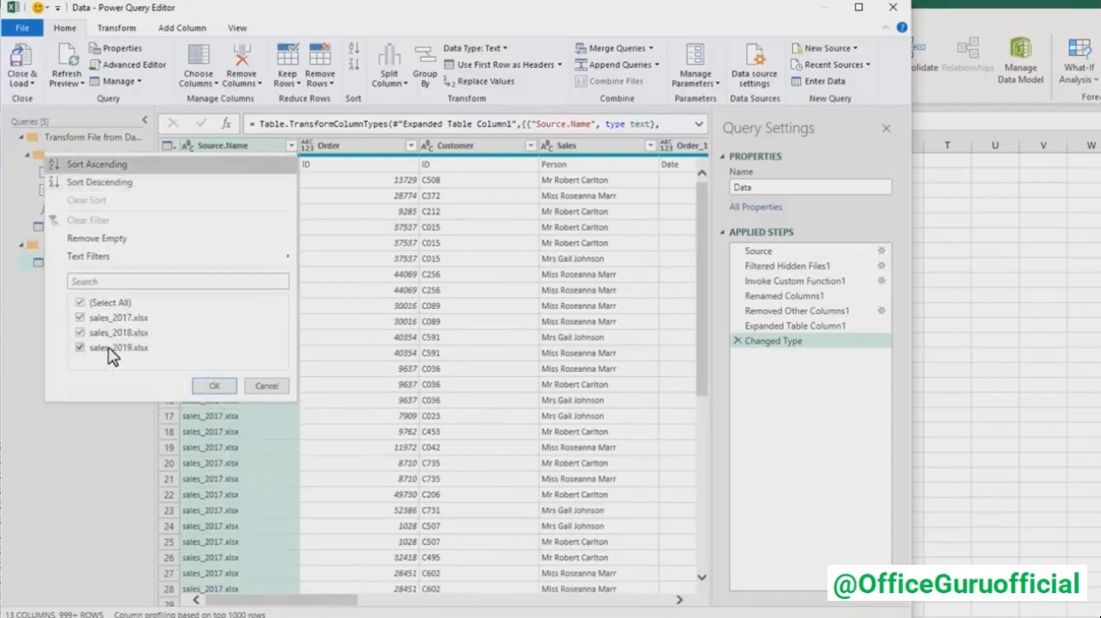
pyautogui.click(214, 385)
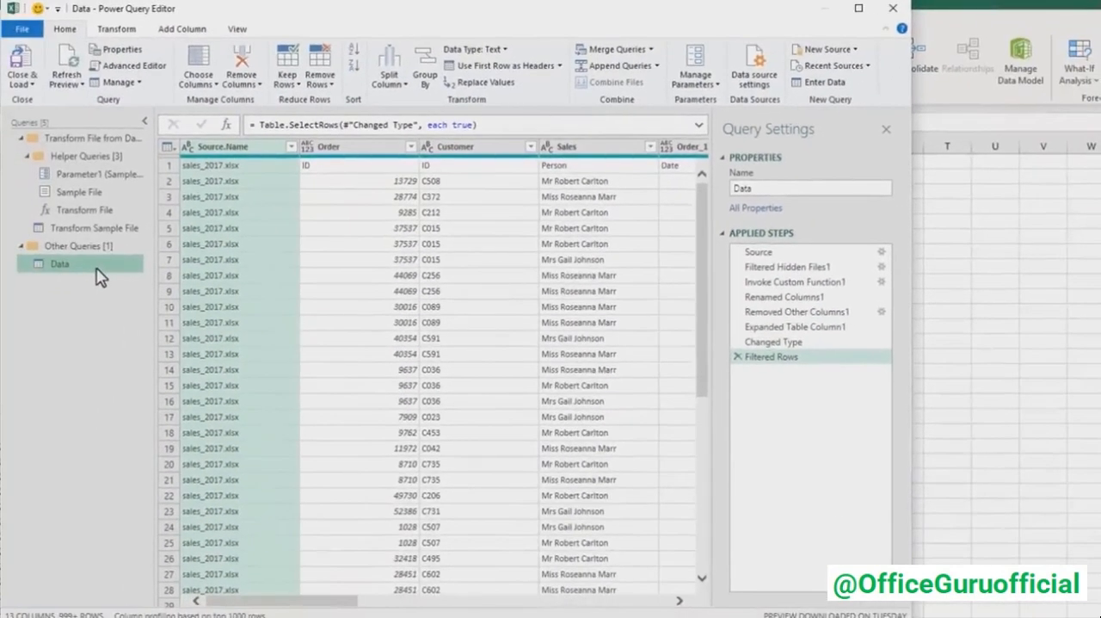
# - Open the Transform Sample File query, review its columns and collapse the list of queries
pyautogui.click(85, 229)
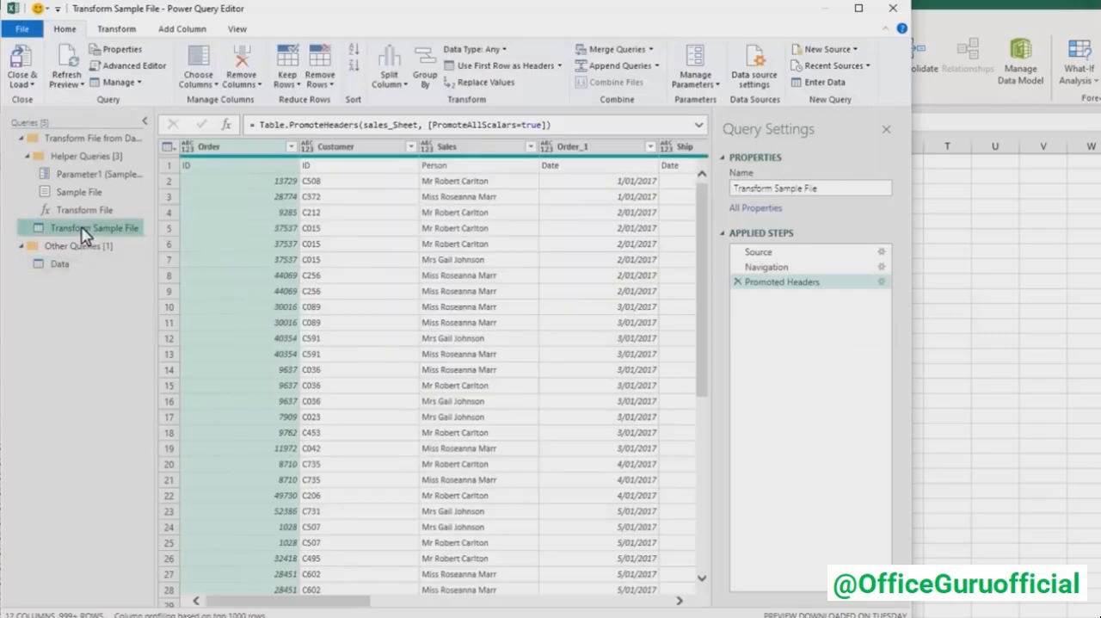
pyautogui.moveTo(312, 599); pyautogui.dragTo(284, 597)
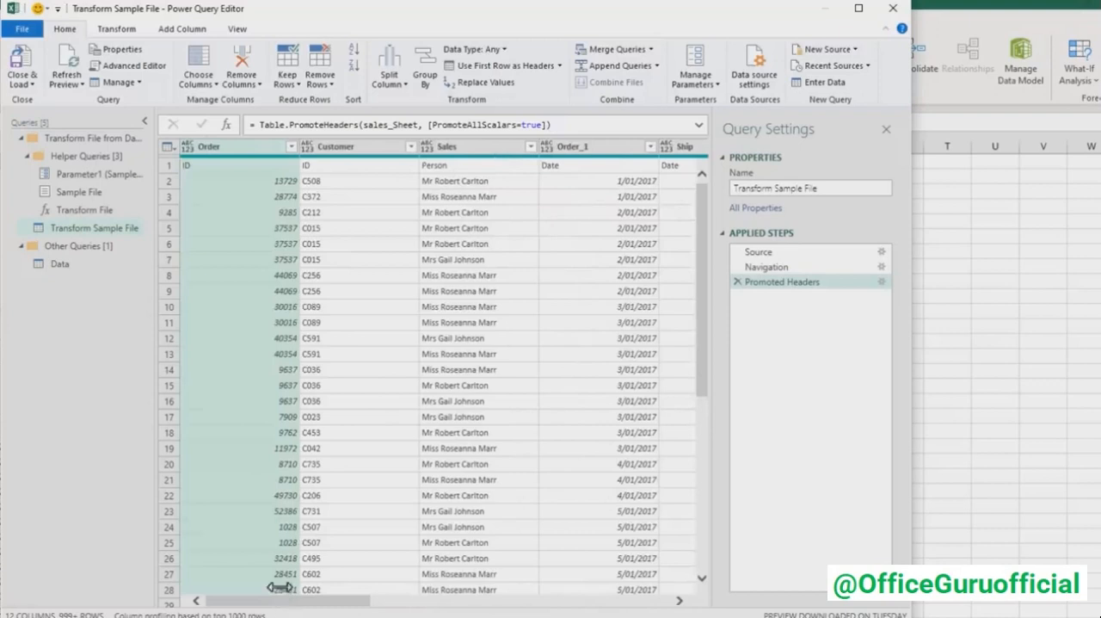
pyautogui.click(145, 123)
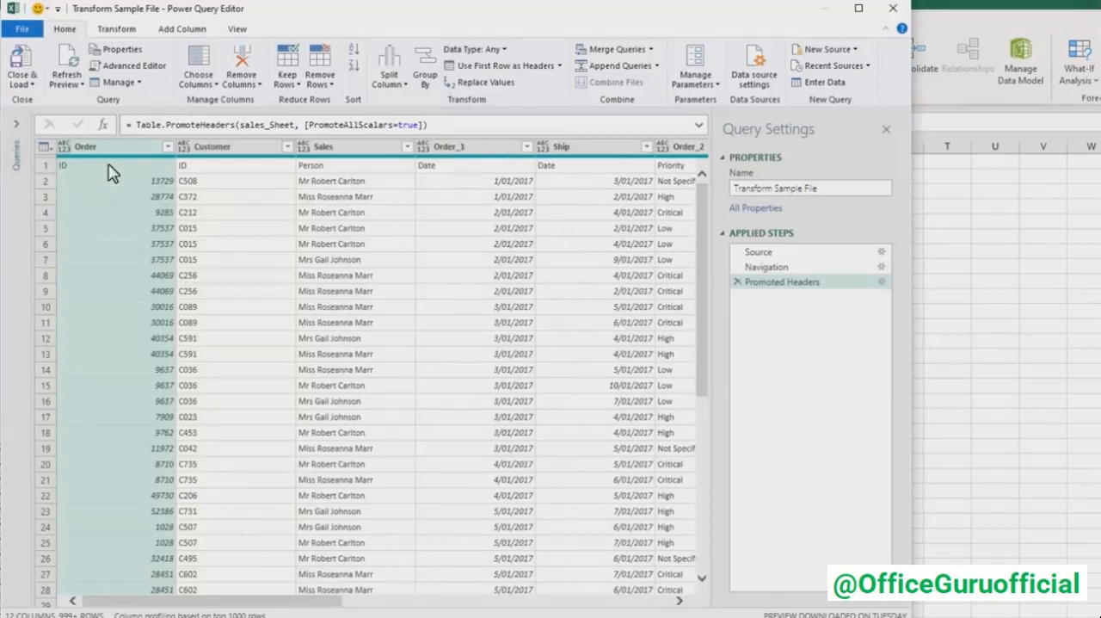
# - Delete the Promoted Headers step from the sample file query and transpose the table
pyautogui.click(737, 283)
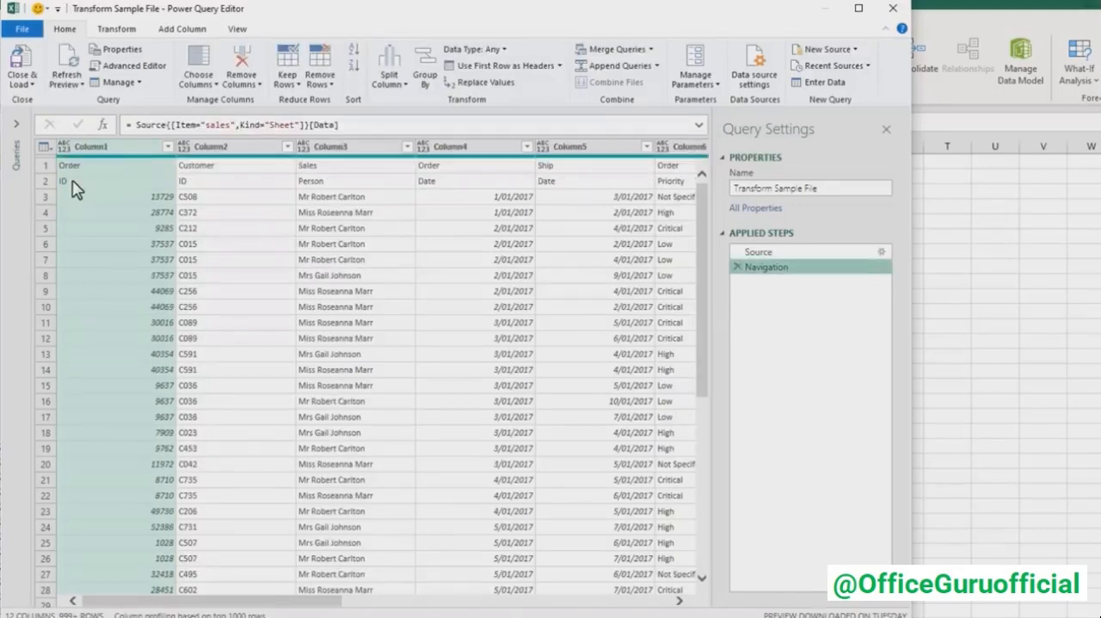
pyautogui.click(101, 31)
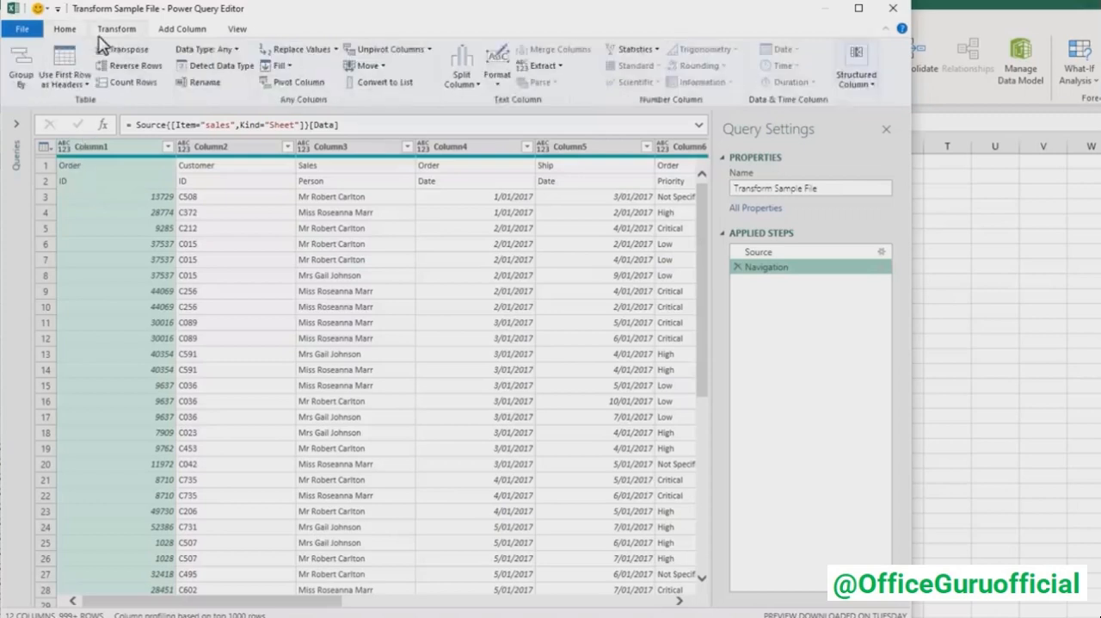
pyautogui.click(146, 53)
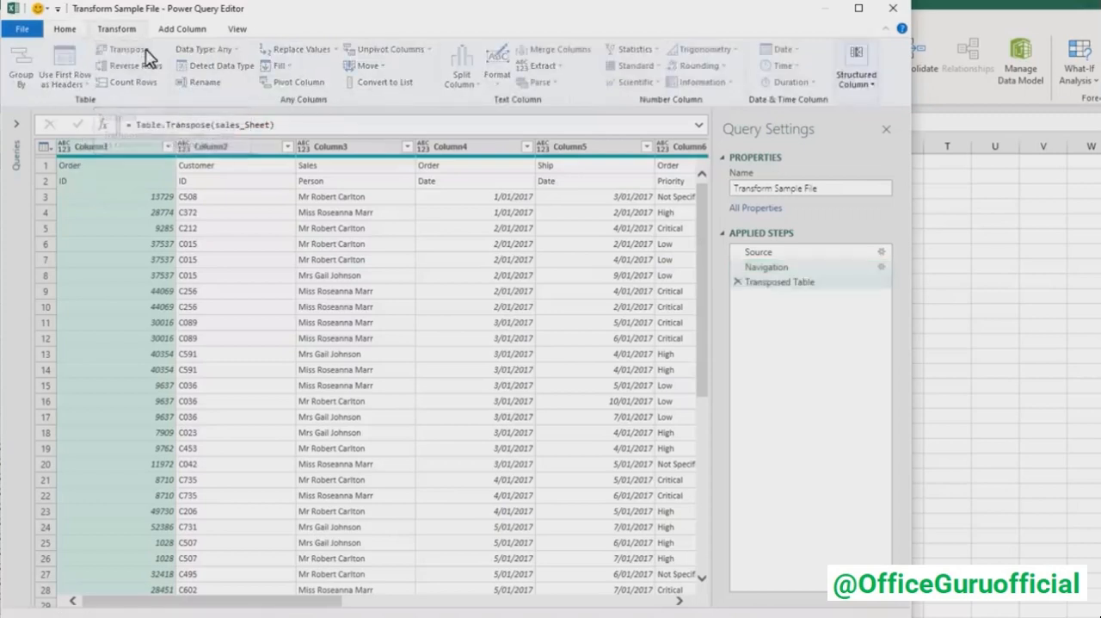
# - Merge Column1 and Column2 of the transposed table, using a space as the separator
pyautogui.click(138, 148)
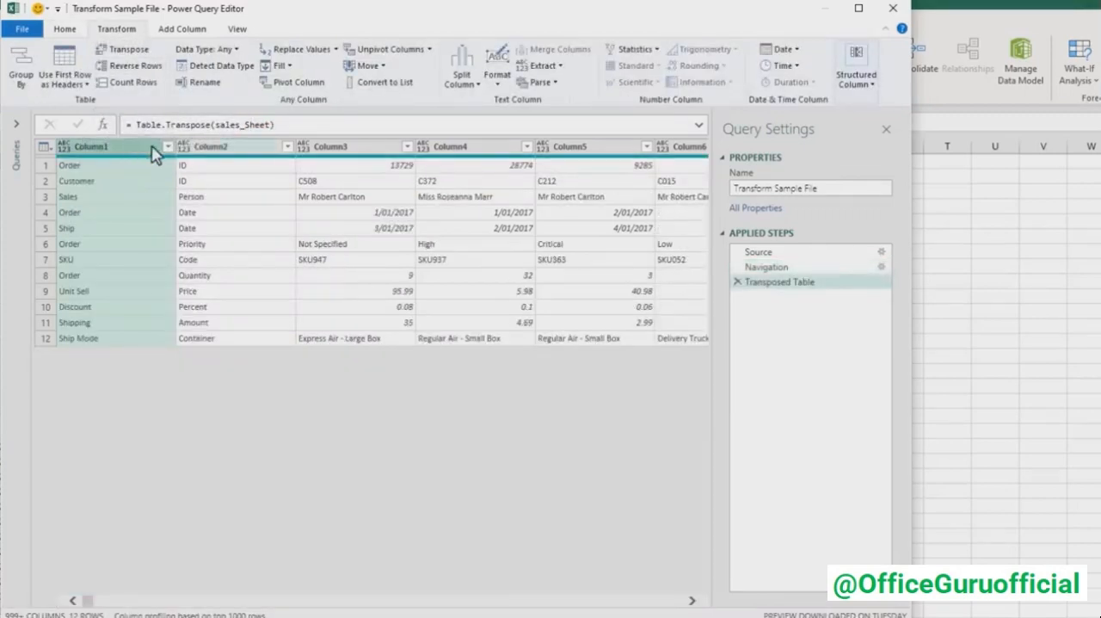
pyautogui.keyDown('ctrl'); pyautogui.click(226, 150); pyautogui.keyUp('ctrl')
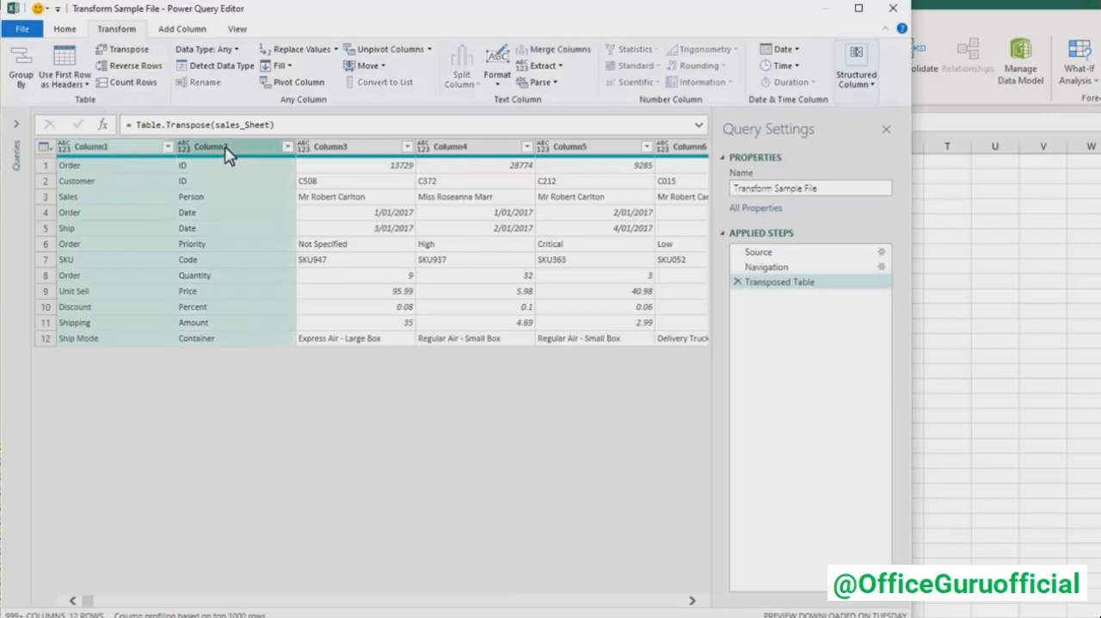
pyautogui.rightClick(244, 153)
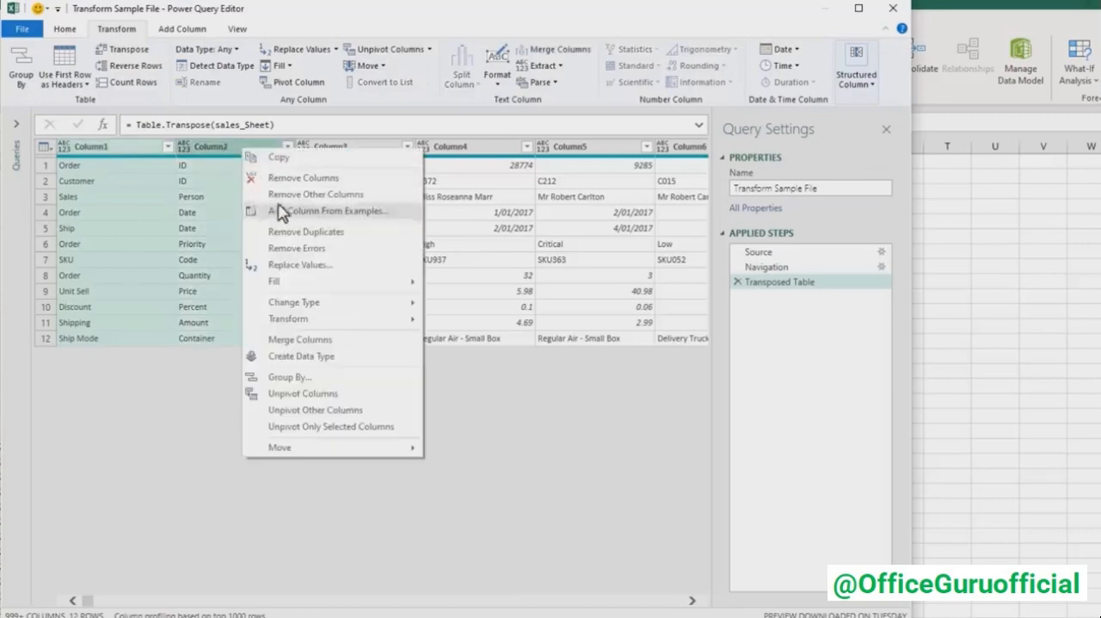
pyautogui.click(370, 340)
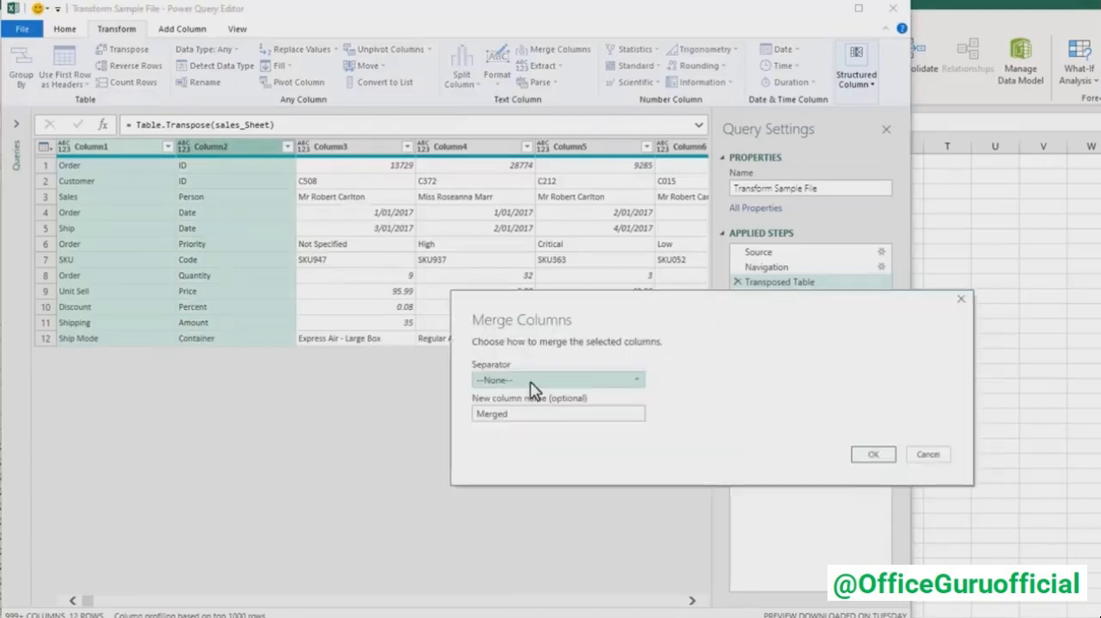
pyautogui.click(532, 383)
pyautogui.click(519, 475)
pyautogui.click(861, 456)
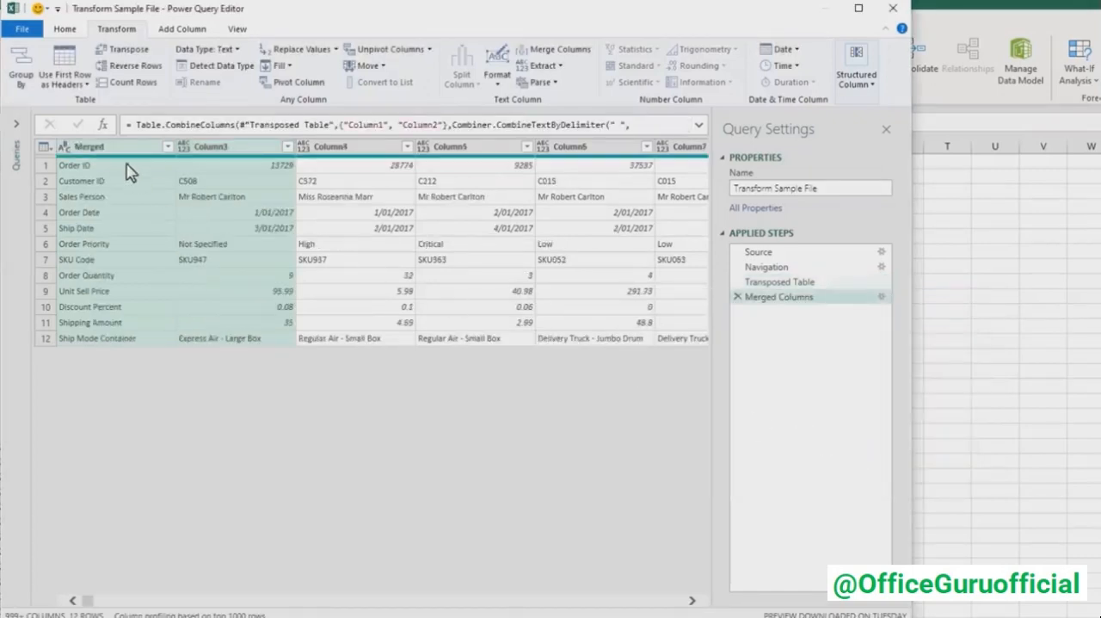
# - Transpose the table back to its original orientation and promote its first row to headers
pyautogui.click(134, 174)
pyautogui.click(117, 51)
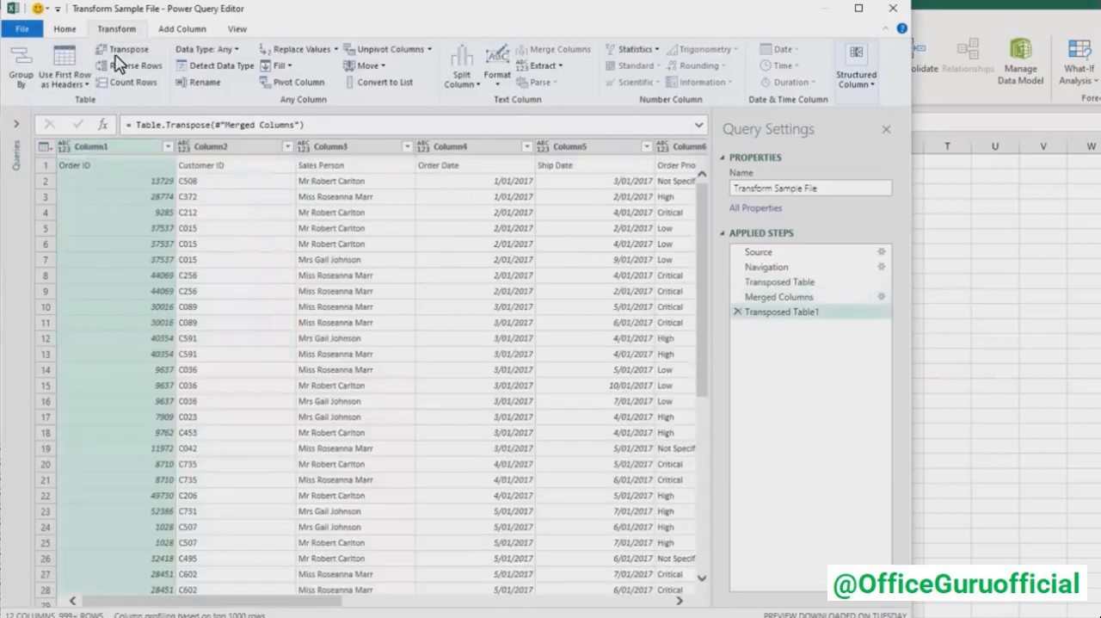
pyautogui.click(46, 148)
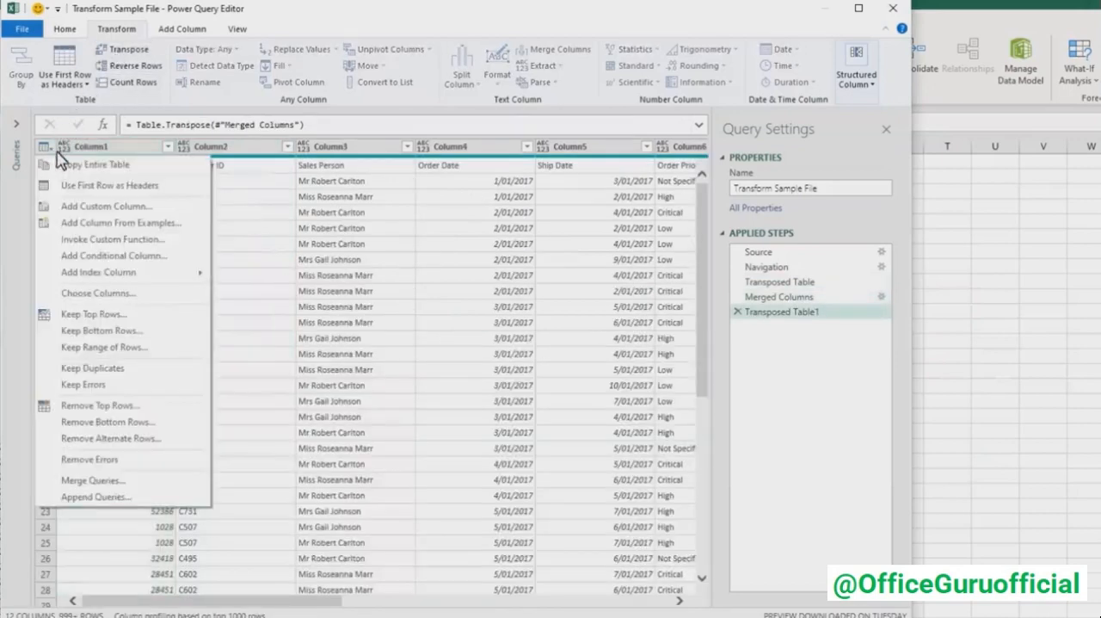
pyautogui.click(183, 190)
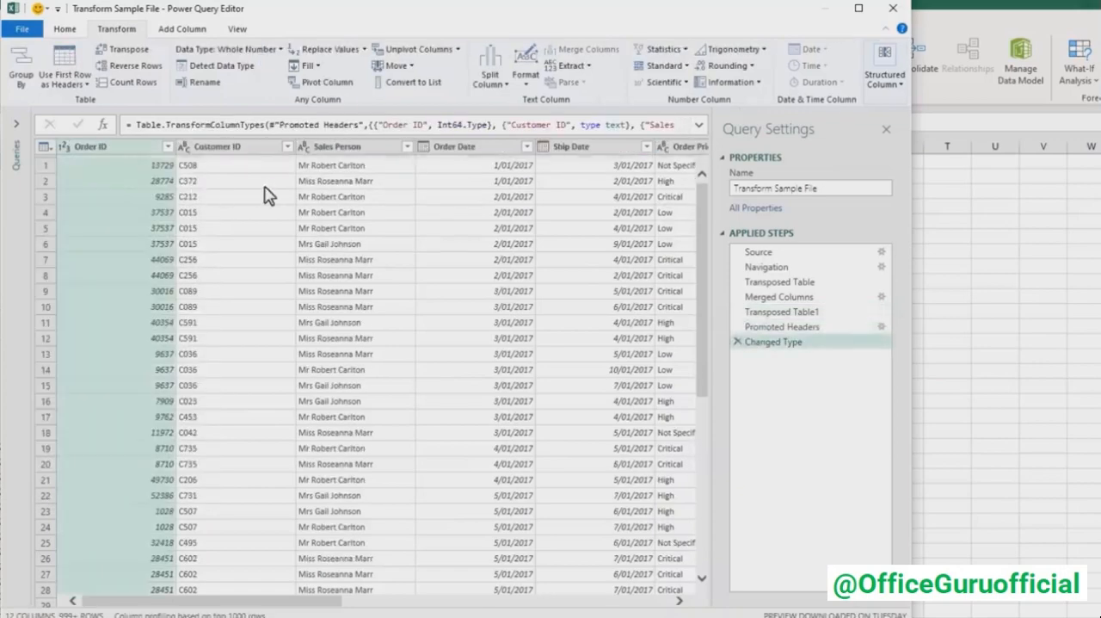
# - Split the Ship Mode Container column at each occurrence of a custom delimiter, a hyphen with a space on either side
pyautogui.moveTo(229, 600); pyautogui.dragTo(576, 607)
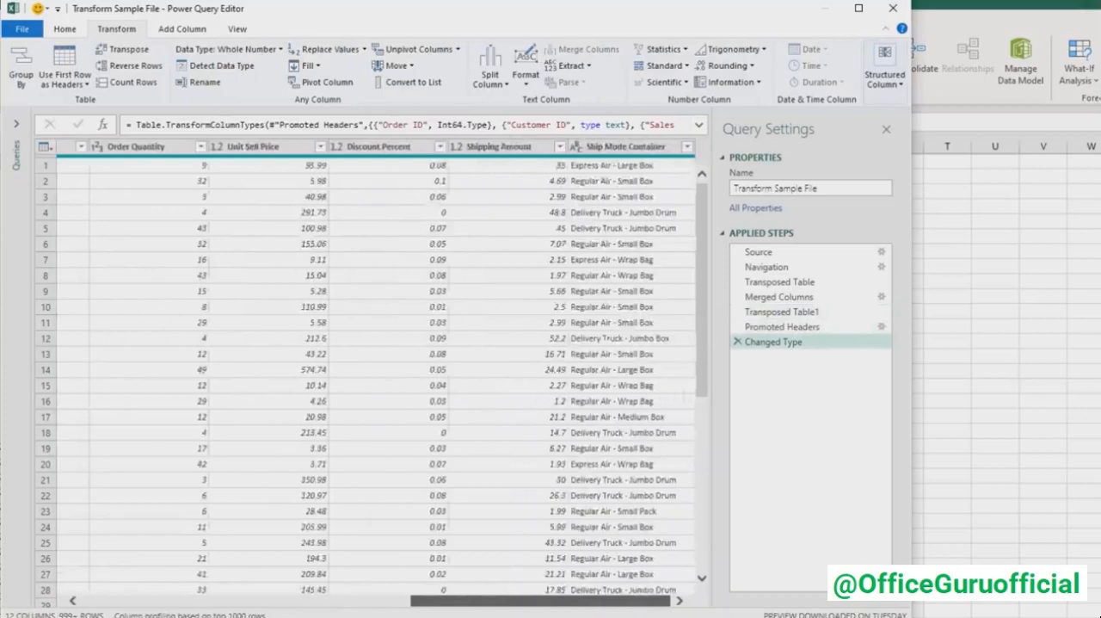
pyautogui.click(614, 148)
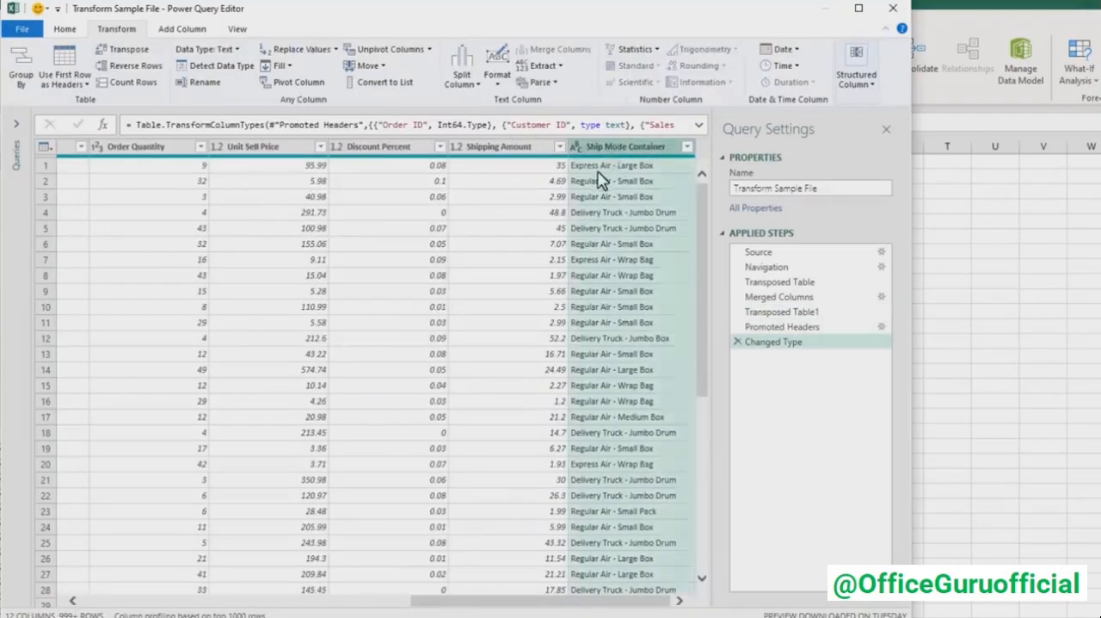
pyautogui.click(461, 82)
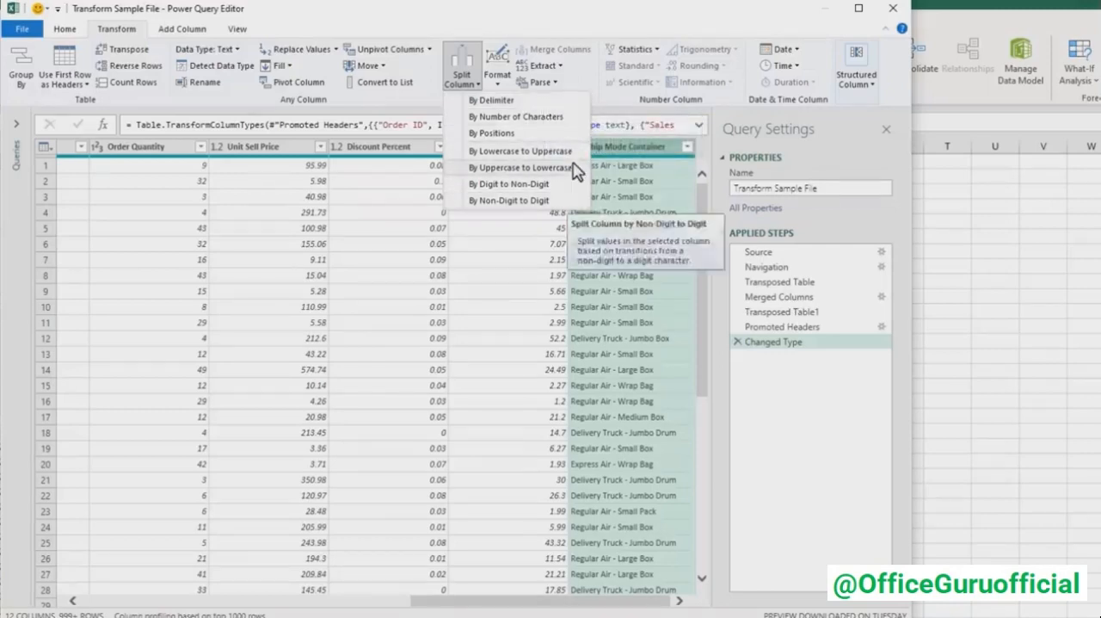
pyautogui.click(525, 101)
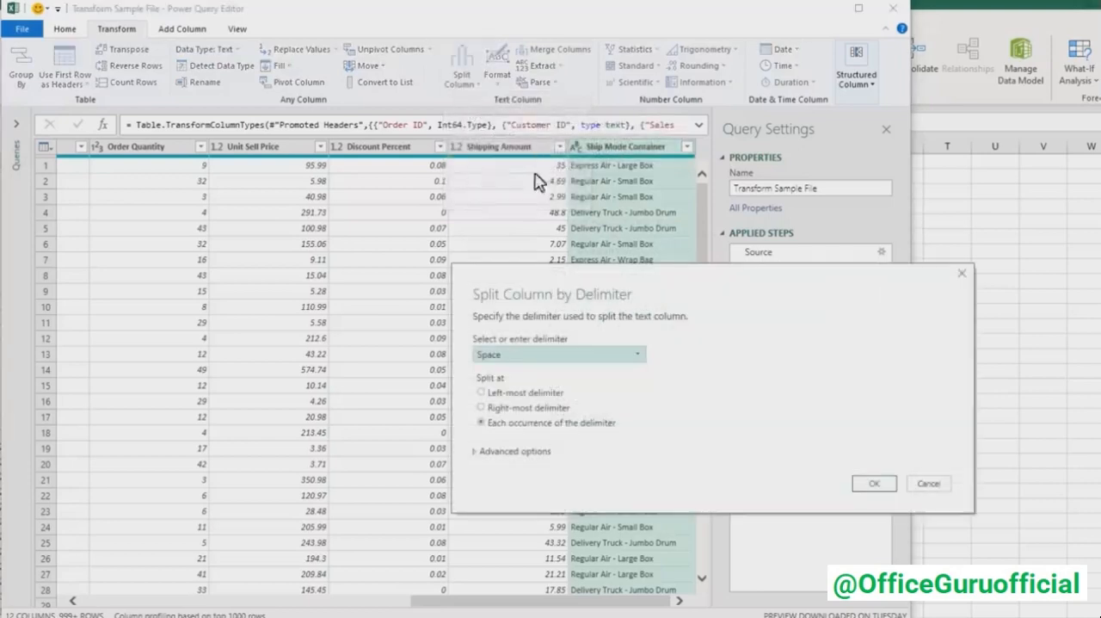
pyautogui.click(561, 357)
pyautogui.click(527, 531)
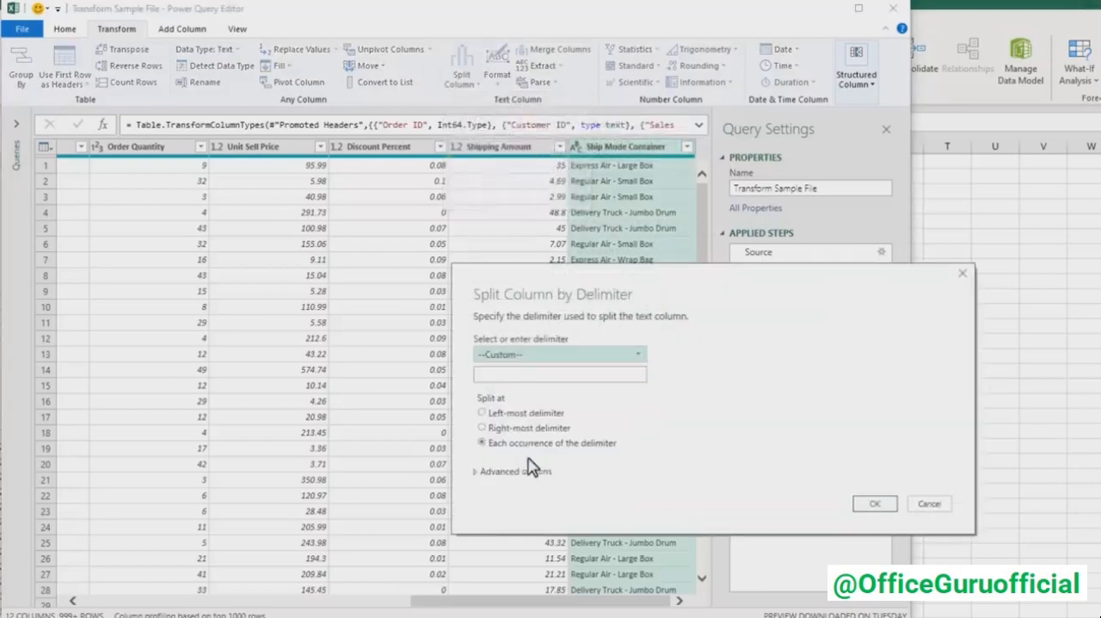
pyautogui.click(519, 375)
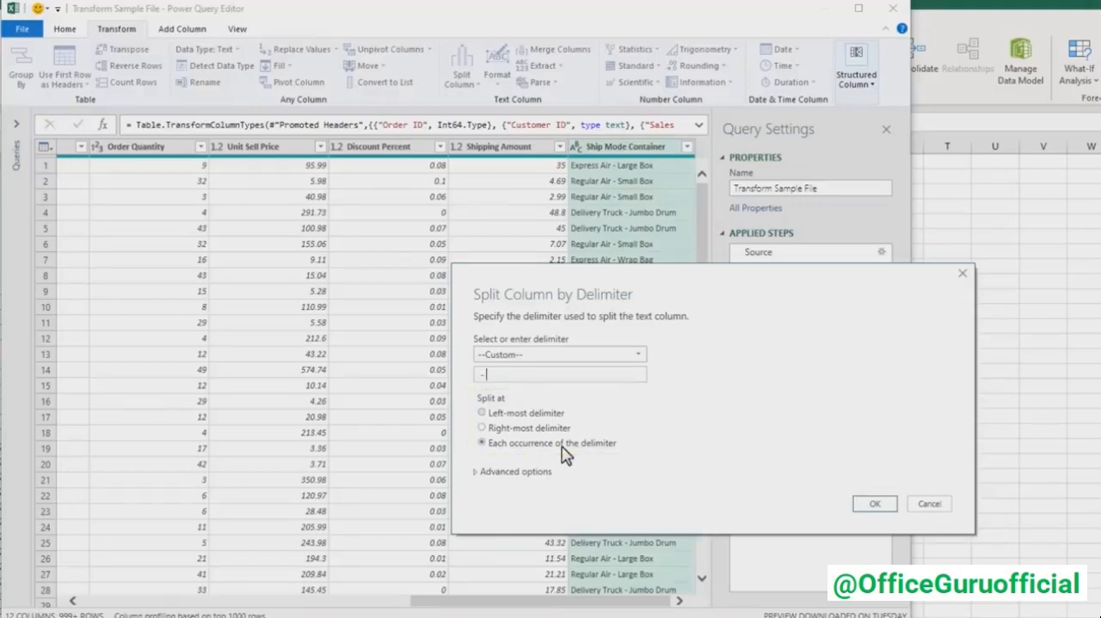
pyautogui.click(863, 505)
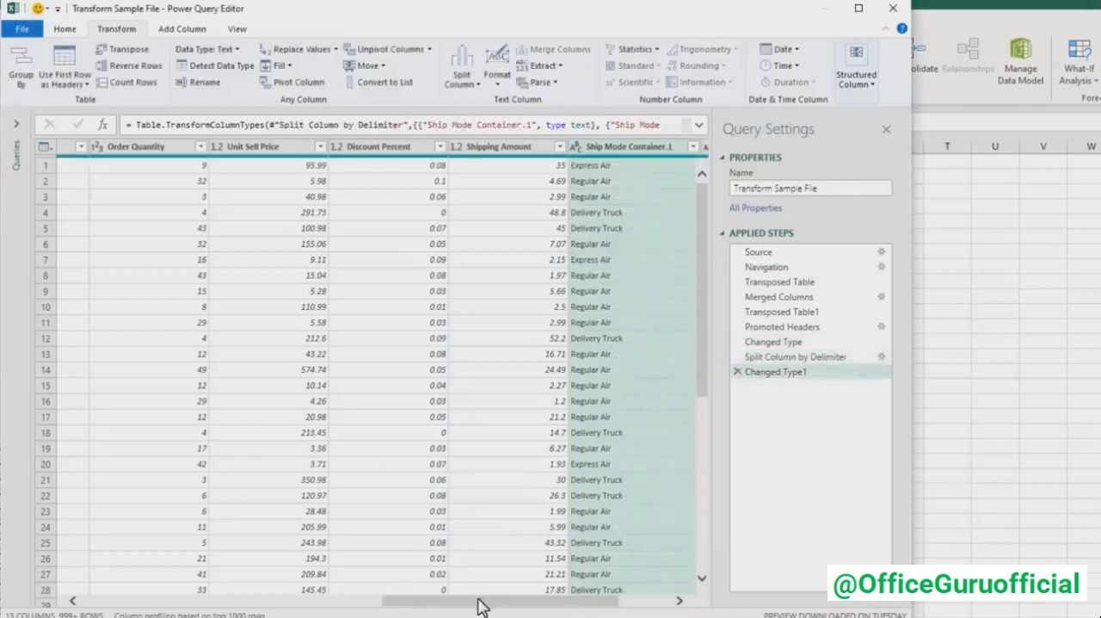
# - Rename the two split columns Ship Mode and Container
pyautogui.moveTo(479, 600); pyautogui.dragTo(584, 610)
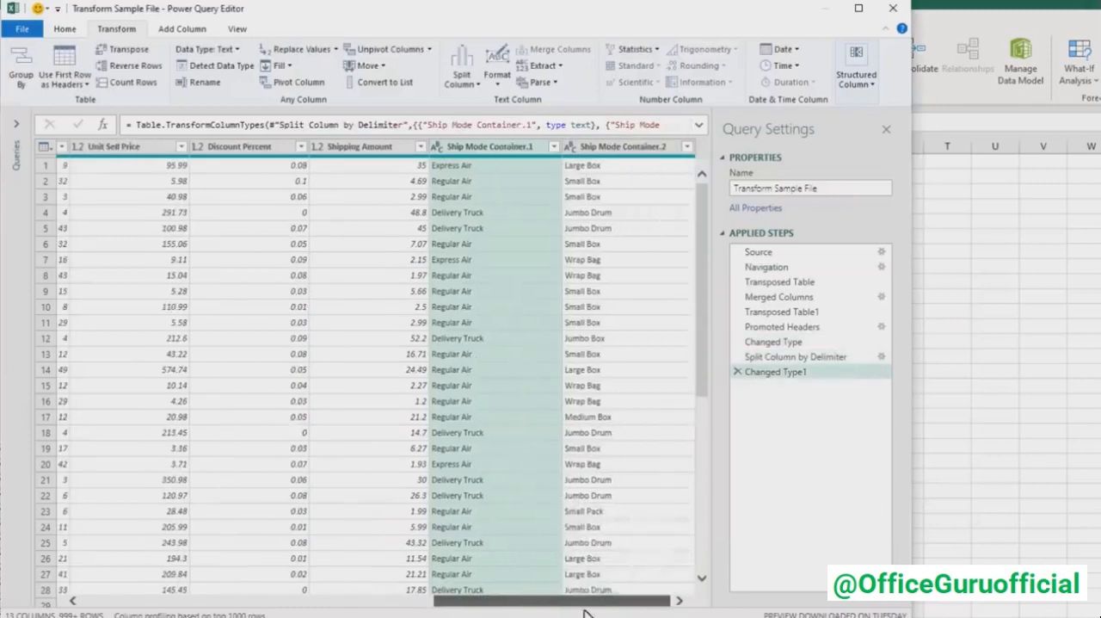
pyautogui.doubleClick(501, 153)
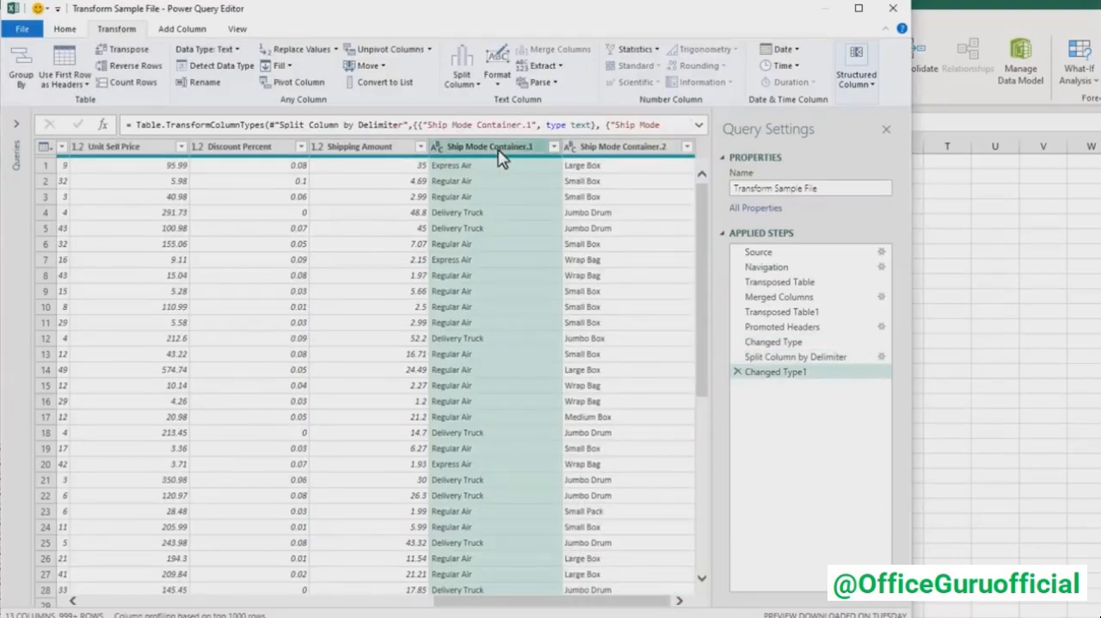
pyautogui.moveTo(489, 148); pyautogui.dragTo(550, 161)
pyautogui.hotkey('ctrl', 'c')
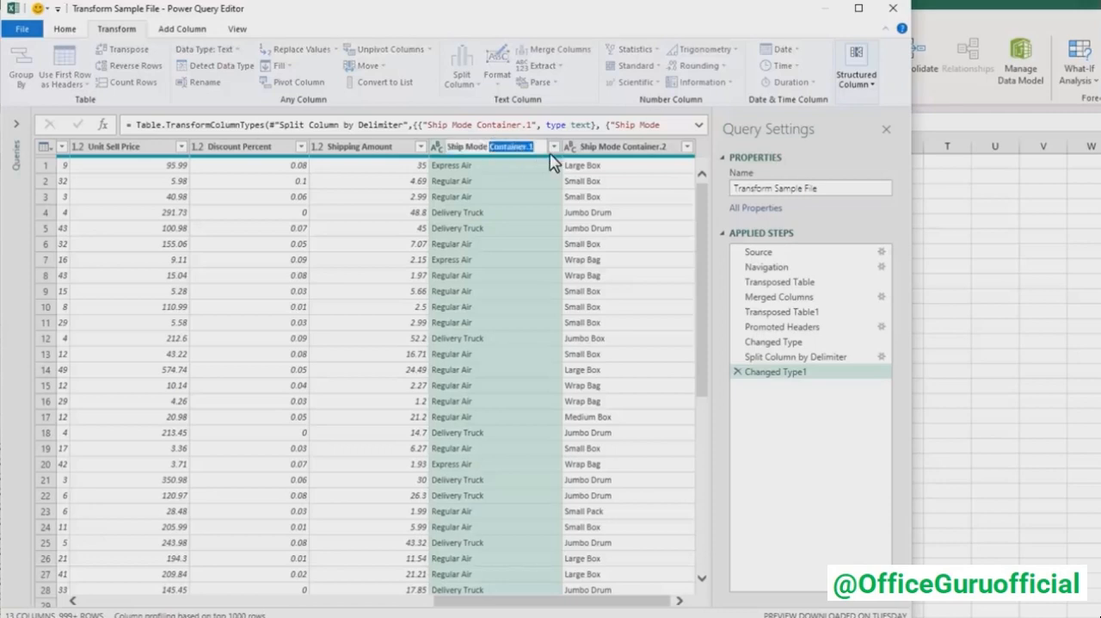
pyautogui.press('BackSpace')
pyautogui.press('Return')
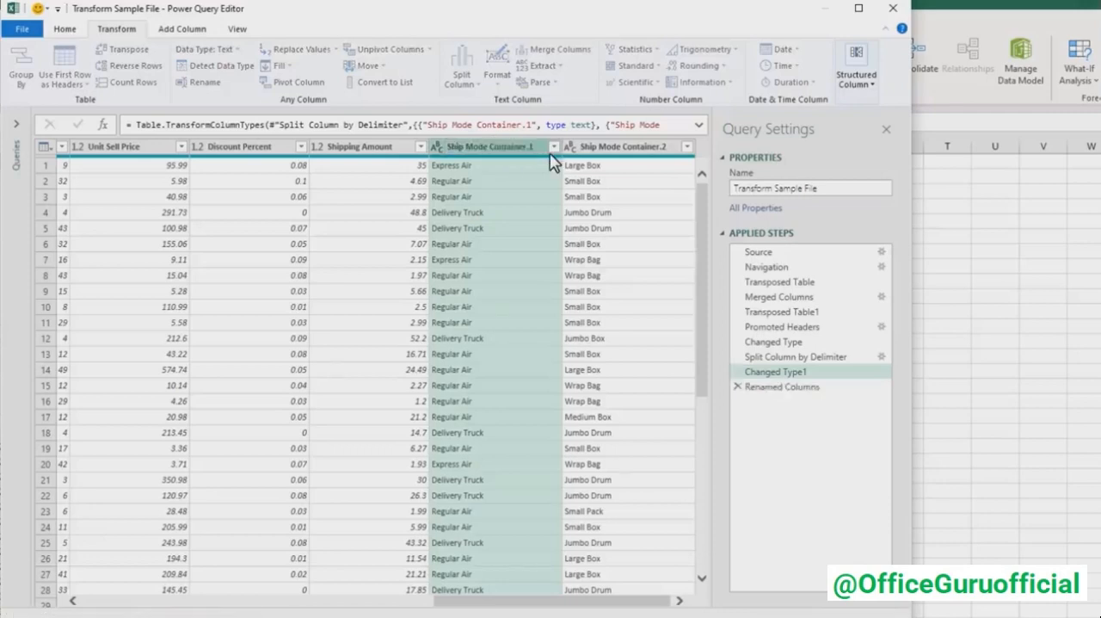
pyautogui.doubleClick(602, 151)
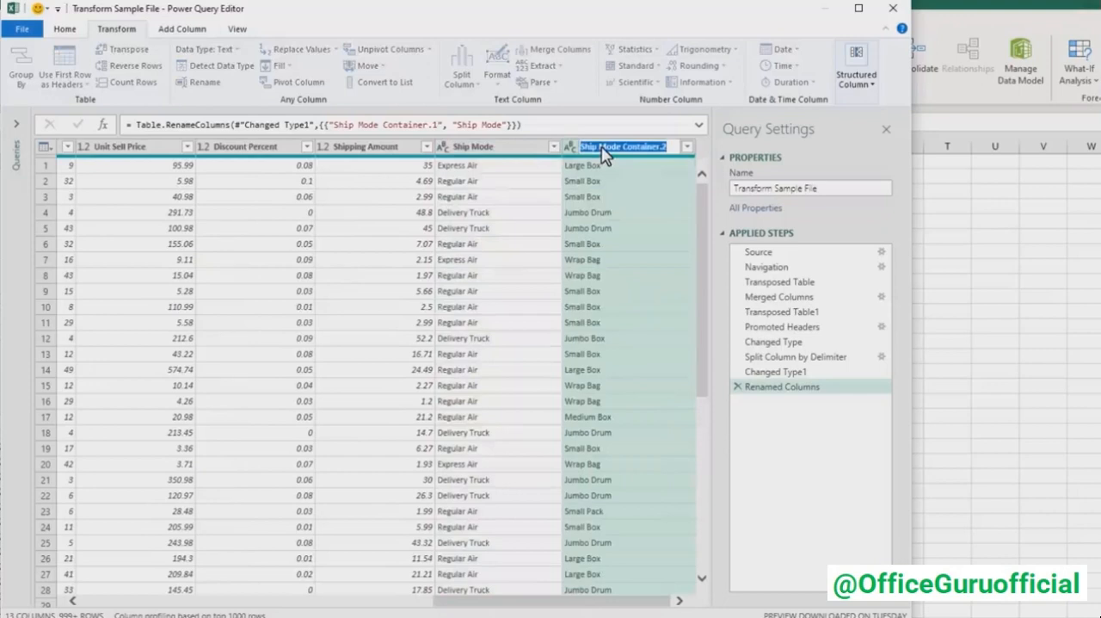
pyautogui.hotkey('ctrl', 'v')
pyautogui.press('Return')
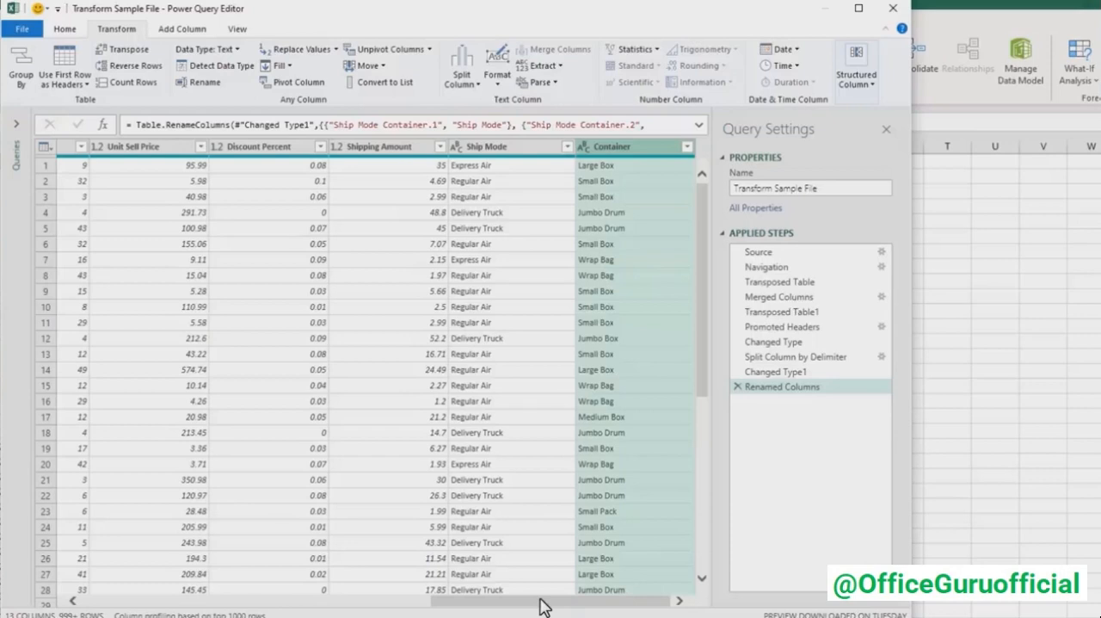
# - Add a column that multiplies Order Quantity, Unit Sell Price and Discount Percent
pyautogui.moveTo(542, 607); pyautogui.dragTo(490, 607)
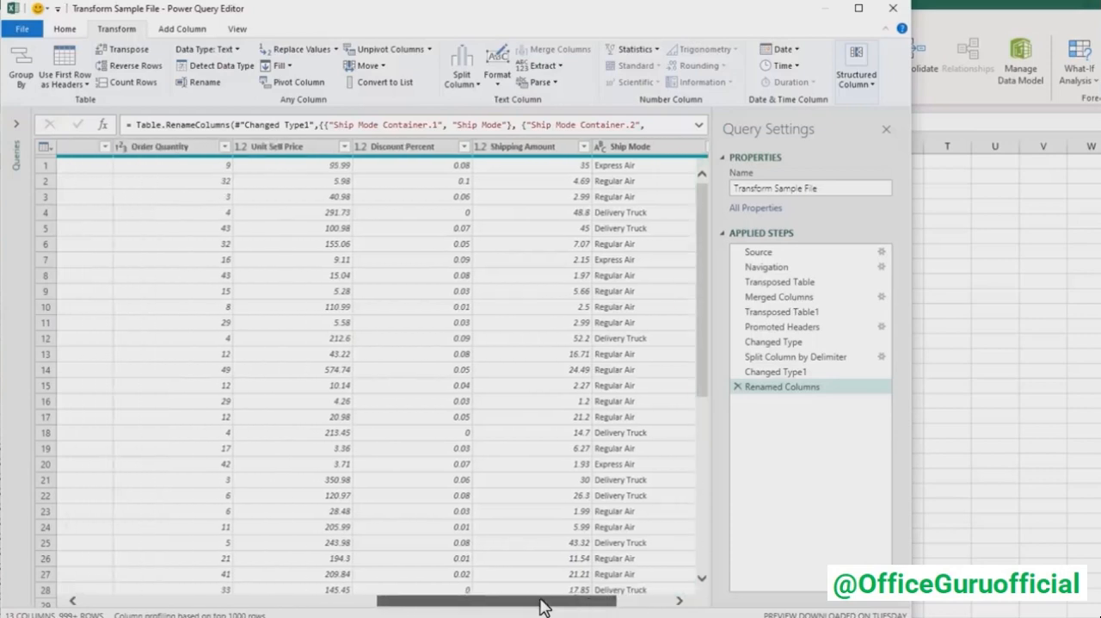
pyautogui.keyDown('shift'); pyautogui.click(189, 153); pyautogui.keyUp('shift')
pyautogui.keyDown('shift'); pyautogui.click(389, 153); pyautogui.keyUp('shift')
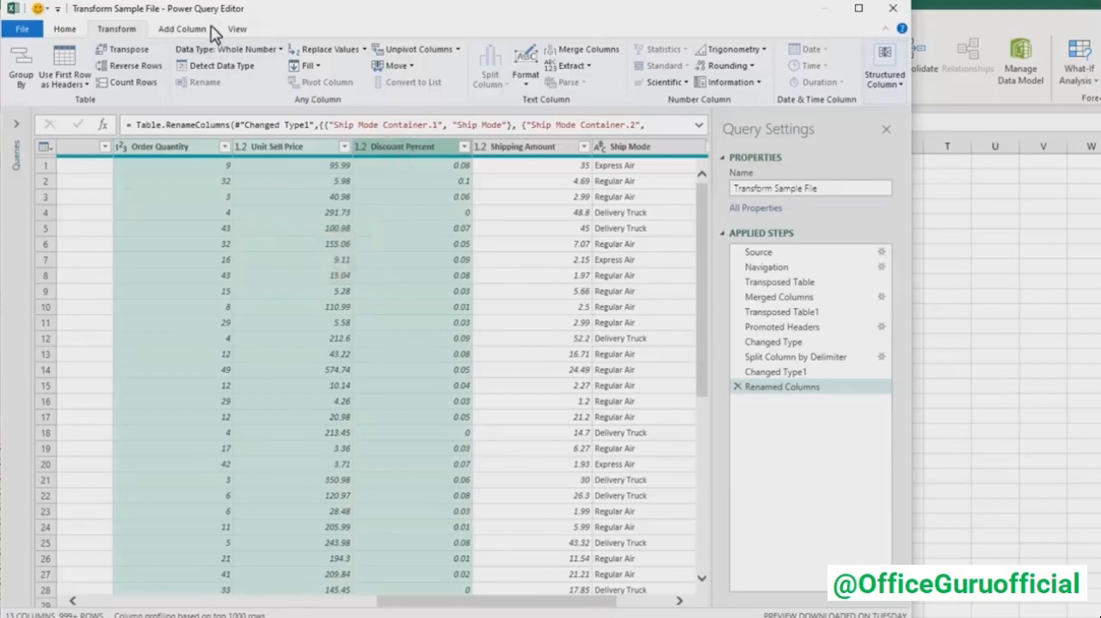
pyautogui.click(203, 29)
pyautogui.click(437, 75)
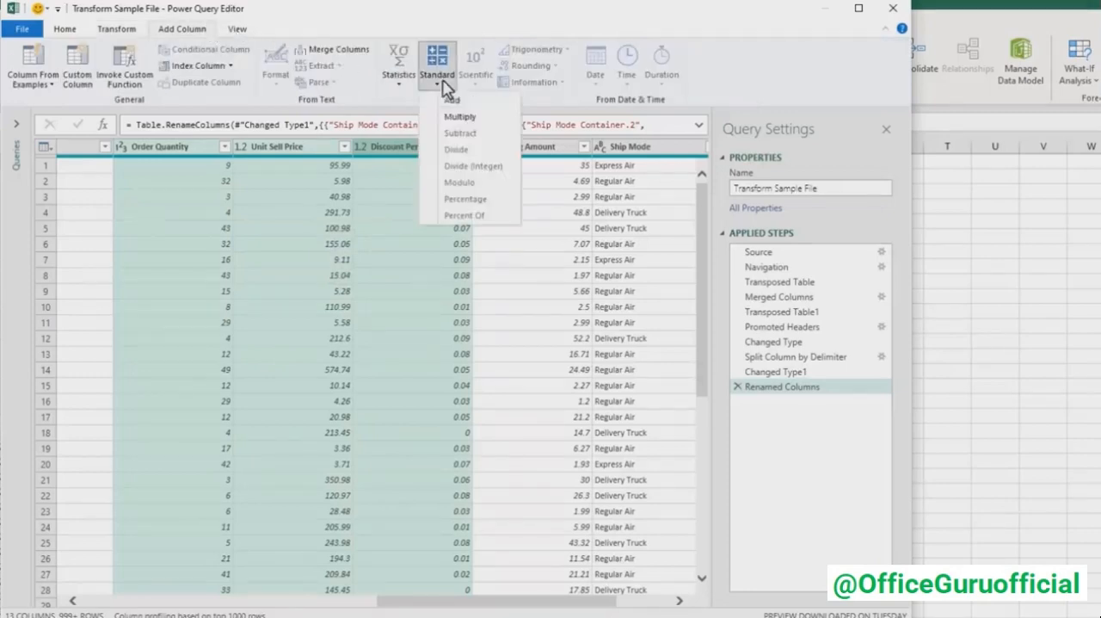
pyautogui.click(499, 121)
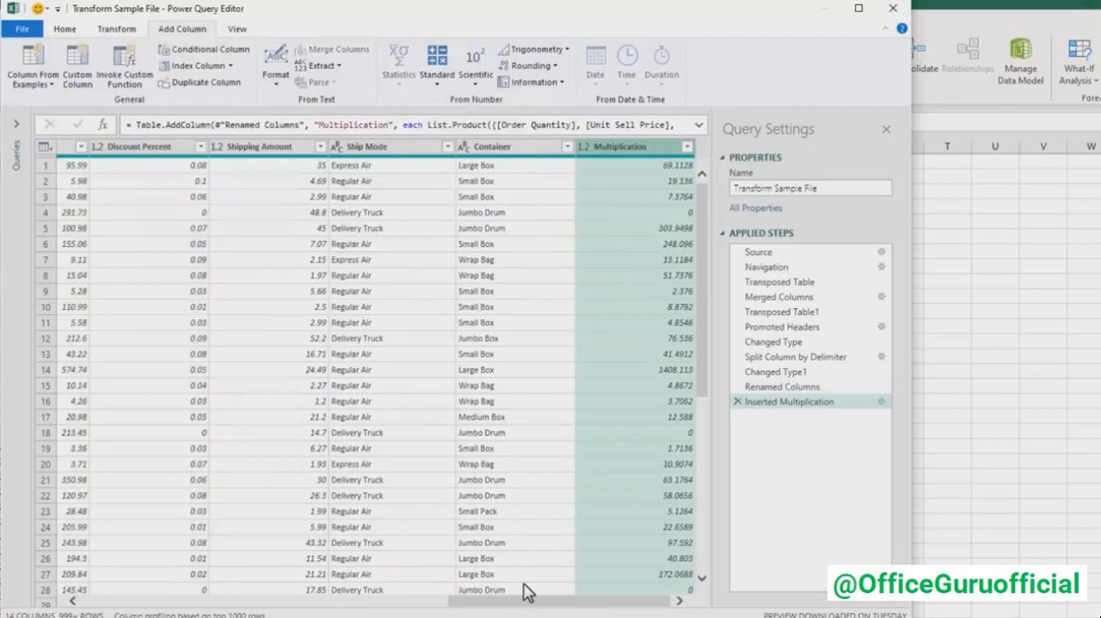
# - Edit the multiplication formula to use (1-[Discount Percent]) in place of [Discount Percent], and check the first row's result
pyautogui.click(698, 125)
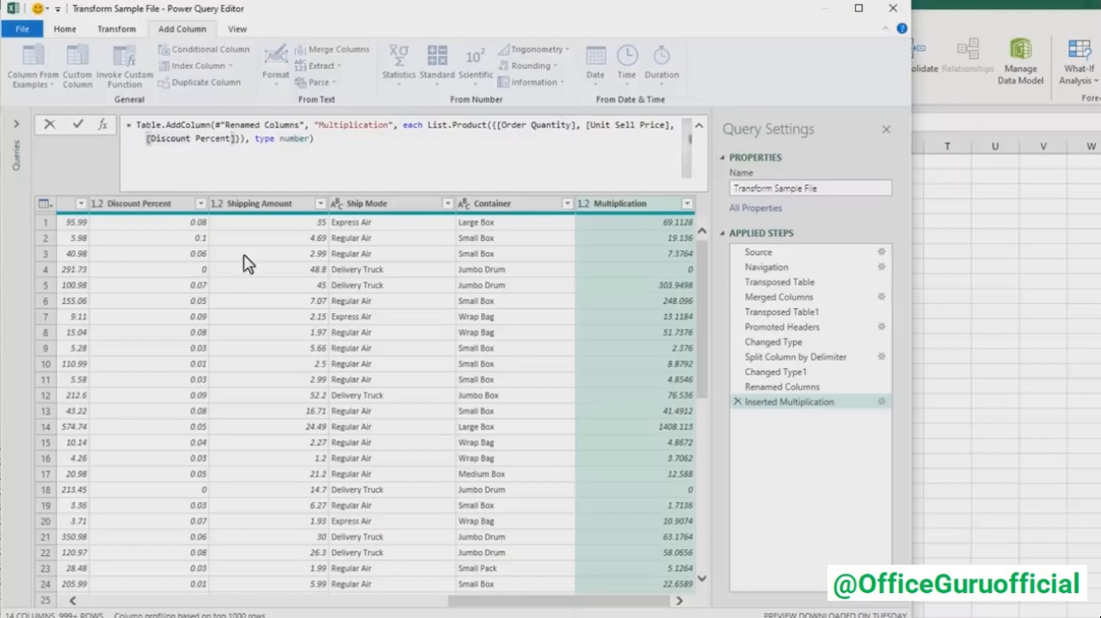
pyautogui.write('(1-')
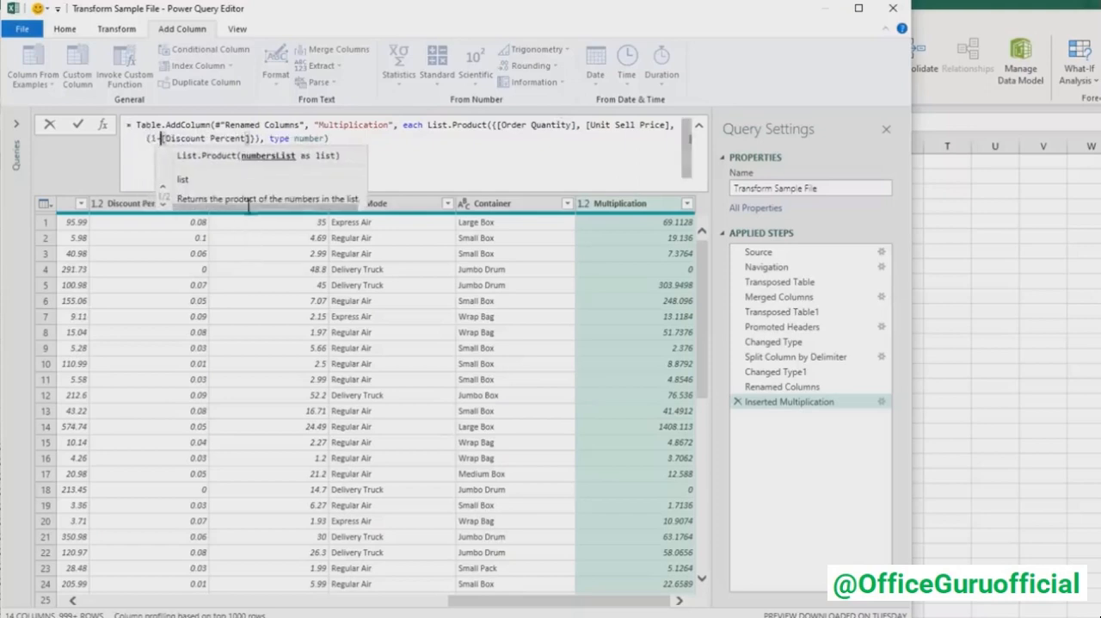
pyautogui.click(250, 138)
pyautogui.write(')')
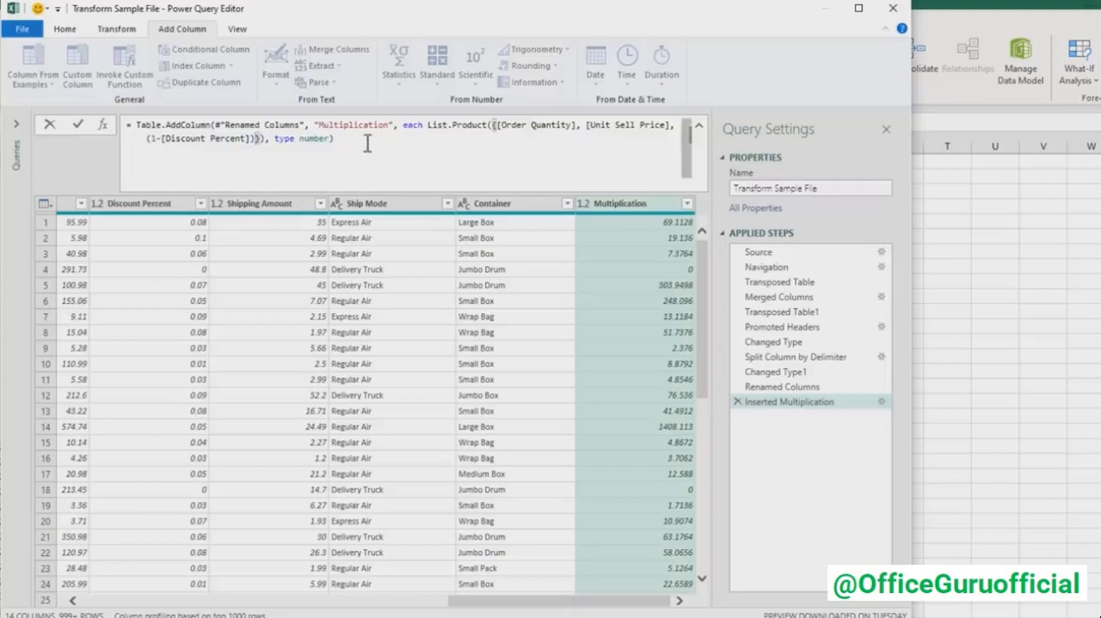
pyautogui.write('}')
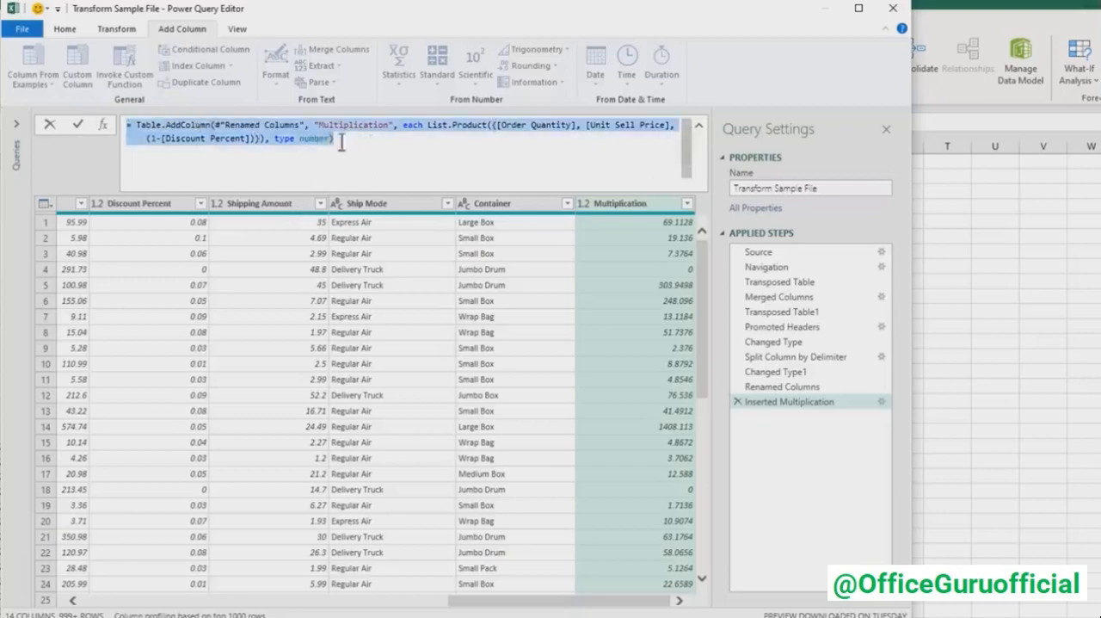
pyautogui.click(377, 144)
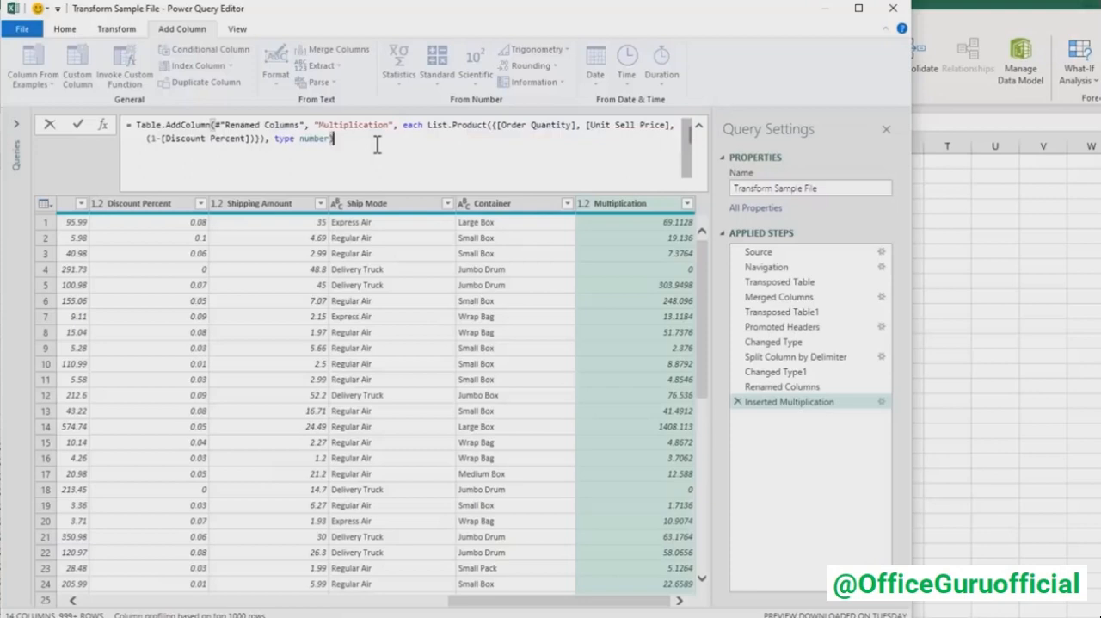
pyautogui.press('Return')
pyautogui.click(622, 222)
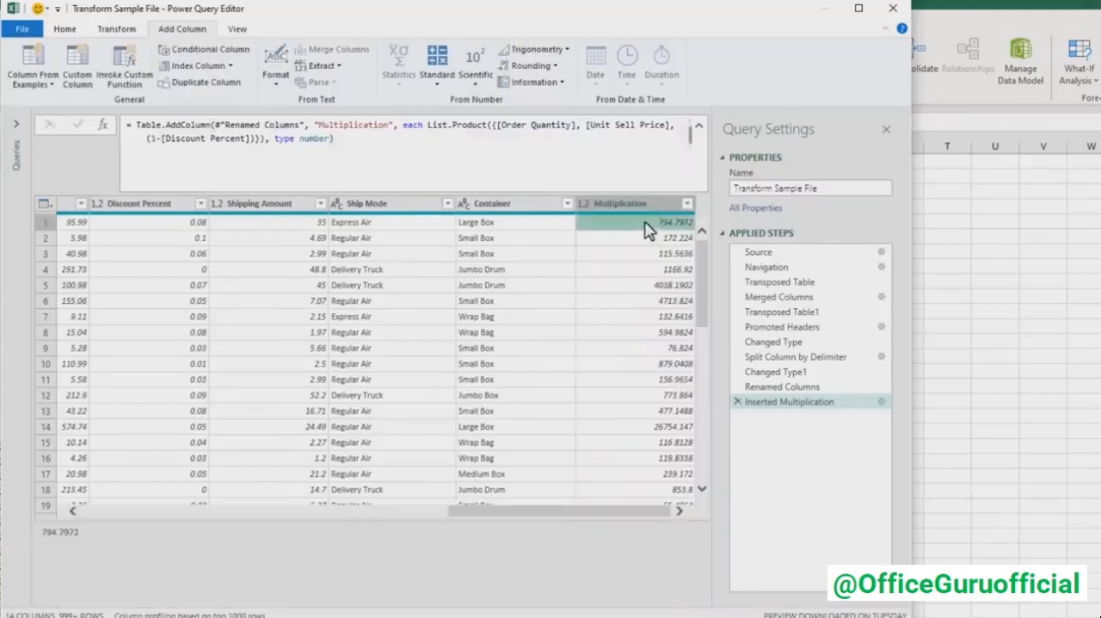
# - Collapse the expanded formula and rename the Multiplication column Sale Amount
pyautogui.click(699, 126)
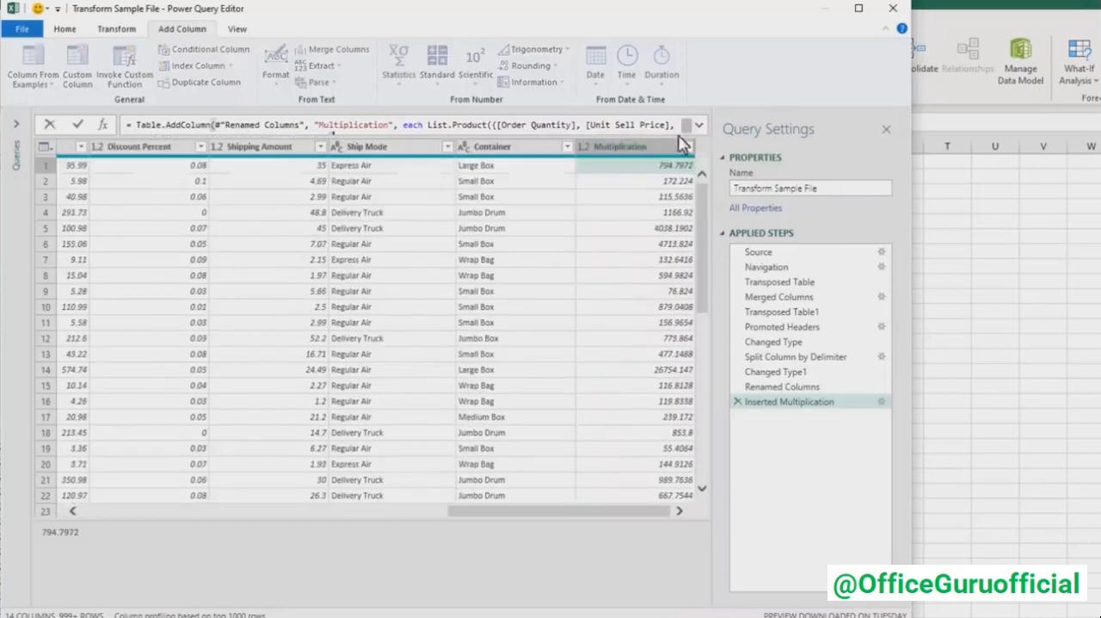
pyautogui.doubleClick(656, 145)
pyautogui.write('Sale Amount')
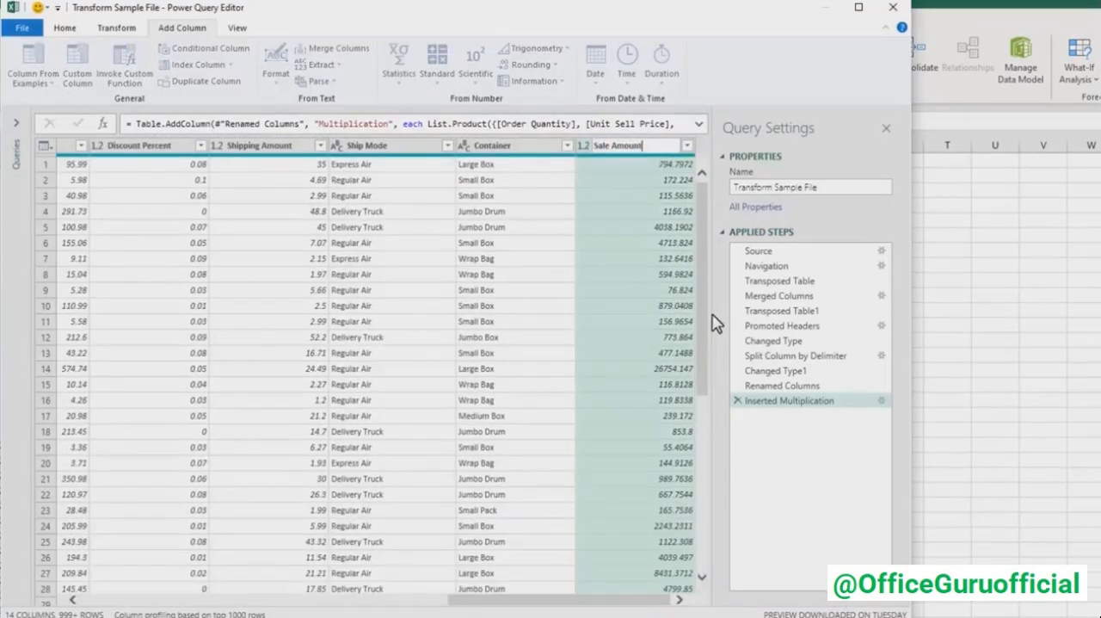
pyautogui.press('Return')
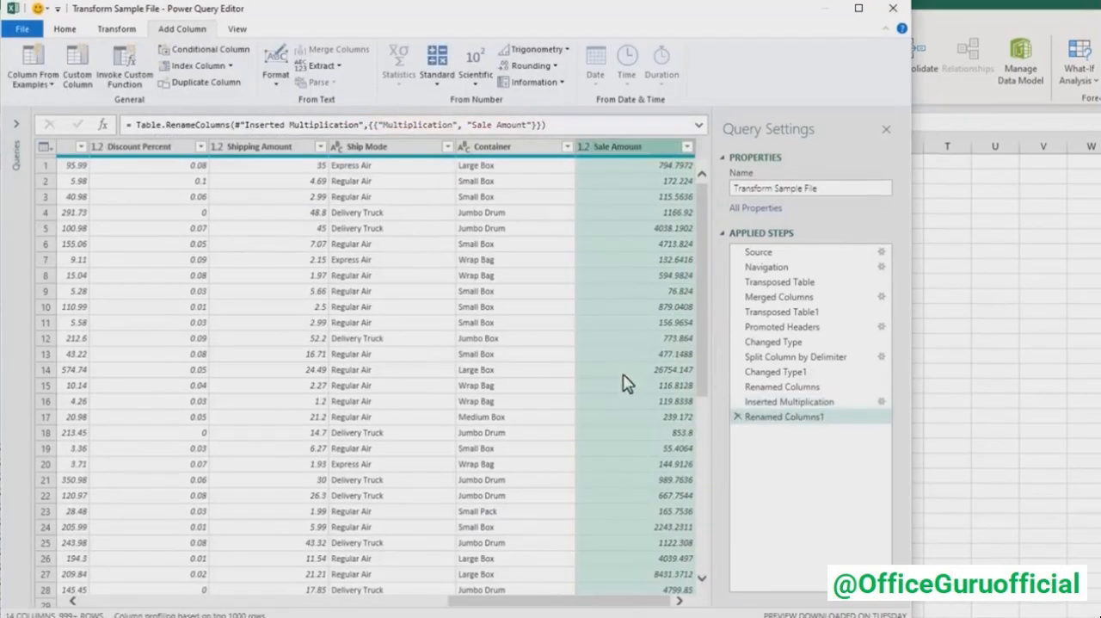
# - Round the Sale Amount column to 2 decimal places and move it directly after Discount Percent
pyautogui.click(128, 33)
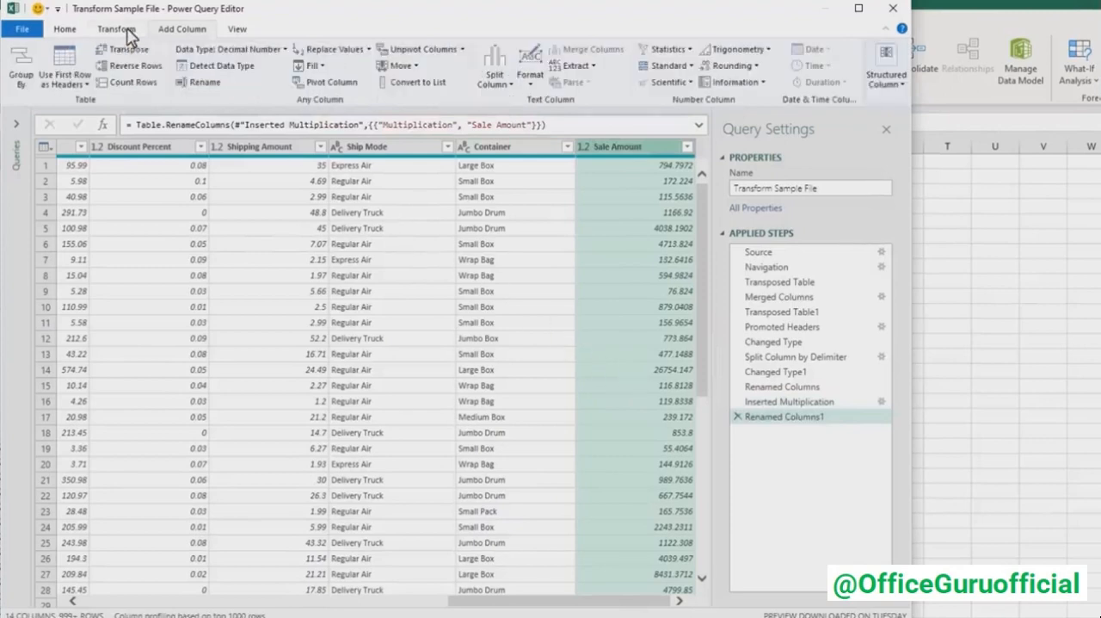
pyautogui.click(731, 65)
pyautogui.click(742, 116)
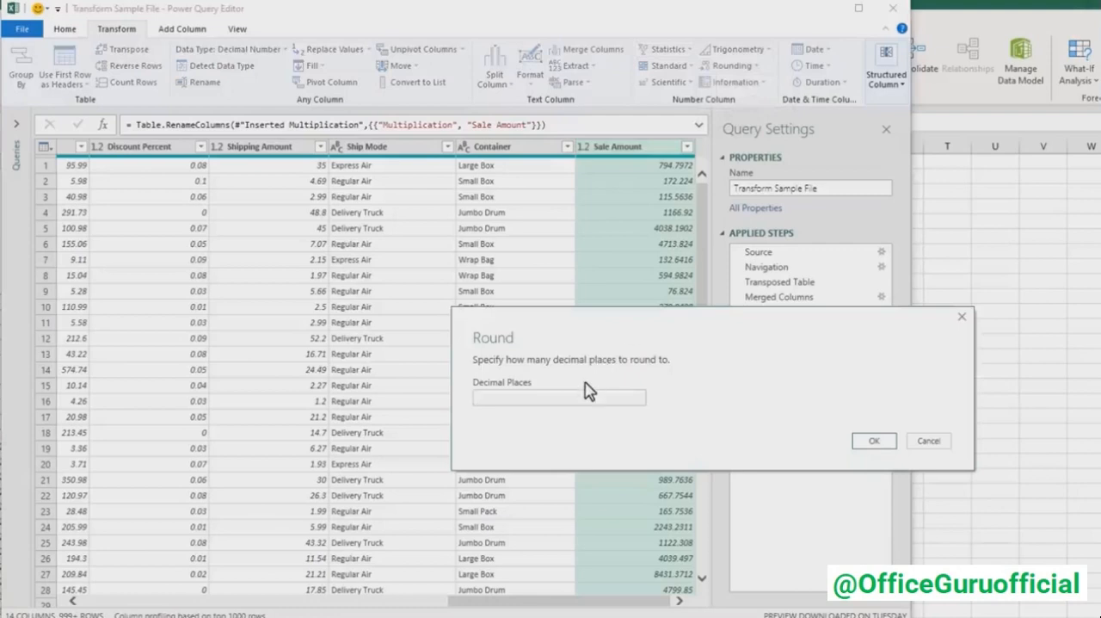
pyautogui.click(869, 443)
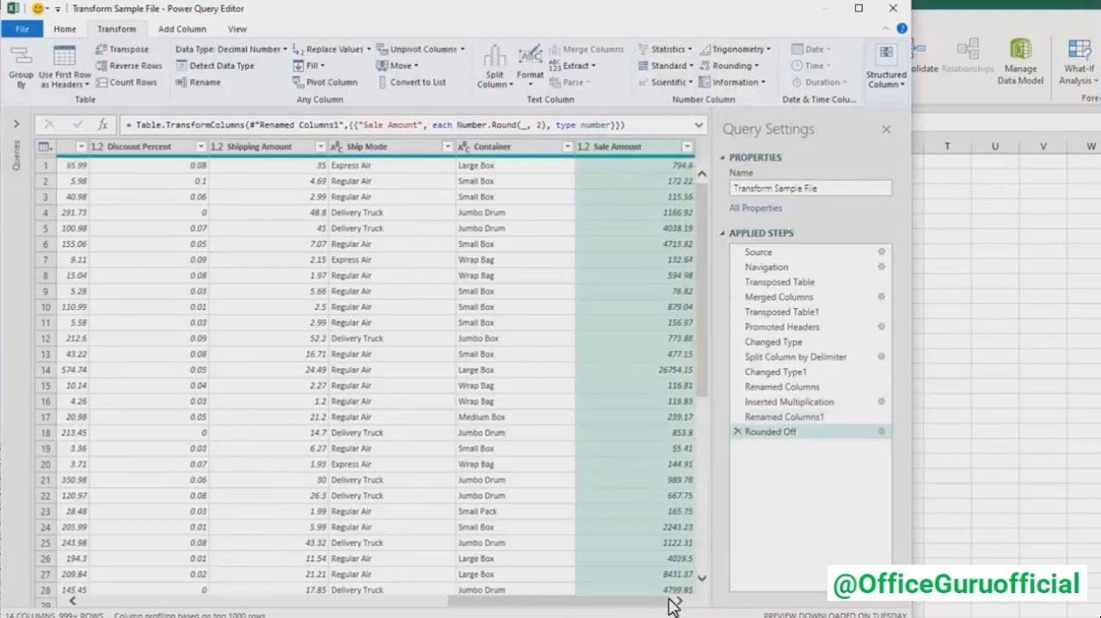
pyautogui.moveTo(609, 146); pyautogui.dragTo(225, 148)
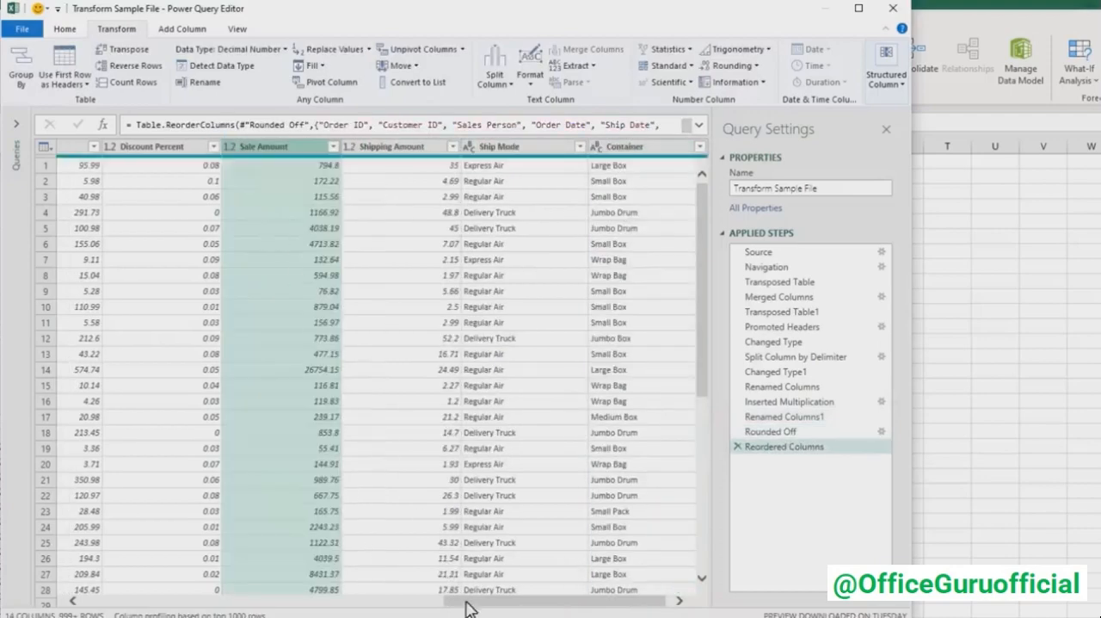
# - Add a column from examples based on the Sales Person column, giving the first row's first name as the sample value
pyautogui.moveTo(469, 609); pyautogui.dragTo(133, 608)
pyautogui.click(256, 159)
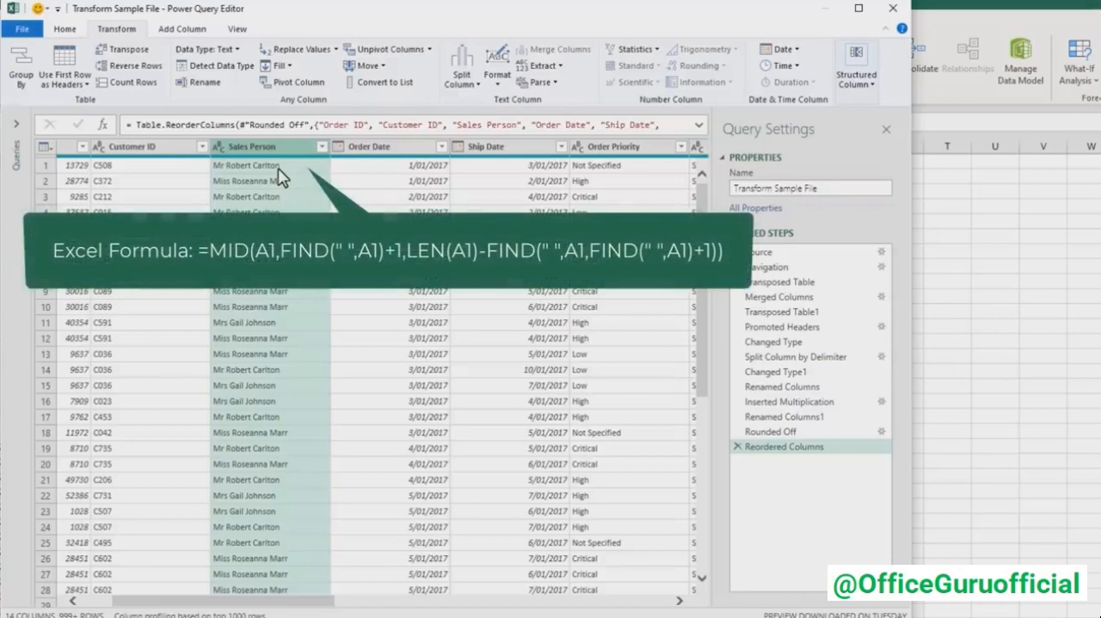
pyautogui.click(184, 31)
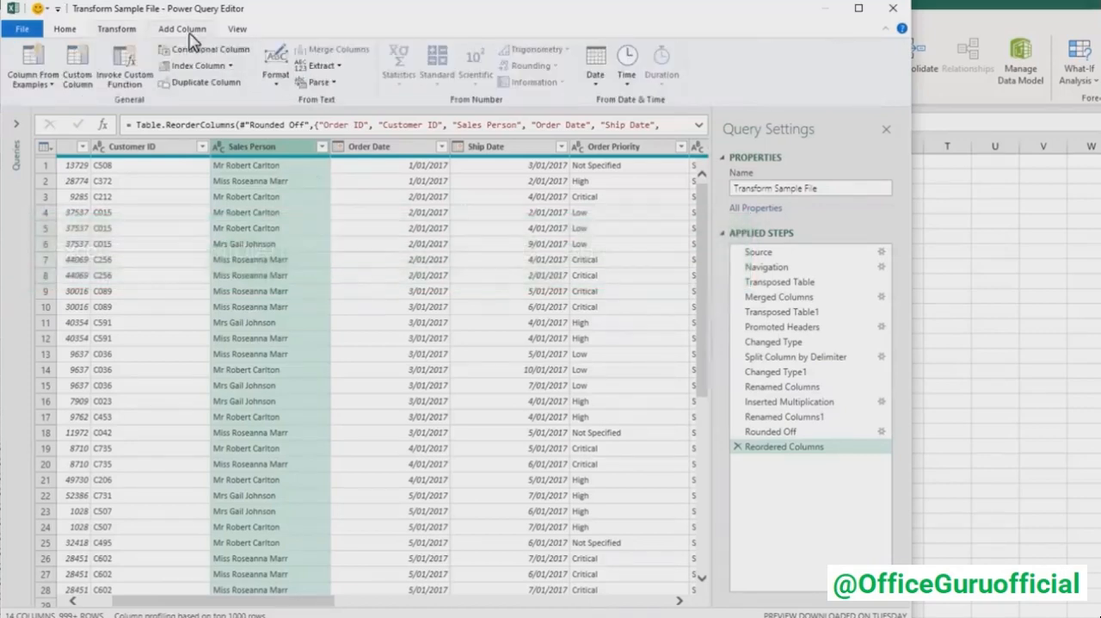
pyautogui.click(43, 82)
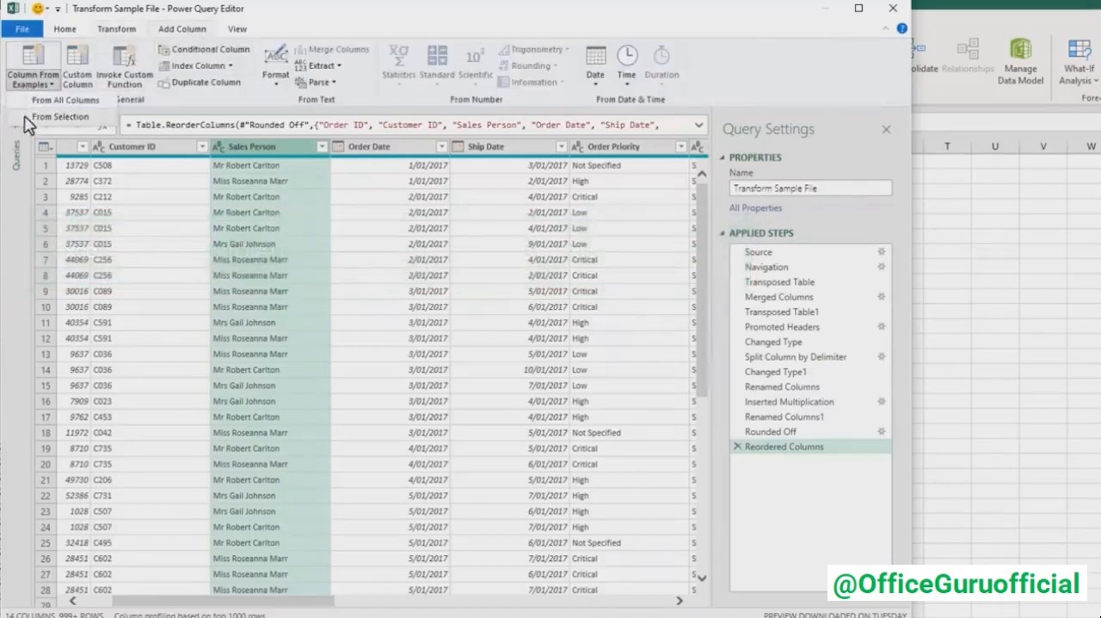
pyautogui.click(58, 117)
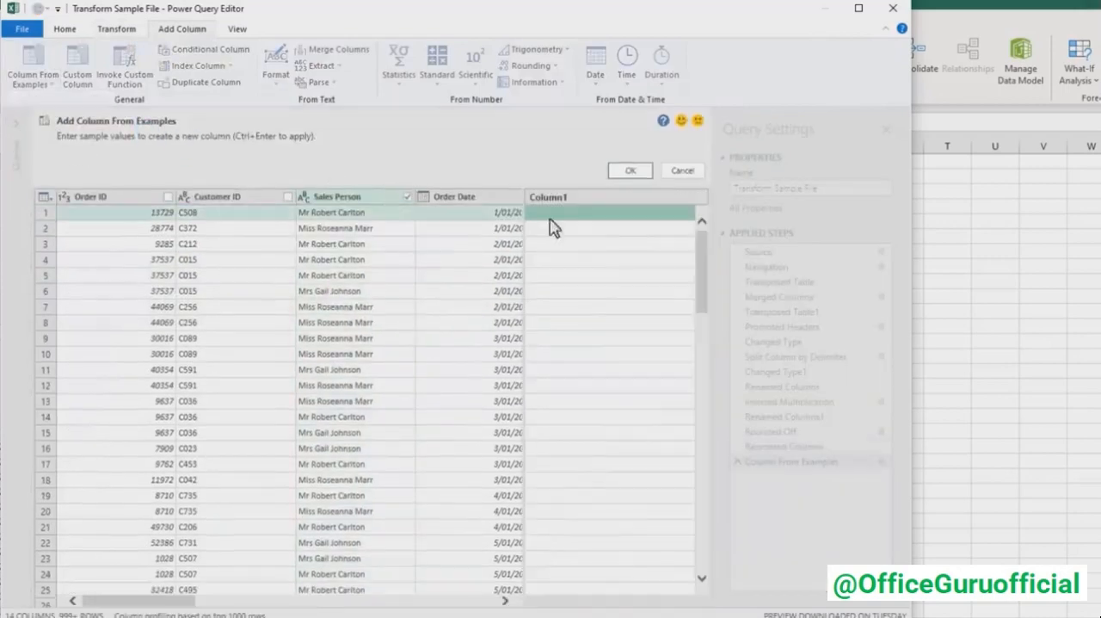
pyautogui.write('Rober')
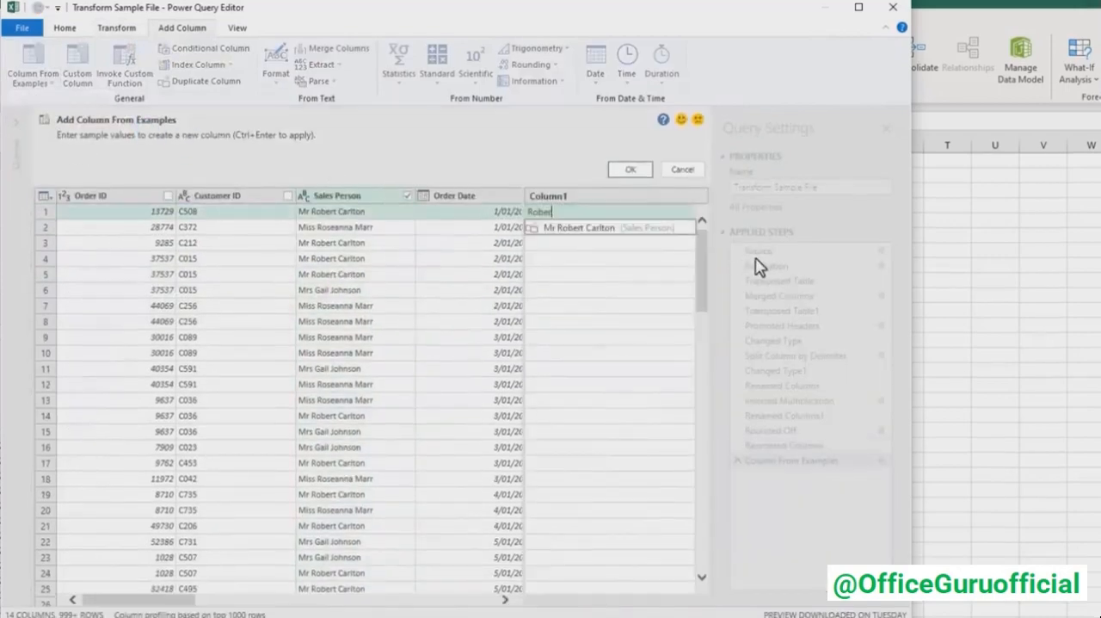
pyautogui.write('t')
pyautogui.press('Return')
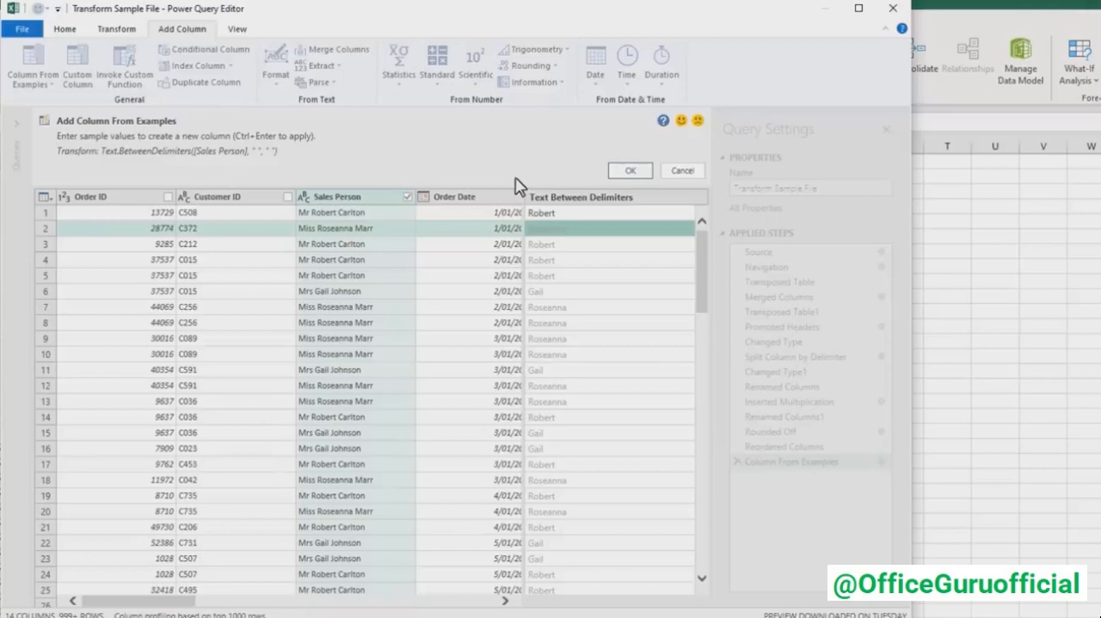
pyautogui.click(616, 171)
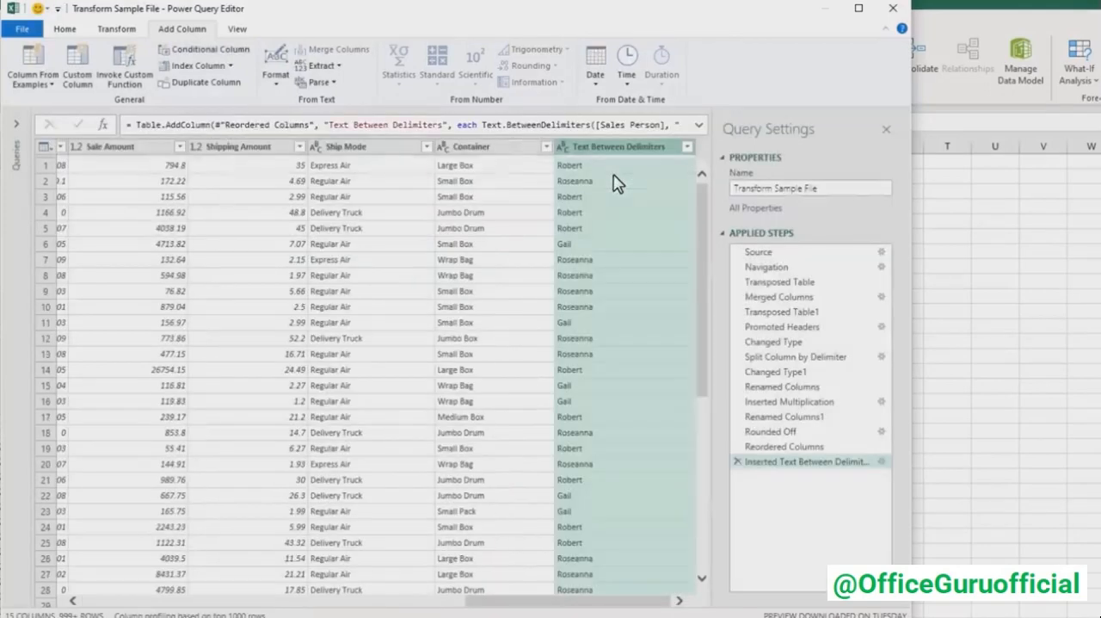
# - Rename the Text Between Delimiters column Salesperson
pyautogui.doubleClick(629, 153)
pyautogui.write('Sales')
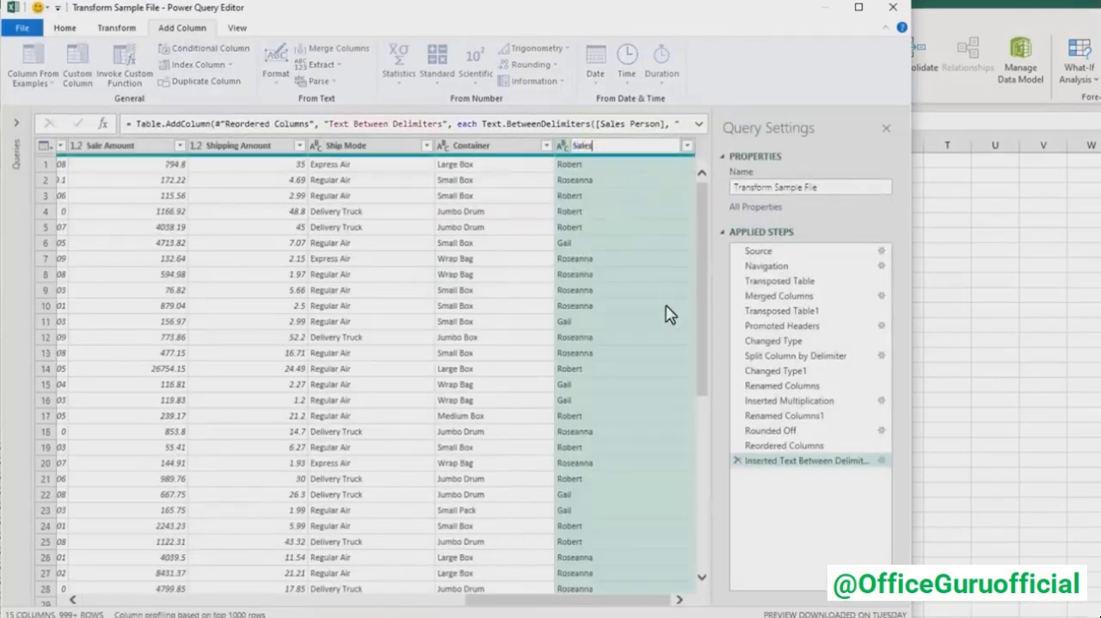
pyautogui.write('person')
pyautogui.press('Return')
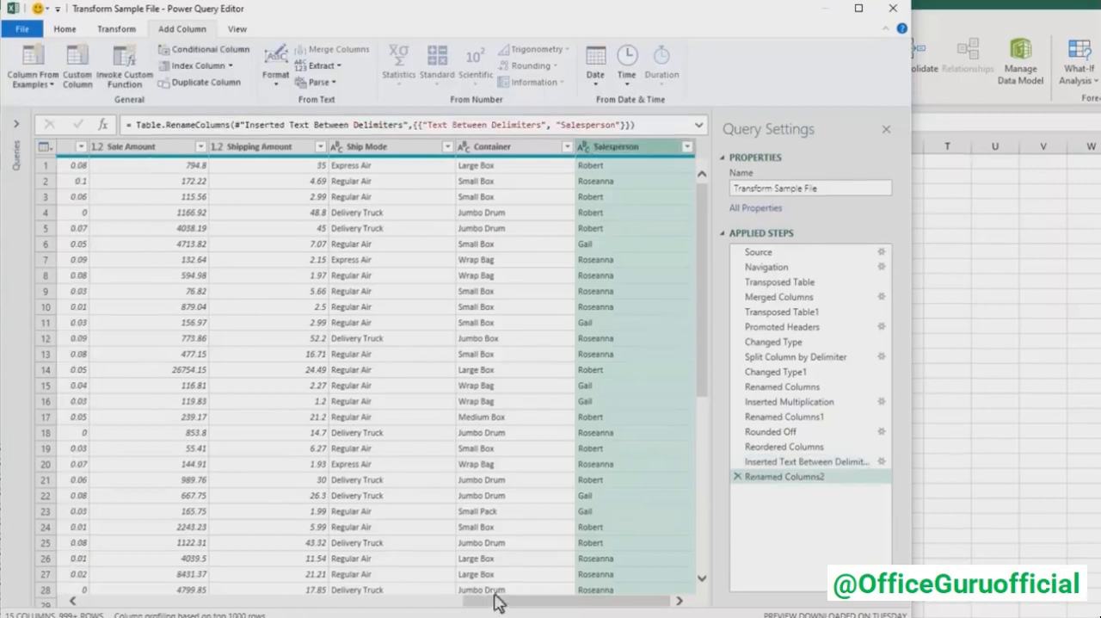
# - Delete the original Sales Person column
pyautogui.moveTo(496, 602); pyautogui.dragTo(118, 601)
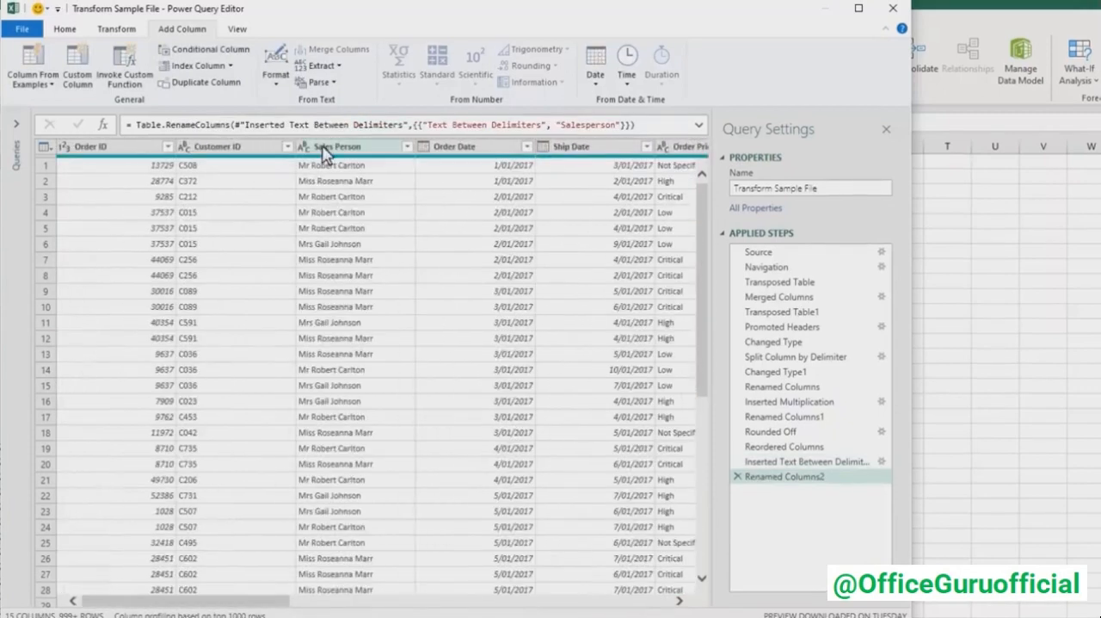
pyautogui.click(324, 152)
pyautogui.press('Delete')
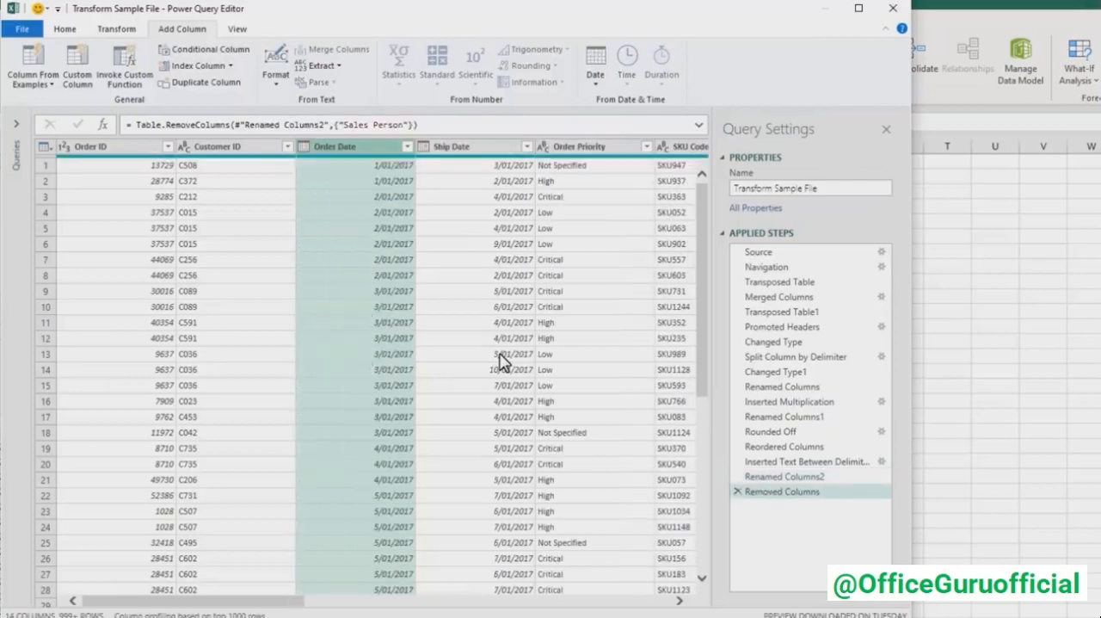
# - Add a column that subtracts Order Date from Ship Date in days
pyautogui.moveTo(265, 607); pyautogui.dragTo(296, 607)
pyautogui.click(411, 153)
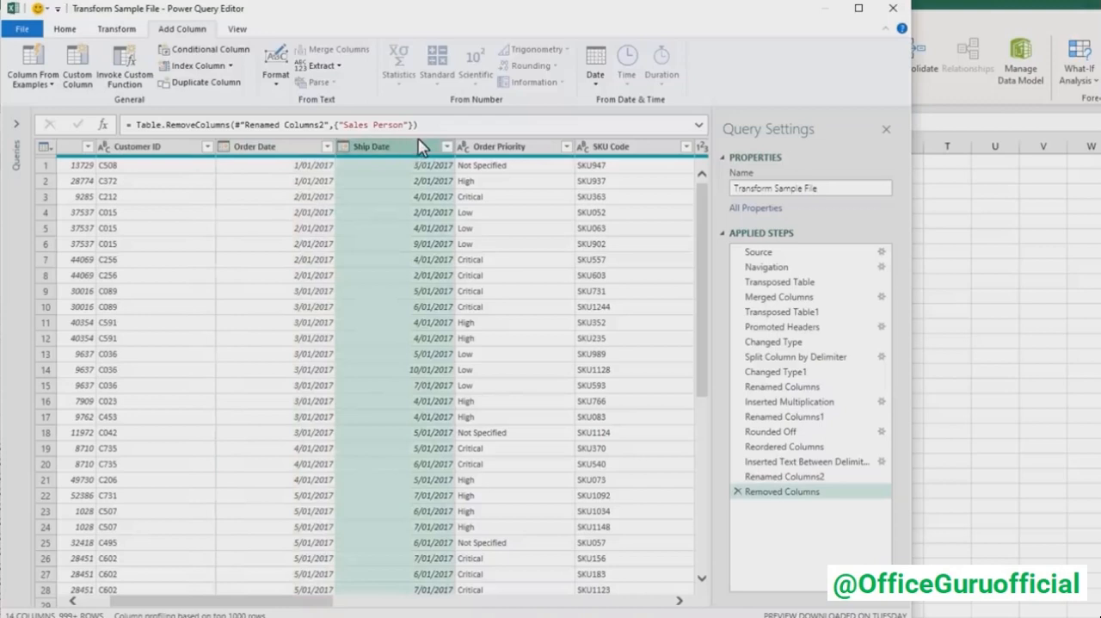
pyautogui.keyDown('ctrl'); pyautogui.click(294, 146); pyautogui.keyUp('ctrl')
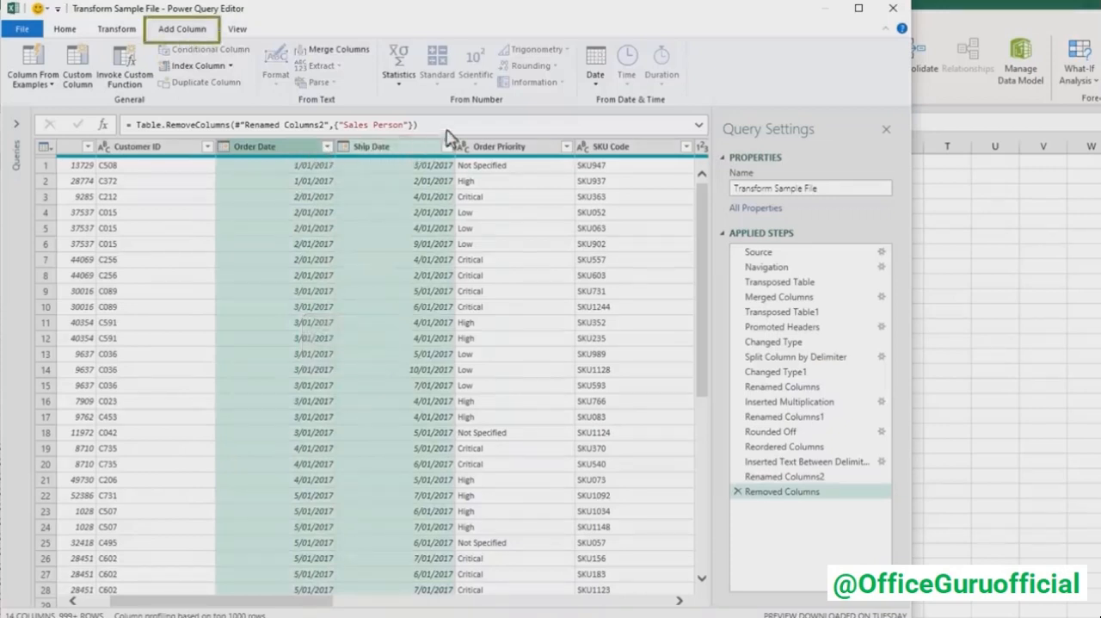
pyautogui.click(595, 79)
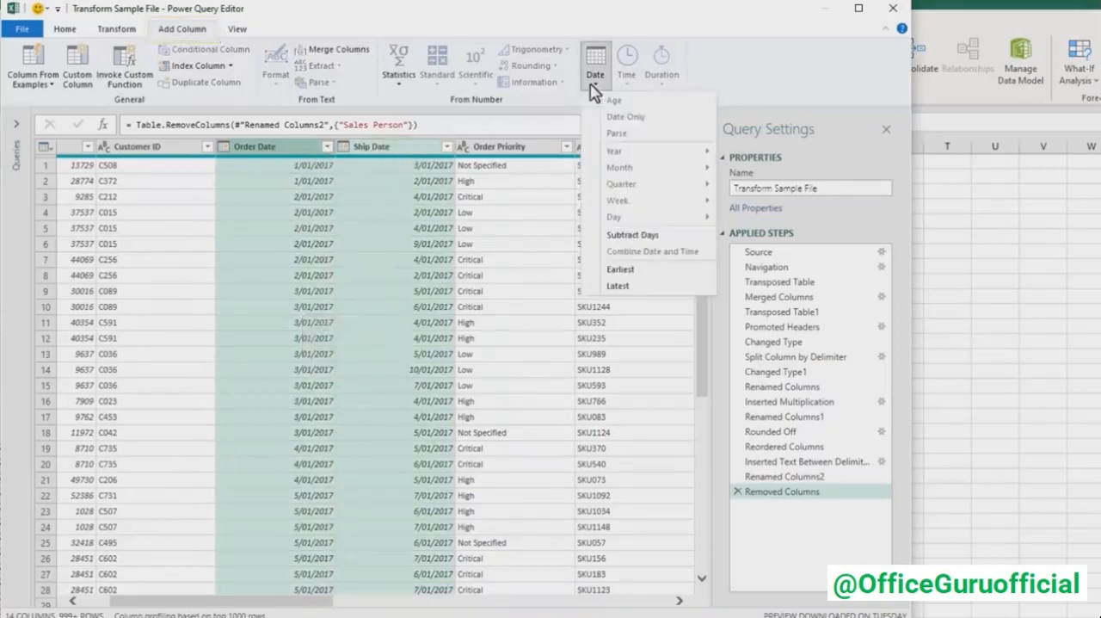
pyautogui.click(600, 237)
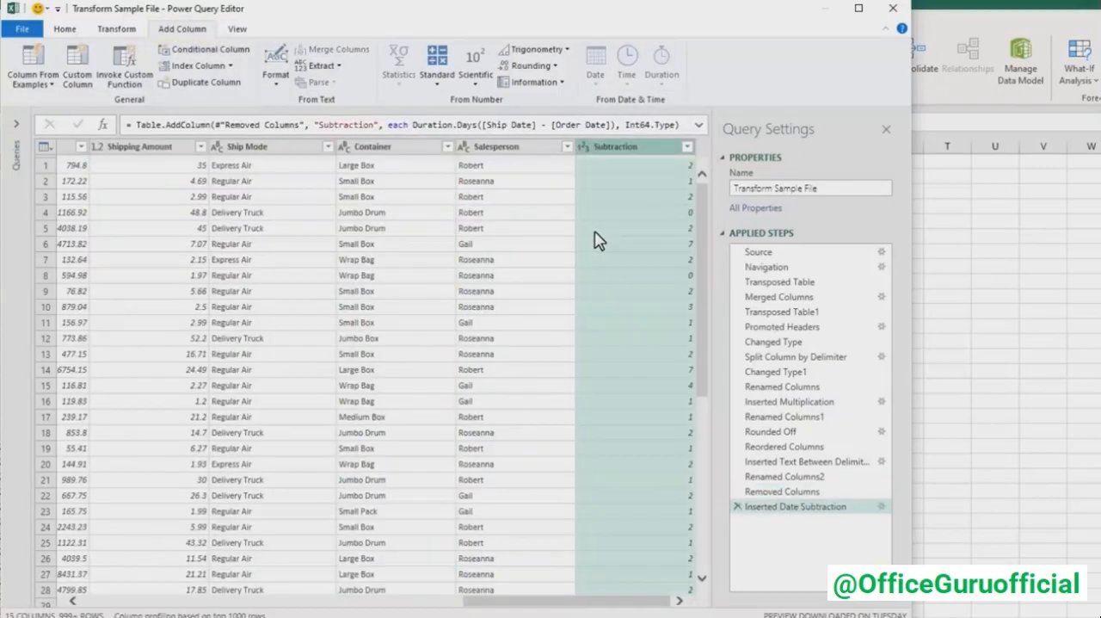
# - Rename the Subtraction column Days to Ship and move it directly after Ship Date
pyautogui.doubleClick(633, 153)
pyautogui.write('Days to Ship')
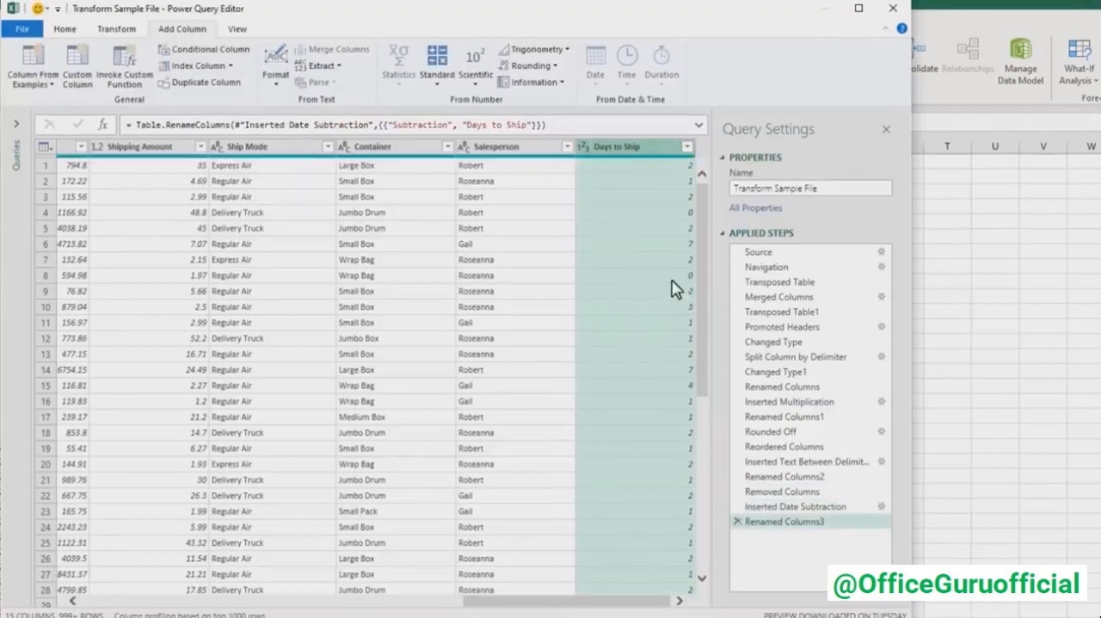
pyautogui.moveTo(671, 146); pyautogui.dragTo(183, 151)
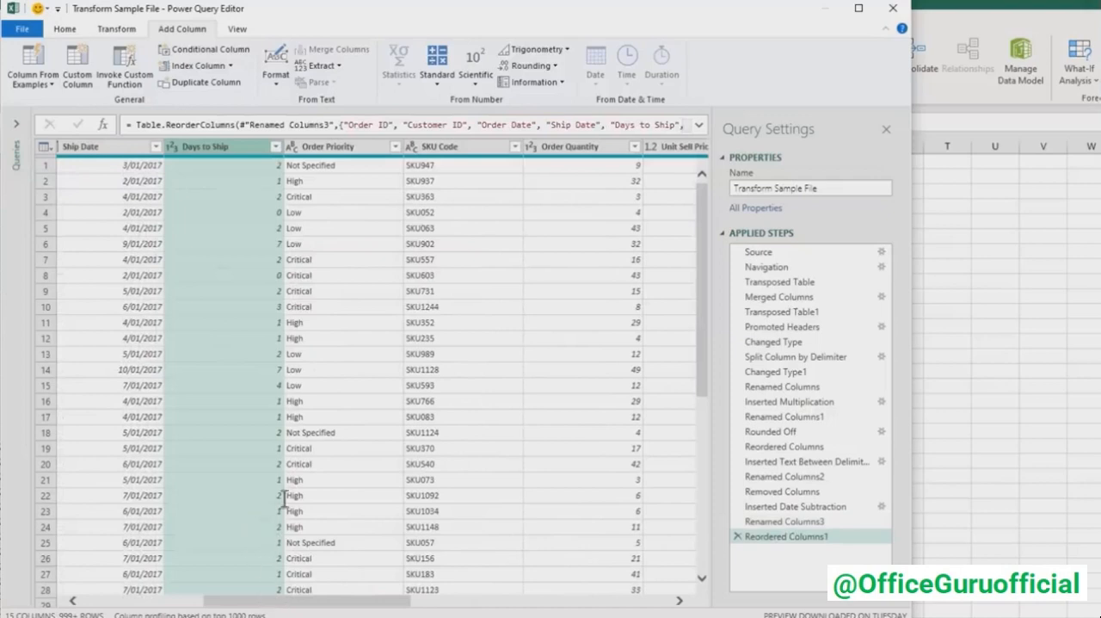
# - Filter the Order Priority column to exclude Not Specified rows
pyautogui.click(335, 151)
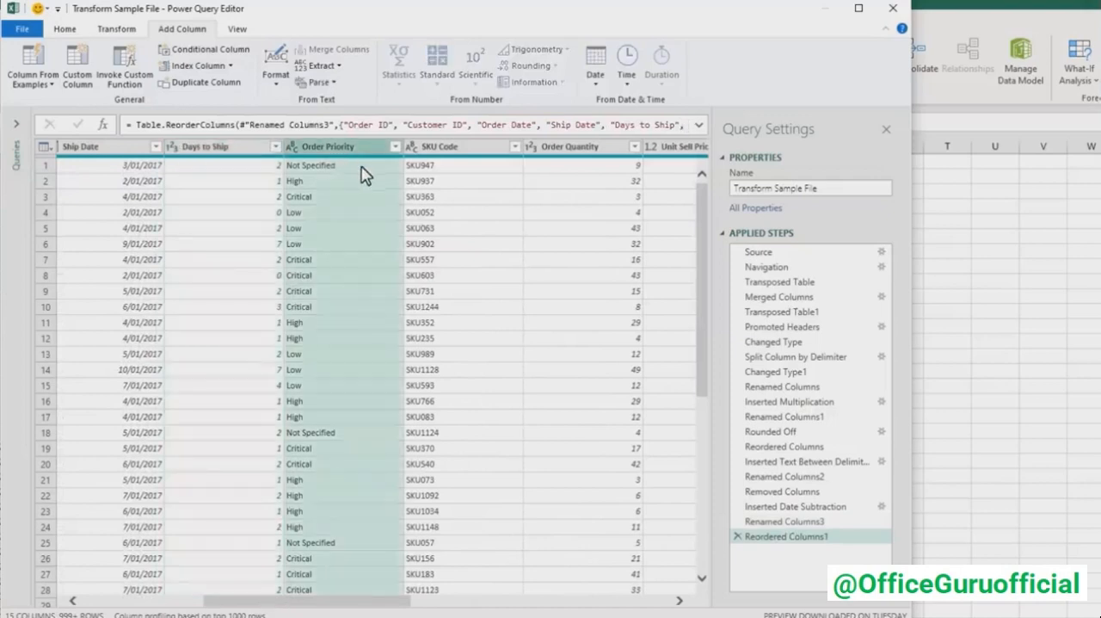
pyautogui.click(395, 147)
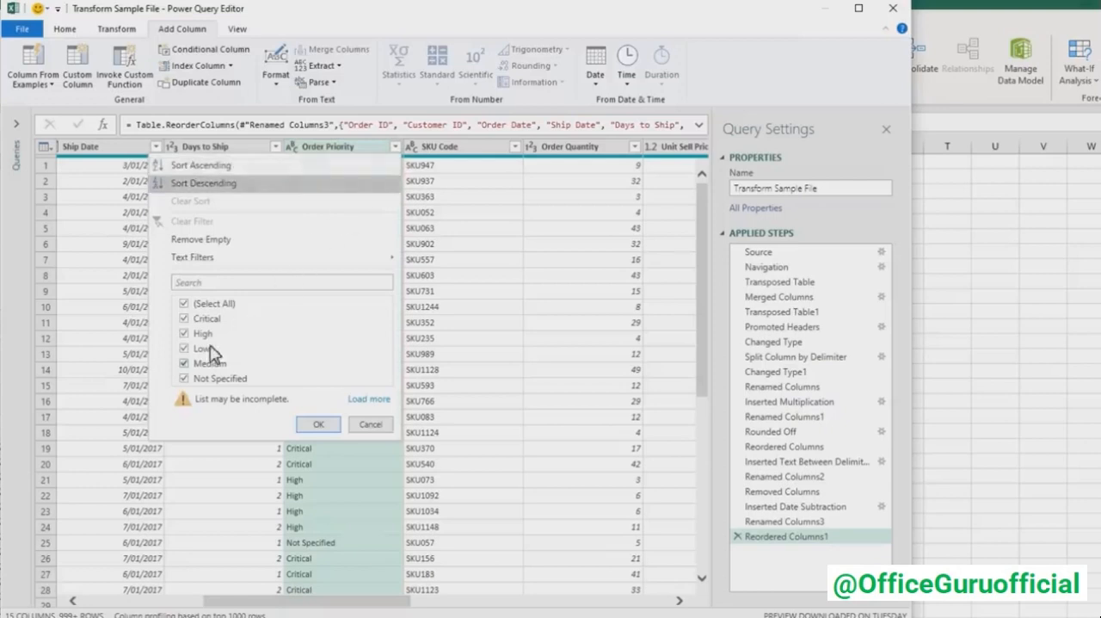
pyautogui.click(184, 379)
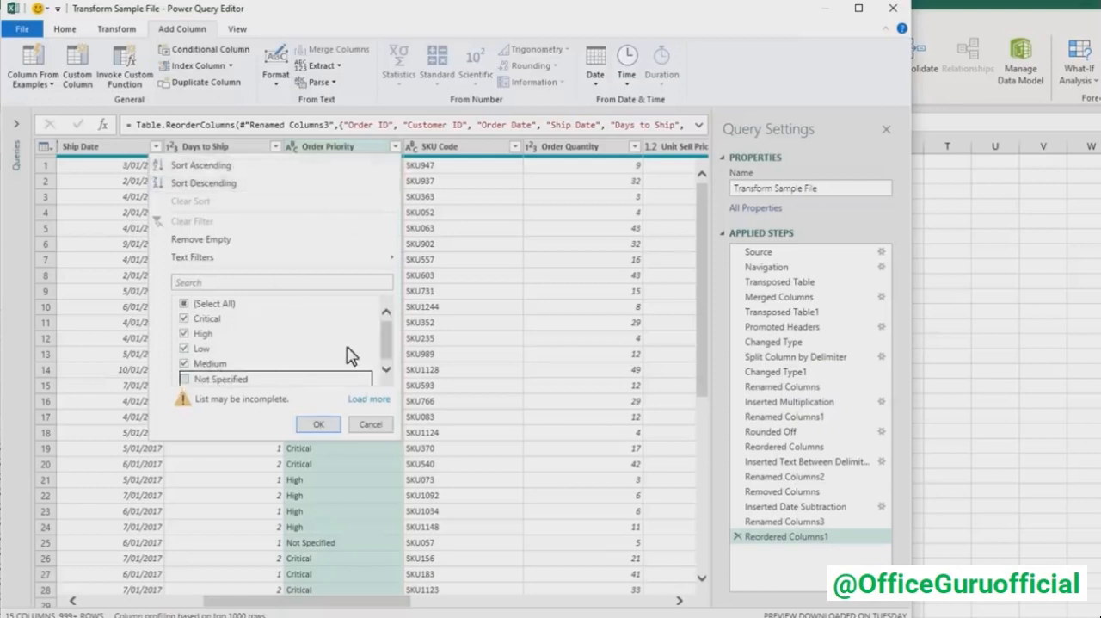
pyautogui.click(315, 424)
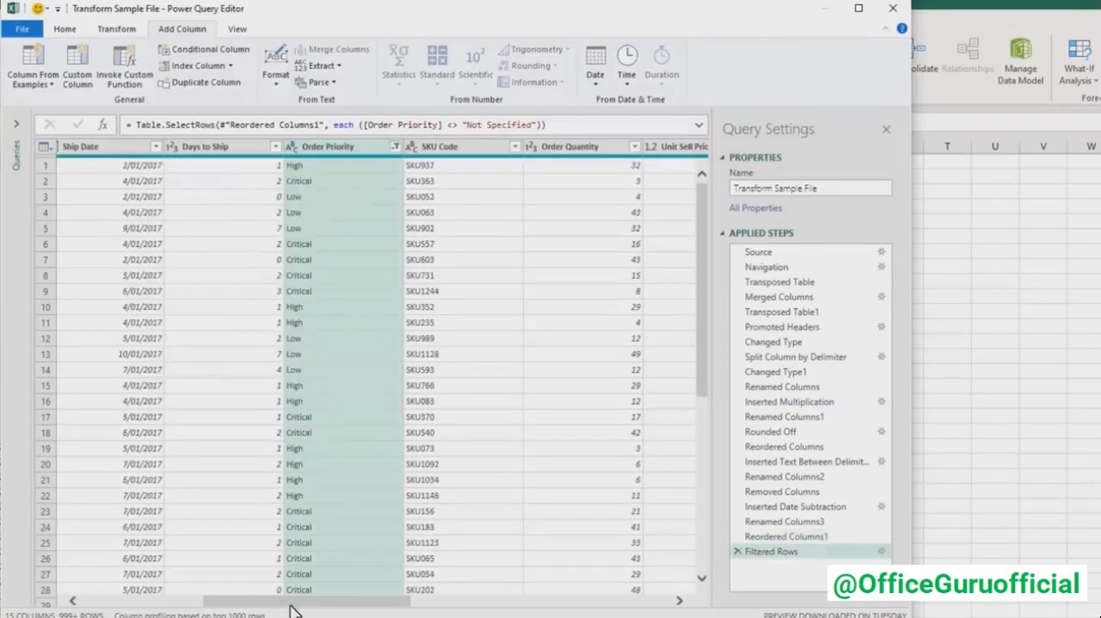
pyautogui.moveTo(295, 604); pyautogui.dragTo(150, 605)
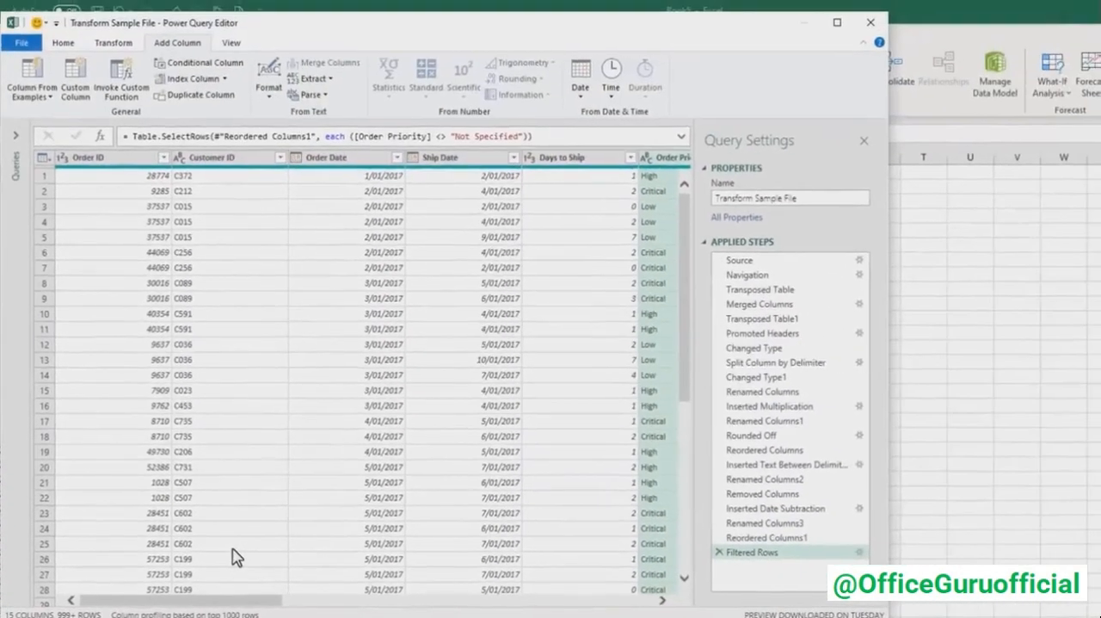
pyautogui.moveTo(688, 241); pyautogui.dragTo(695, 209)
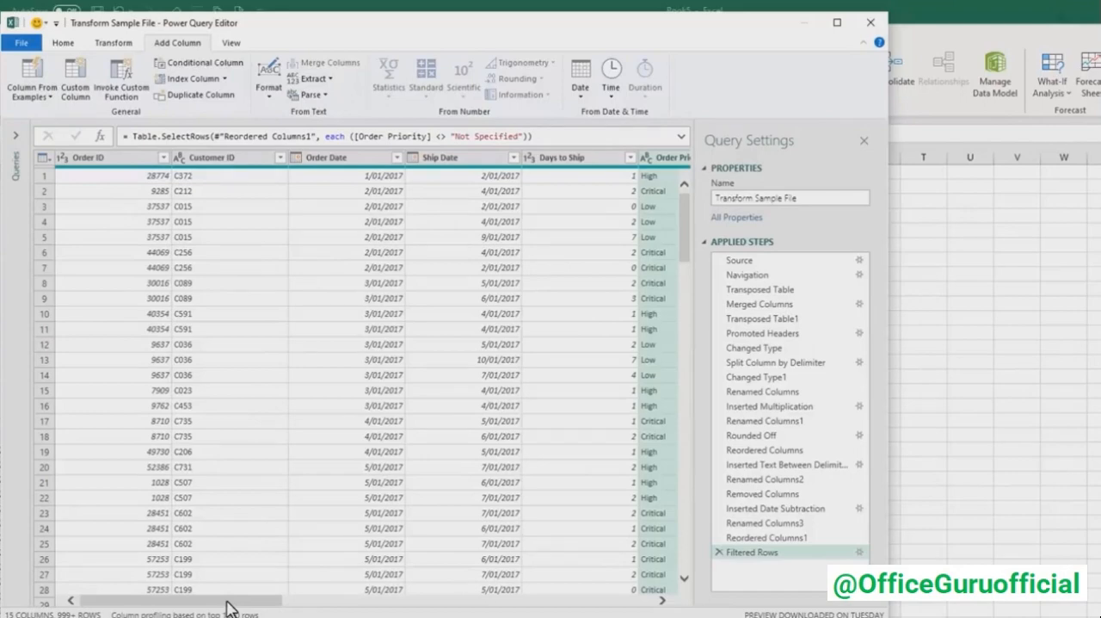
# - Open the Data query and examine the column names in its Changed Type formula, including Order and Customer
pyautogui.click(14, 135)
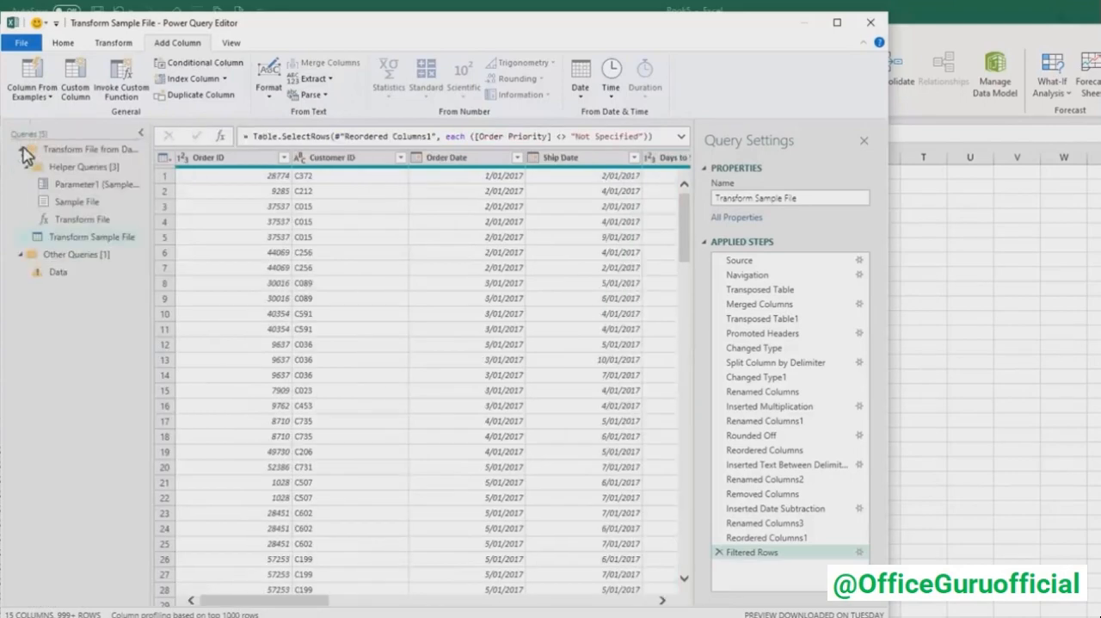
pyautogui.click(76, 238)
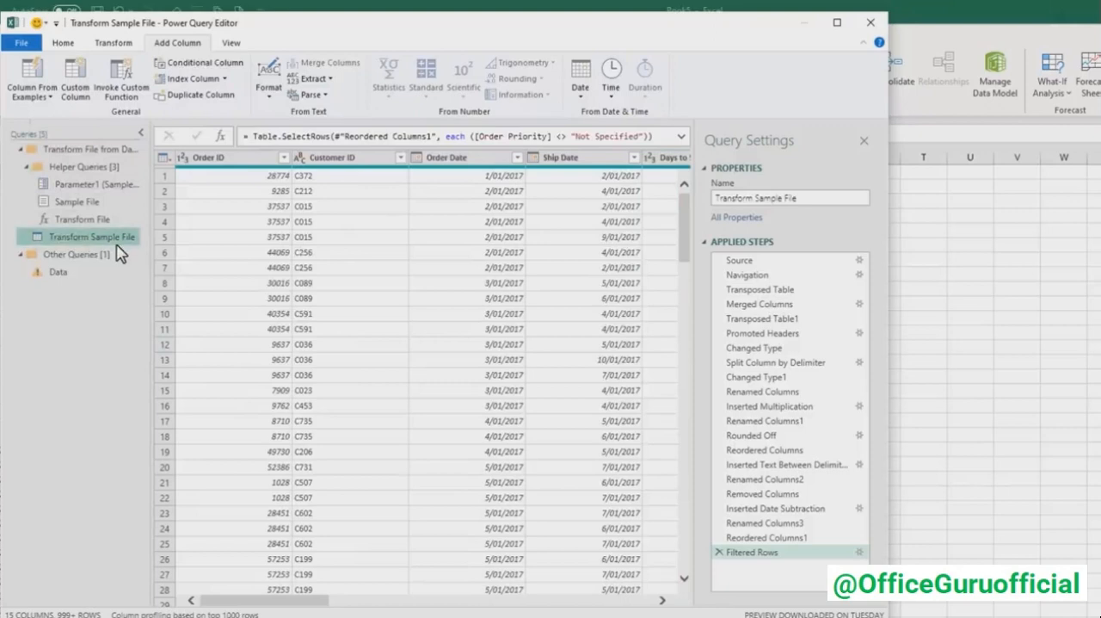
pyautogui.click(86, 274)
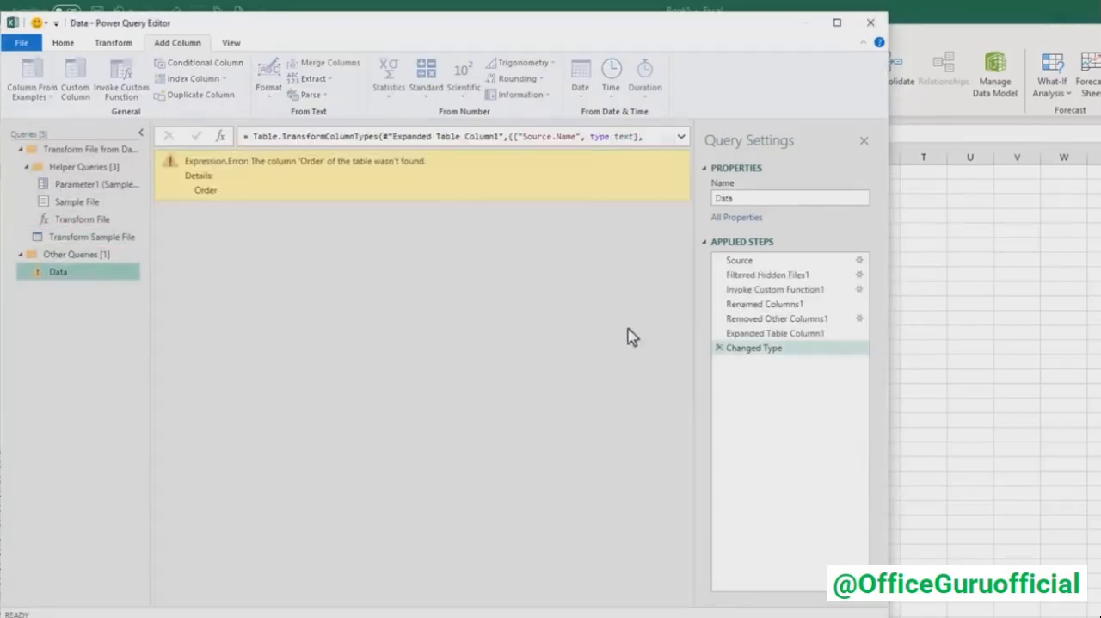
pyautogui.click(681, 136)
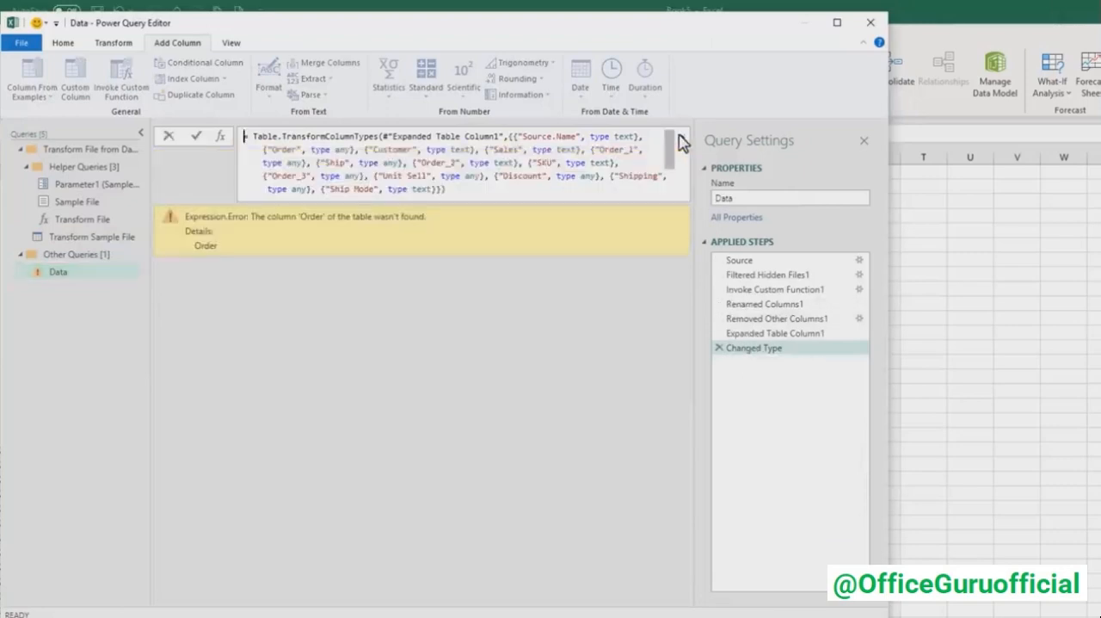
pyautogui.doubleClick(283, 150)
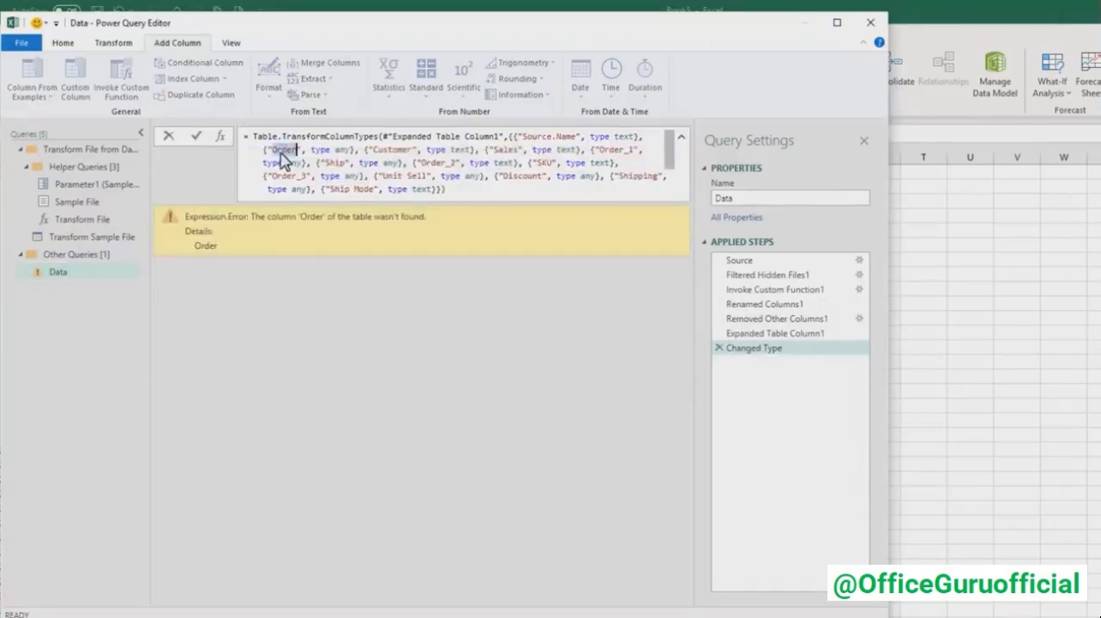
pyautogui.doubleClick(383, 150)
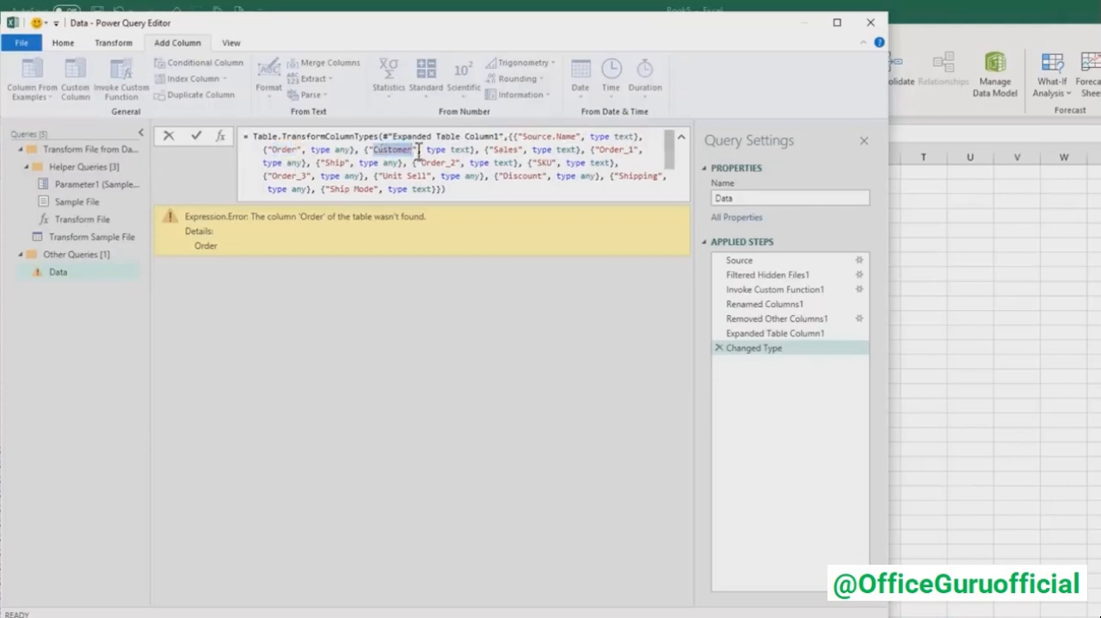
pyautogui.doubleClick(286, 150)
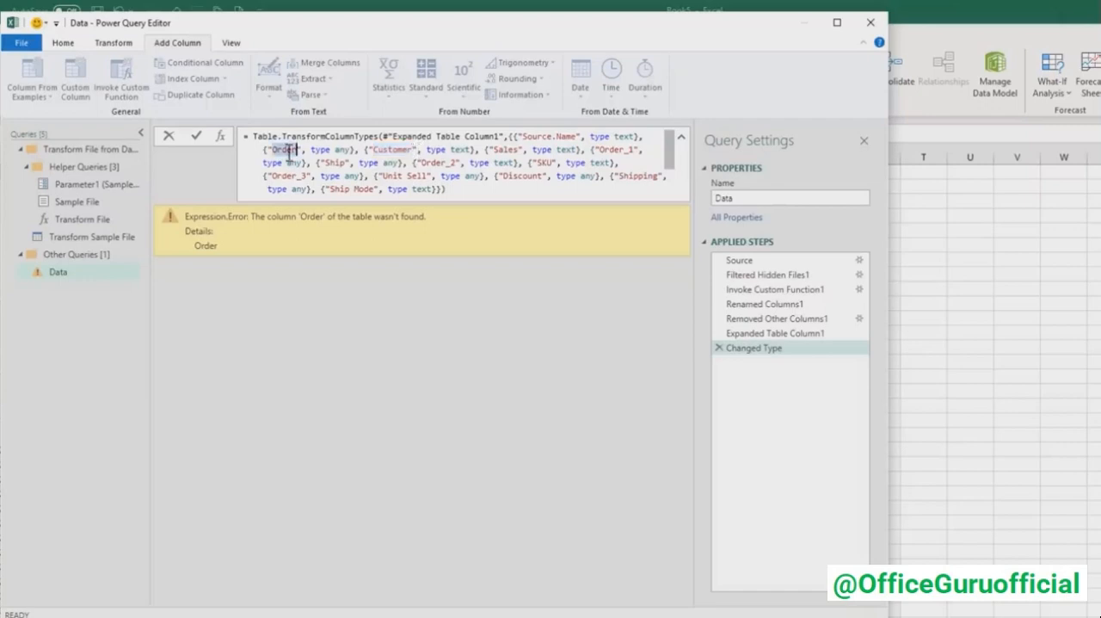
pyautogui.doubleClick(389, 149)
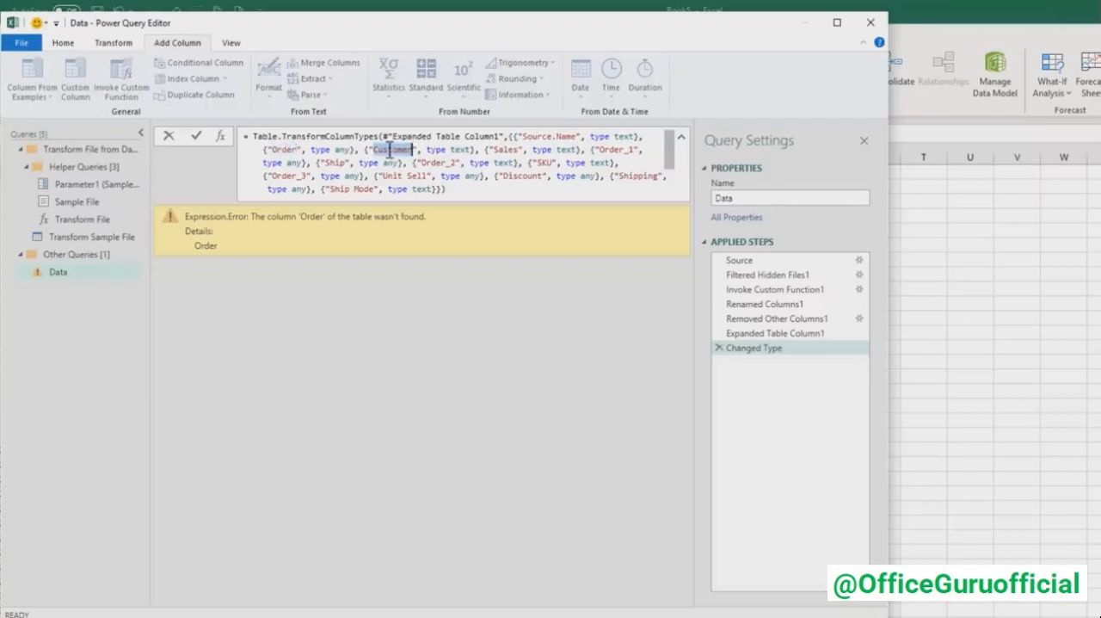
# - Delete the Changed Type step from the Data query and collapse the expanded formula
pyautogui.click(719, 347)
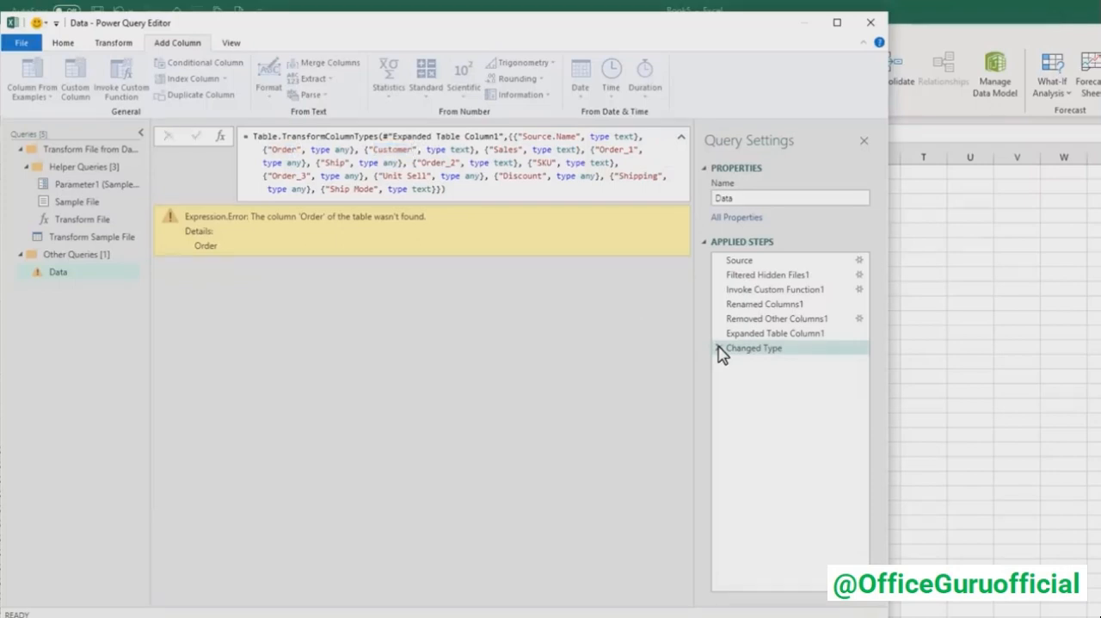
pyautogui.click(719, 348)
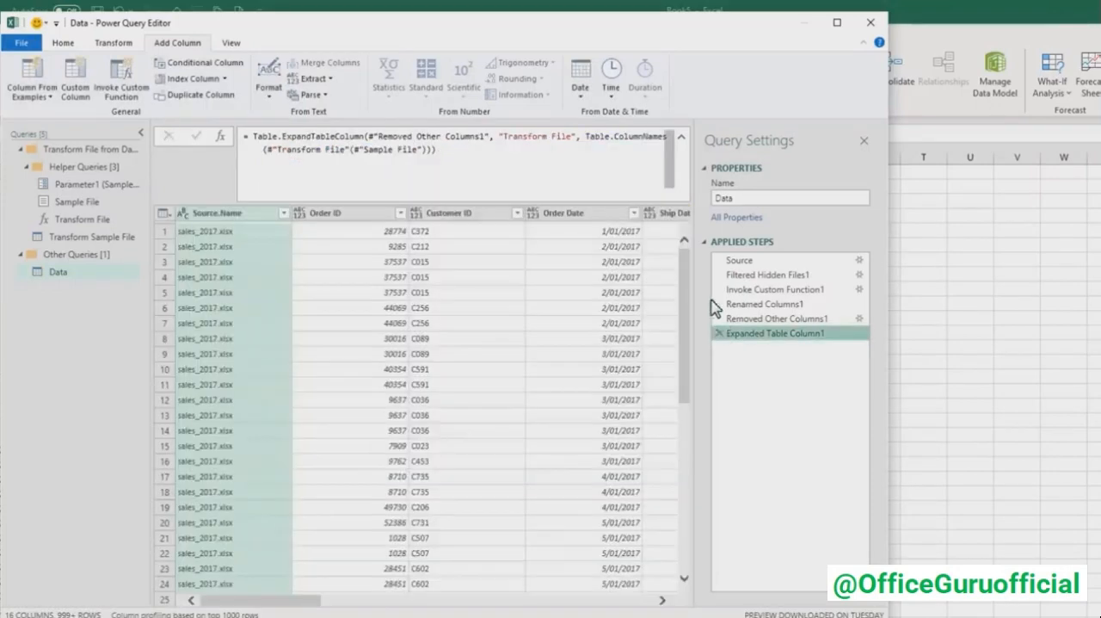
pyautogui.click(681, 137)
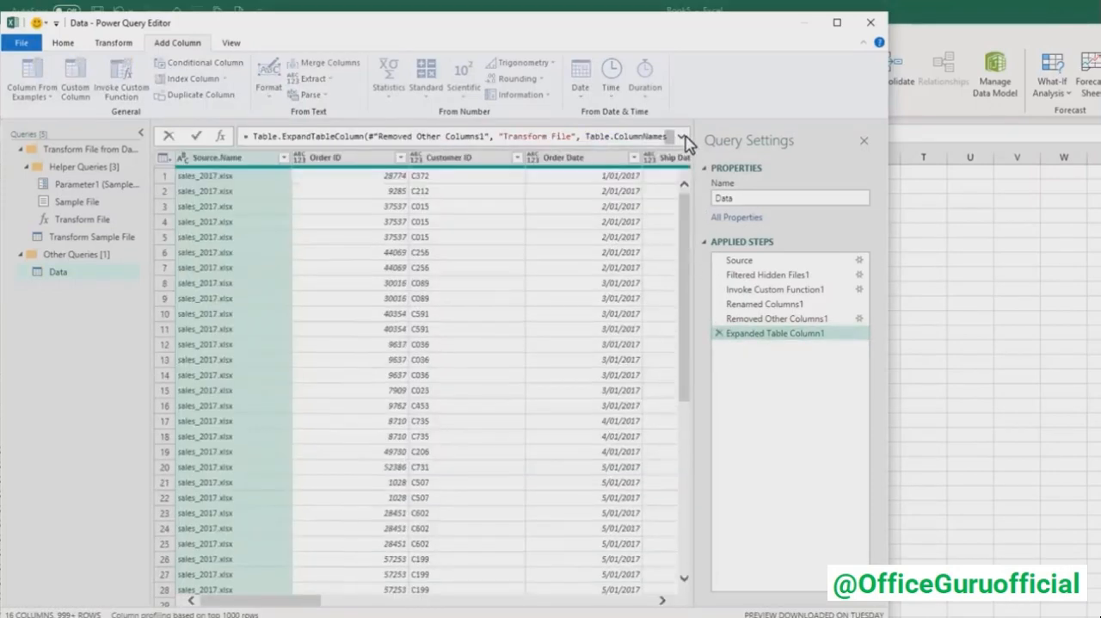
# - Remove the Source.Name column from the Data query
pyautogui.click(247, 166)
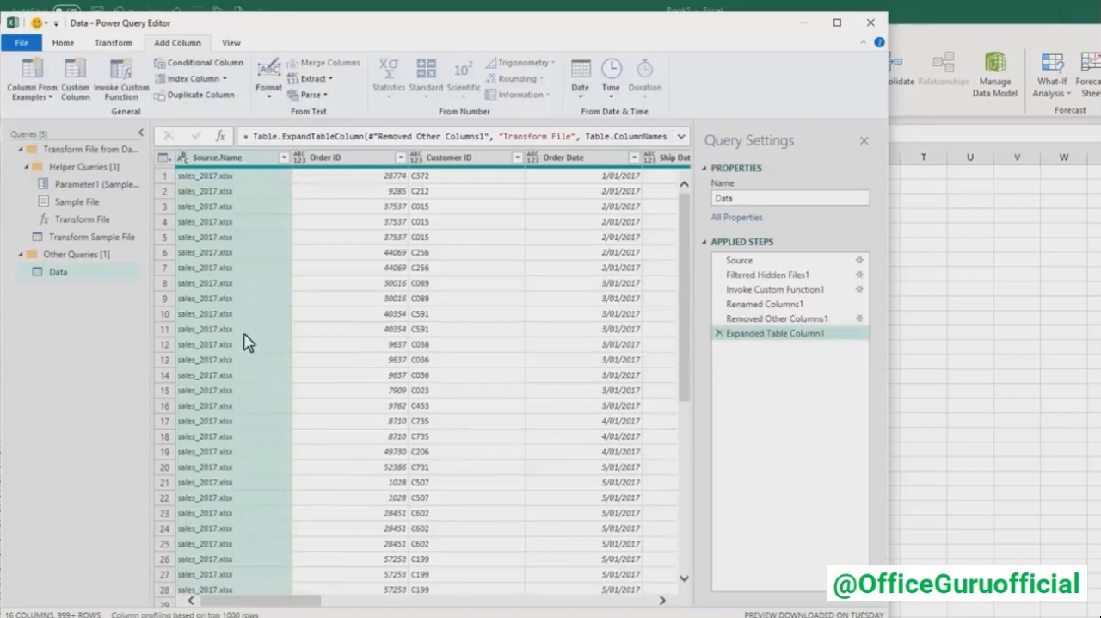
pyautogui.click(247, 162)
pyautogui.press('Delete')
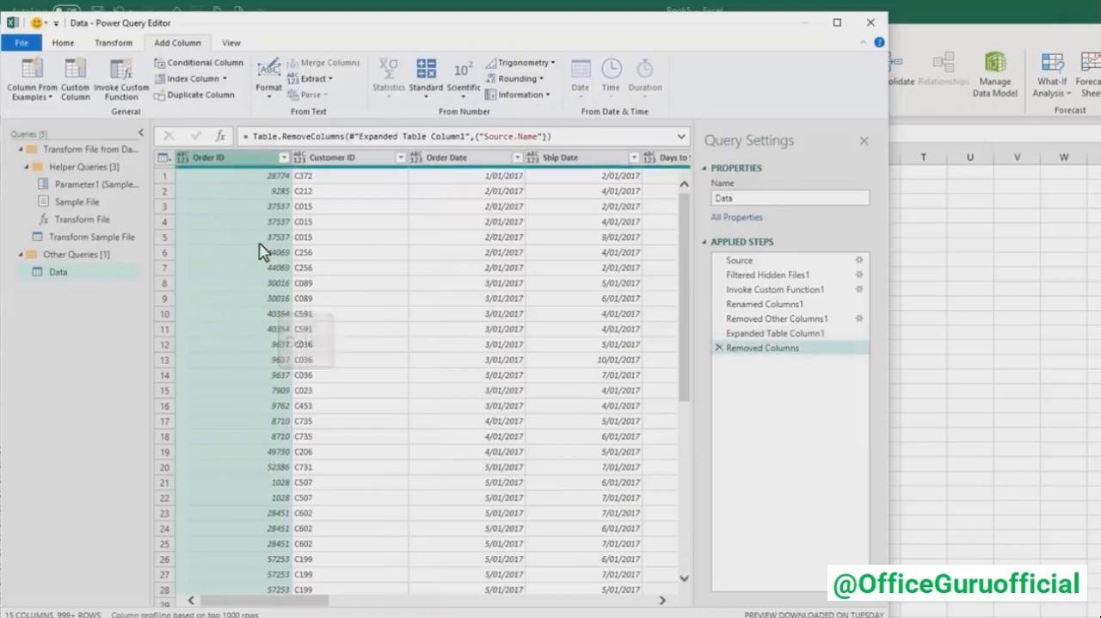
# - Select all columns of the Data query and detect their data types automatically
pyautogui.click(141, 132)
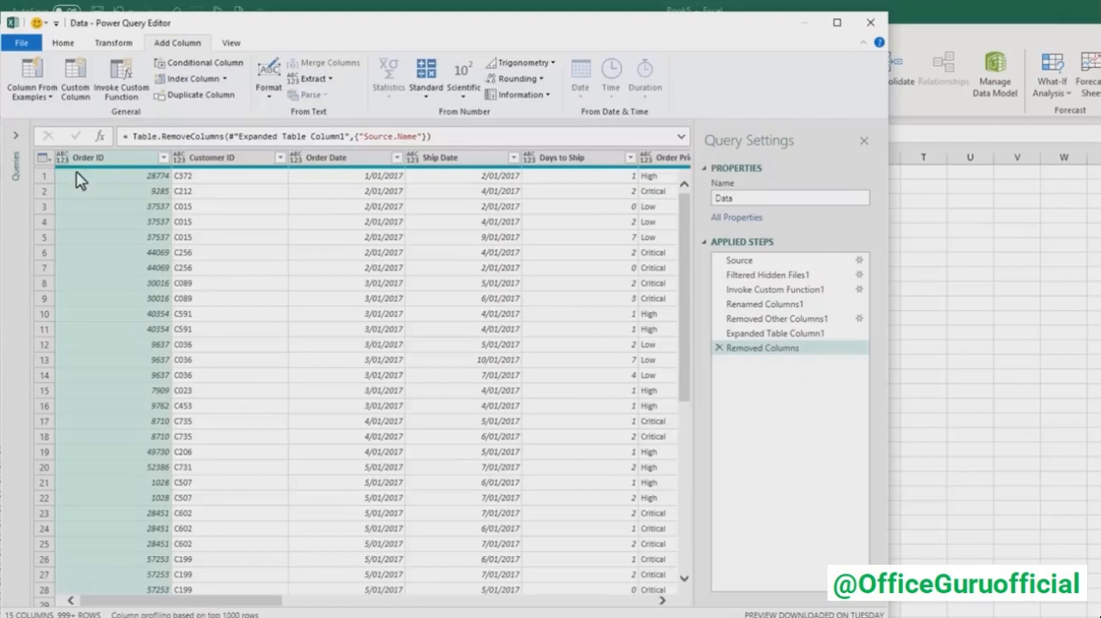
pyautogui.press('shift')
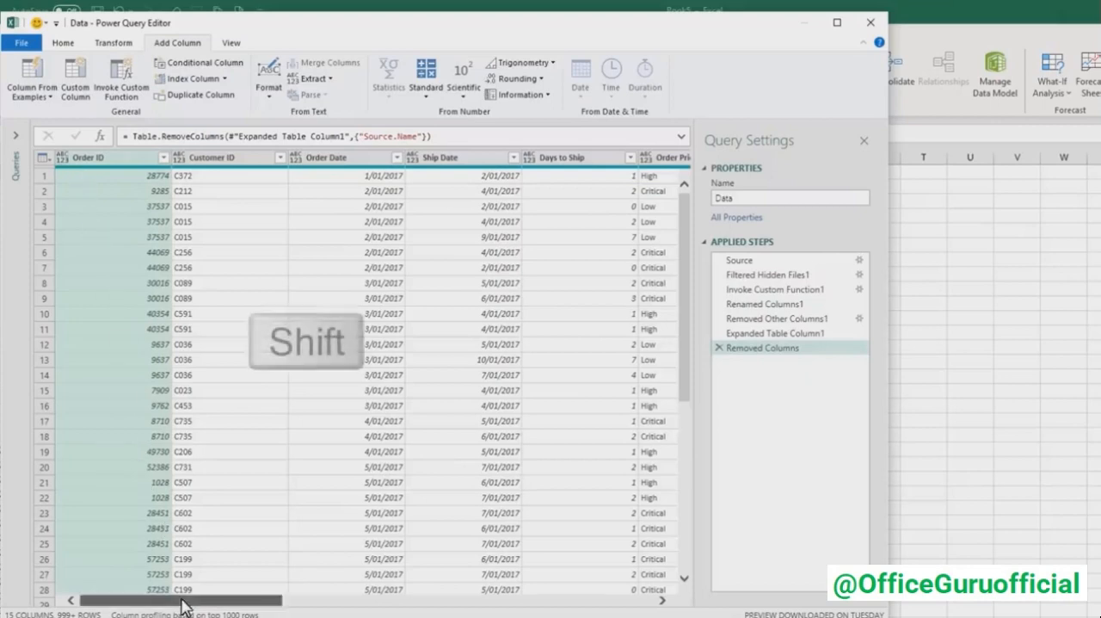
pyautogui.moveTo(184, 600); pyautogui.dragTo(141, 598)
pyautogui.keyDown('shift'); pyautogui.click(613, 157); pyautogui.keyUp('shift')
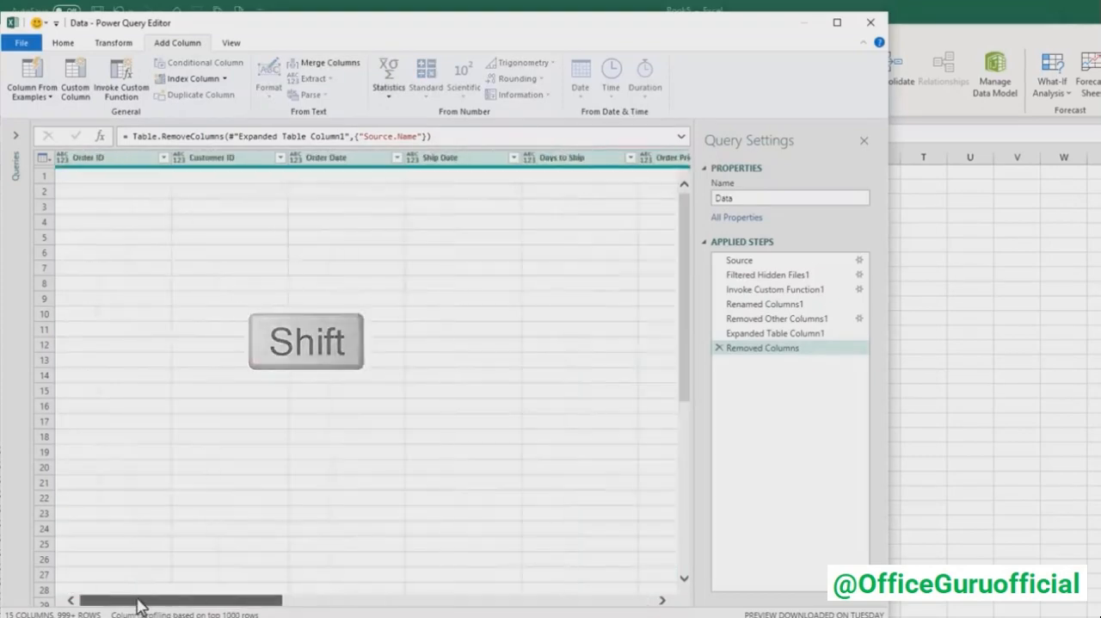
pyautogui.click(112, 43)
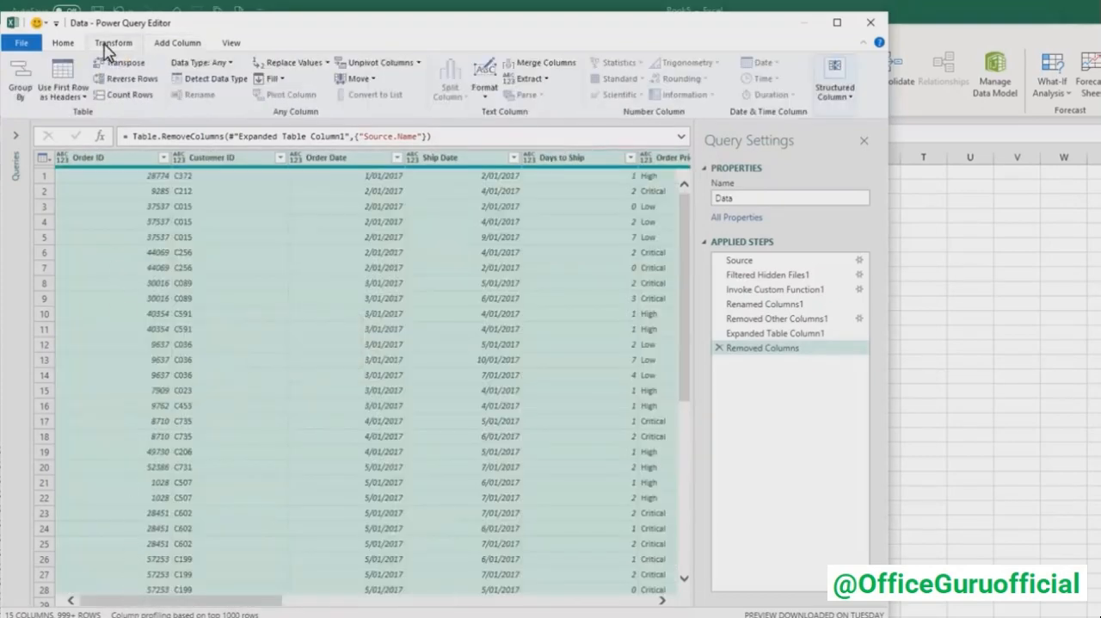
pyautogui.click(232, 78)
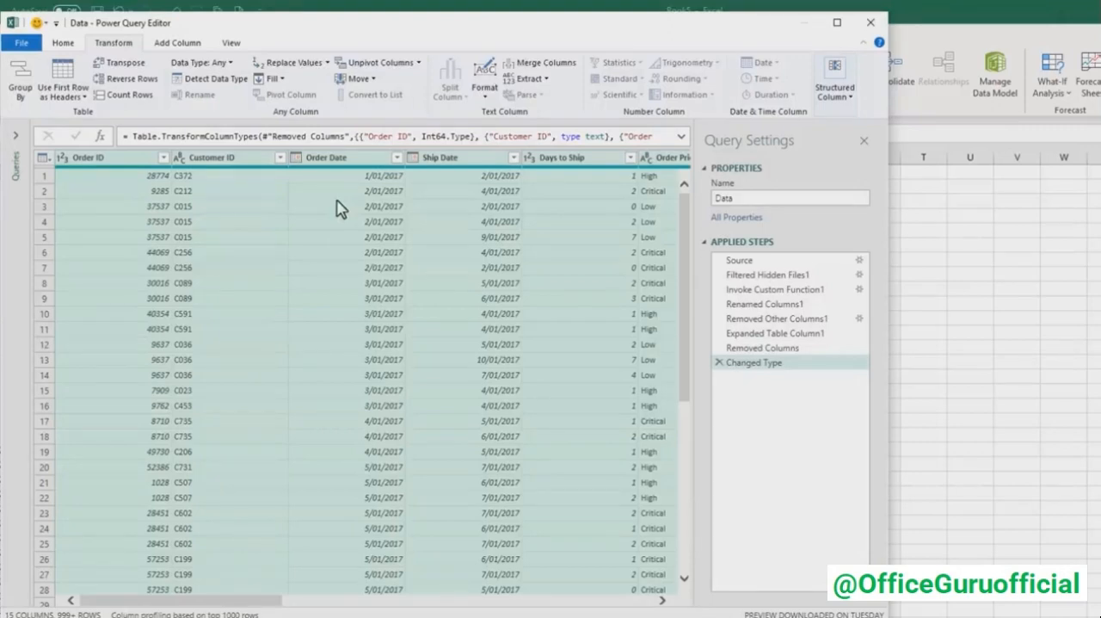
# - Check the data types assigned to the Order ID, Customer ID and Order Date columns
pyautogui.click(69, 162)
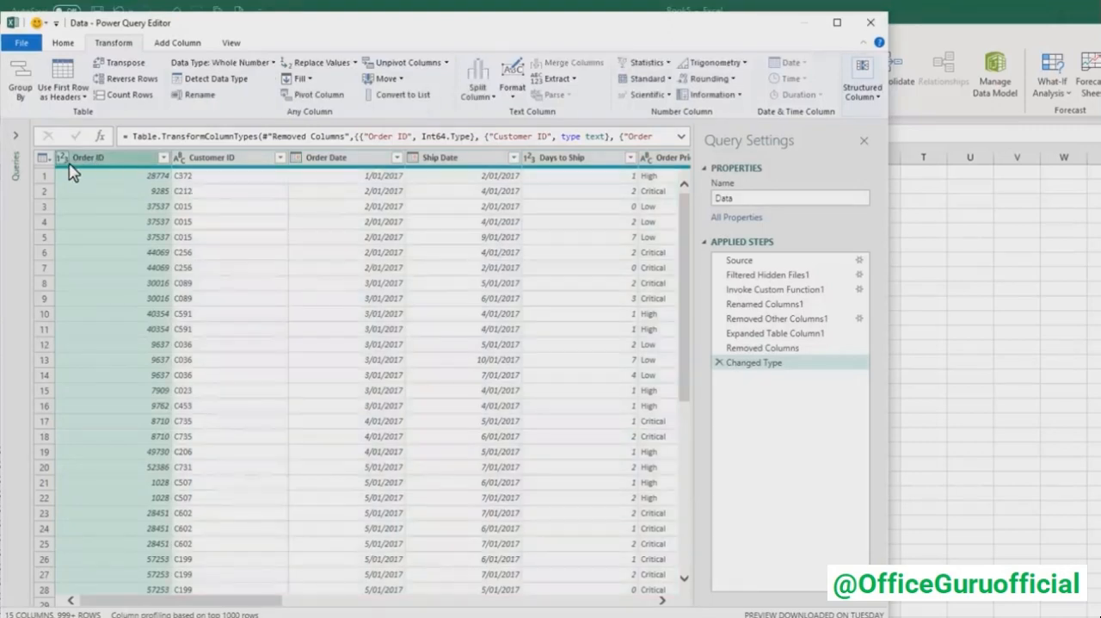
pyautogui.click(185, 159)
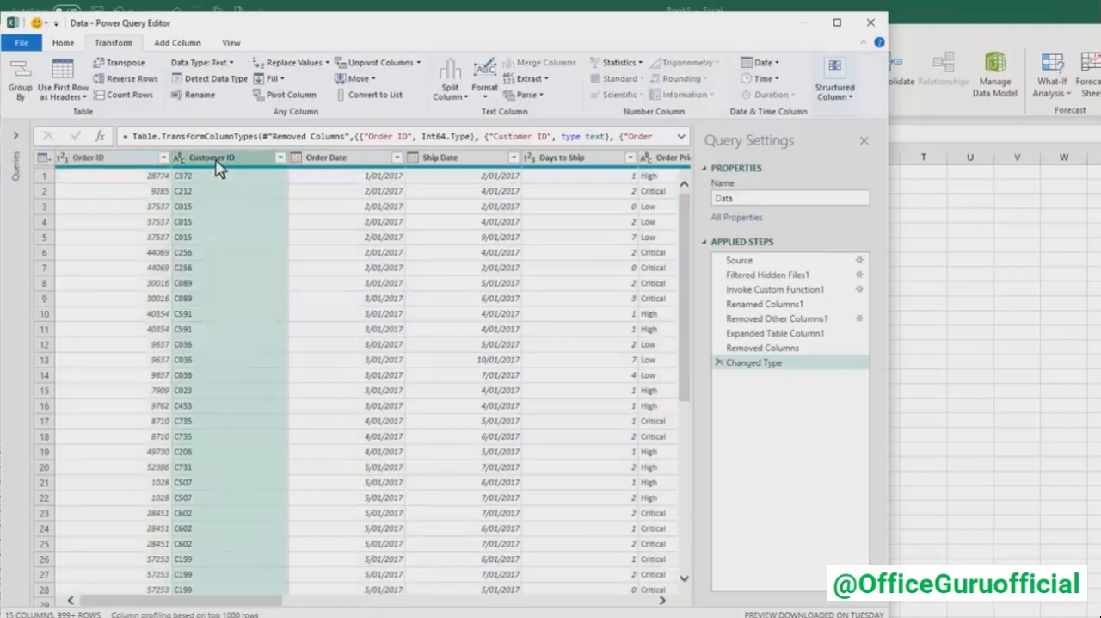
pyautogui.click(332, 162)
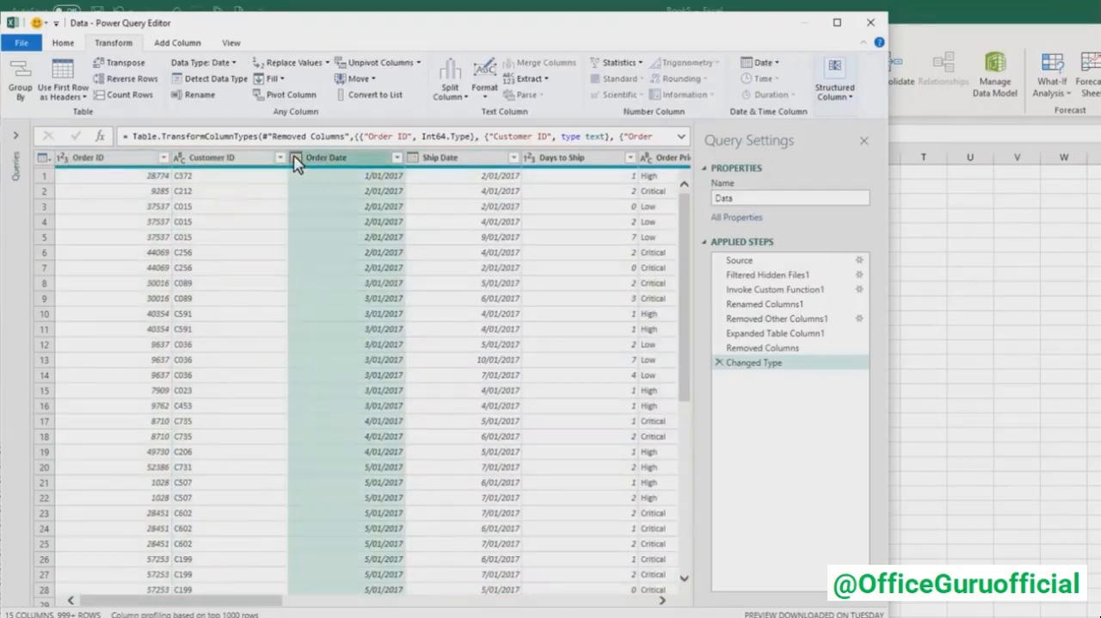
pyautogui.click(295, 160)
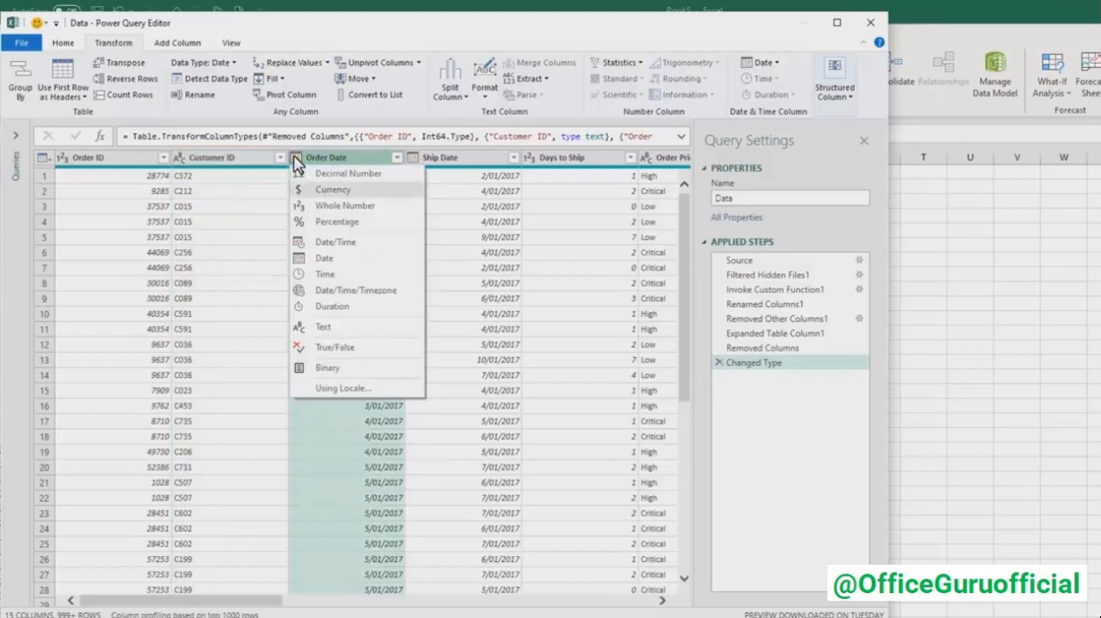
pyautogui.click(377, 163)
# - Change the Discount Percent column's data type to Percentage, replacing the current type conversion
pyautogui.moveTo(231, 599); pyautogui.dragTo(481, 608)
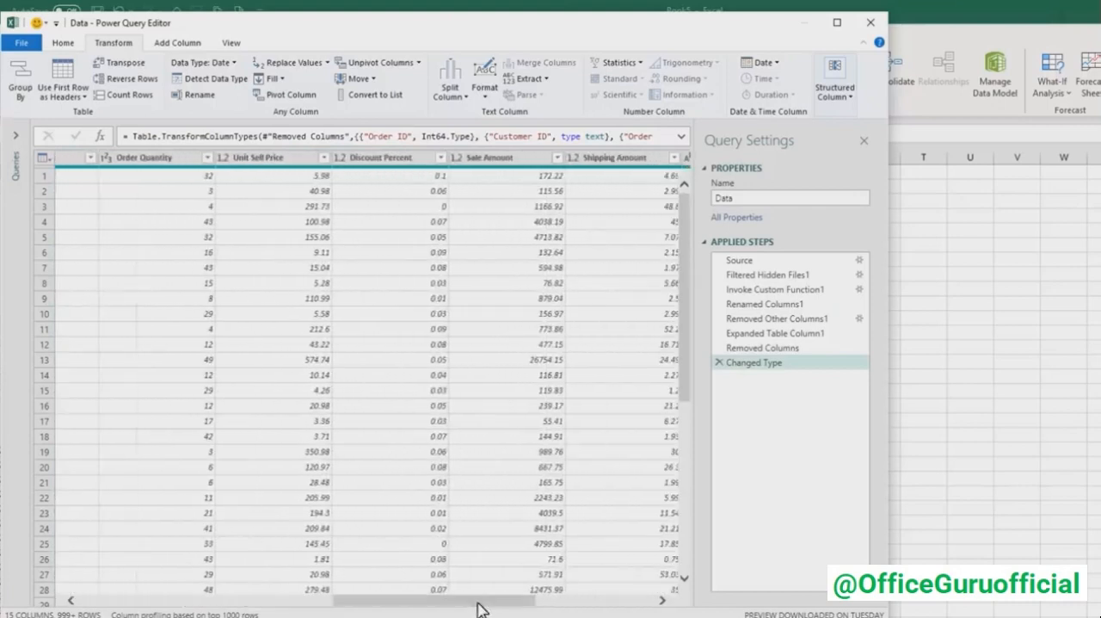
pyautogui.click(341, 158)
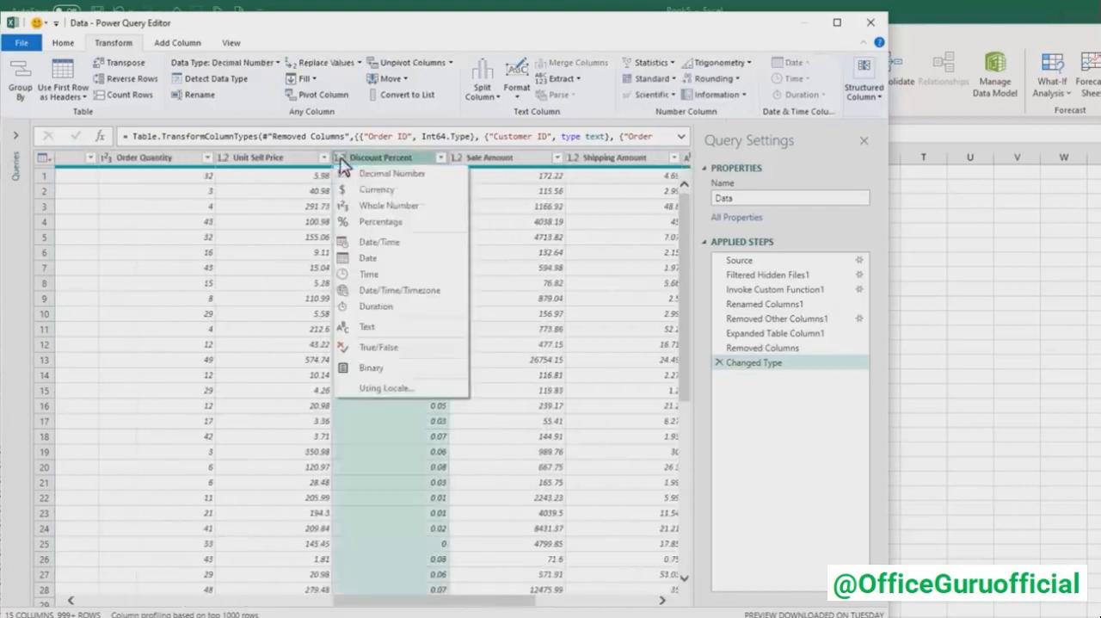
pyautogui.click(410, 224)
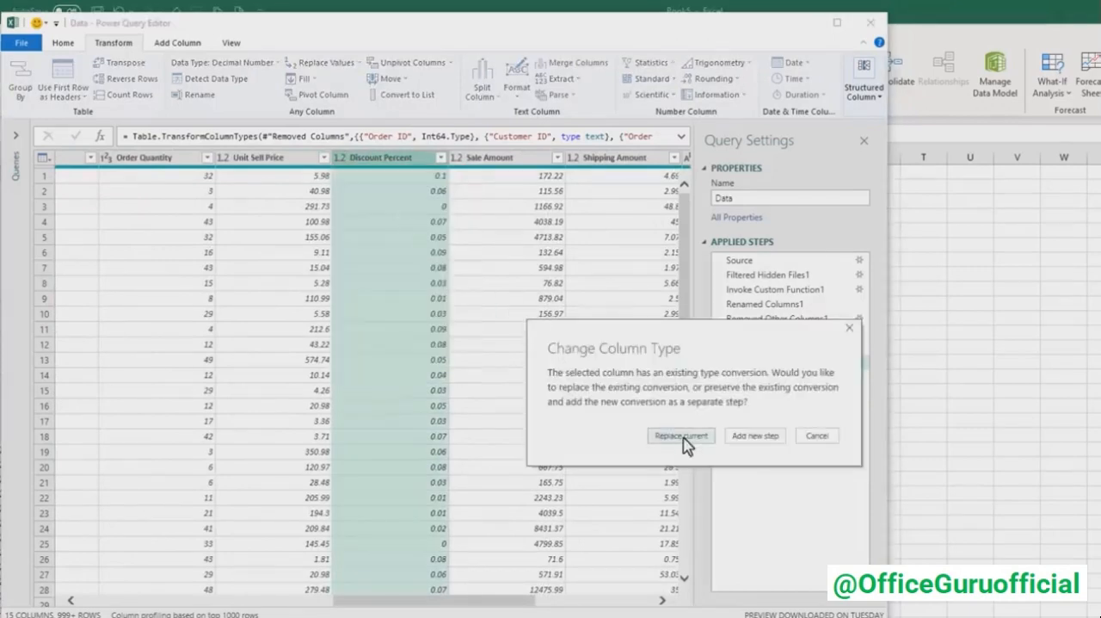
pyautogui.click(681, 436)
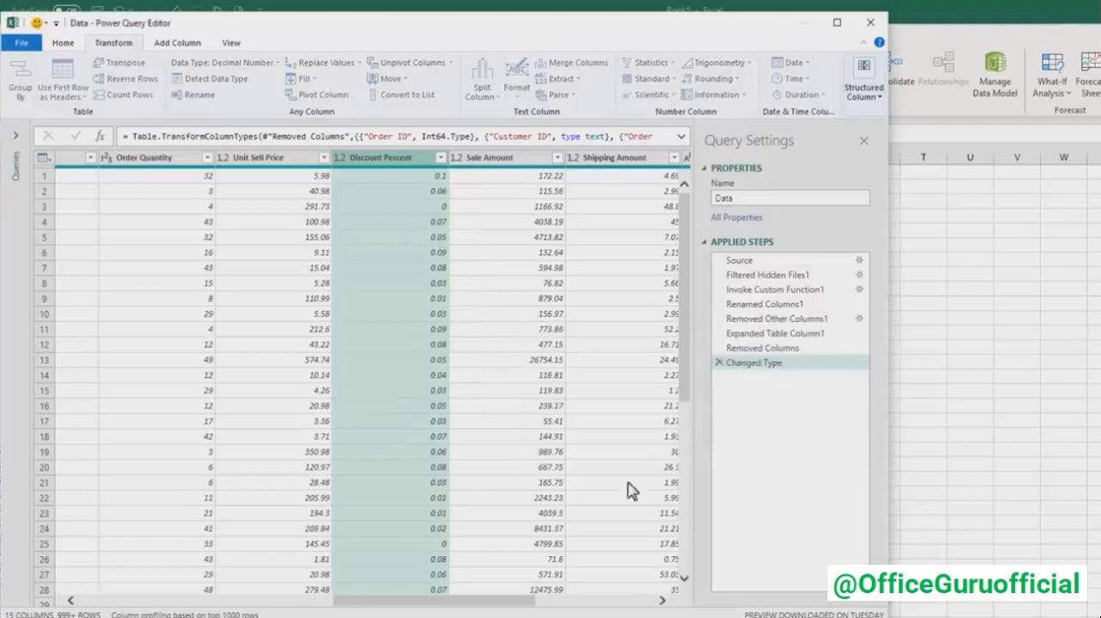
pyautogui.moveTo(486, 608); pyautogui.dragTo(93, 600)
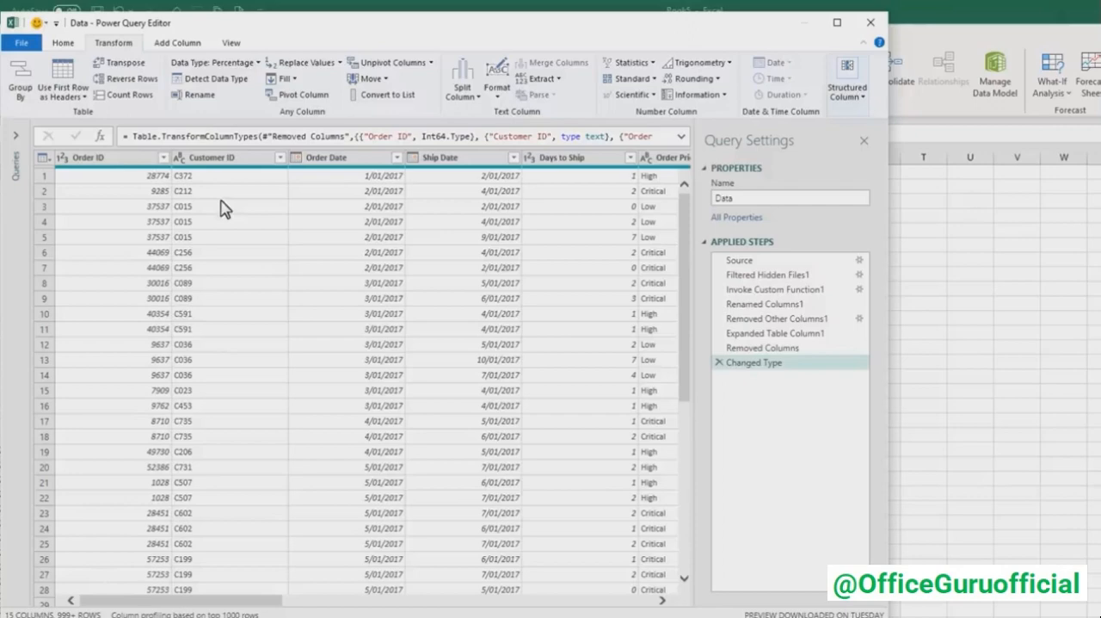
# - Review the Transform Sample File query's applied steps and return to the Data query
pyautogui.click(16, 135)
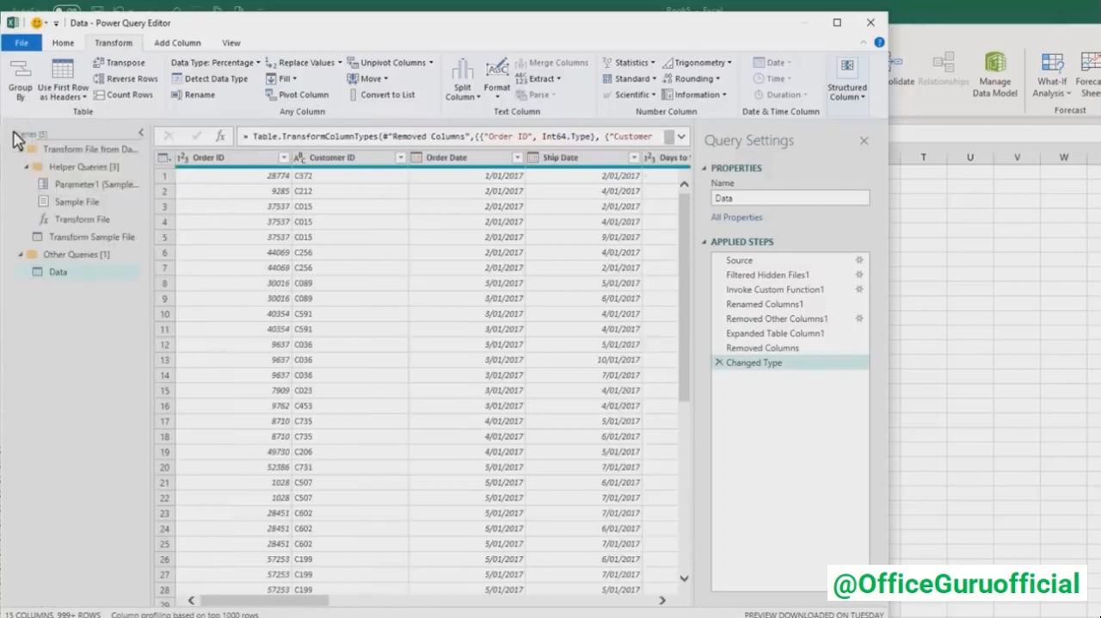
pyautogui.click(60, 239)
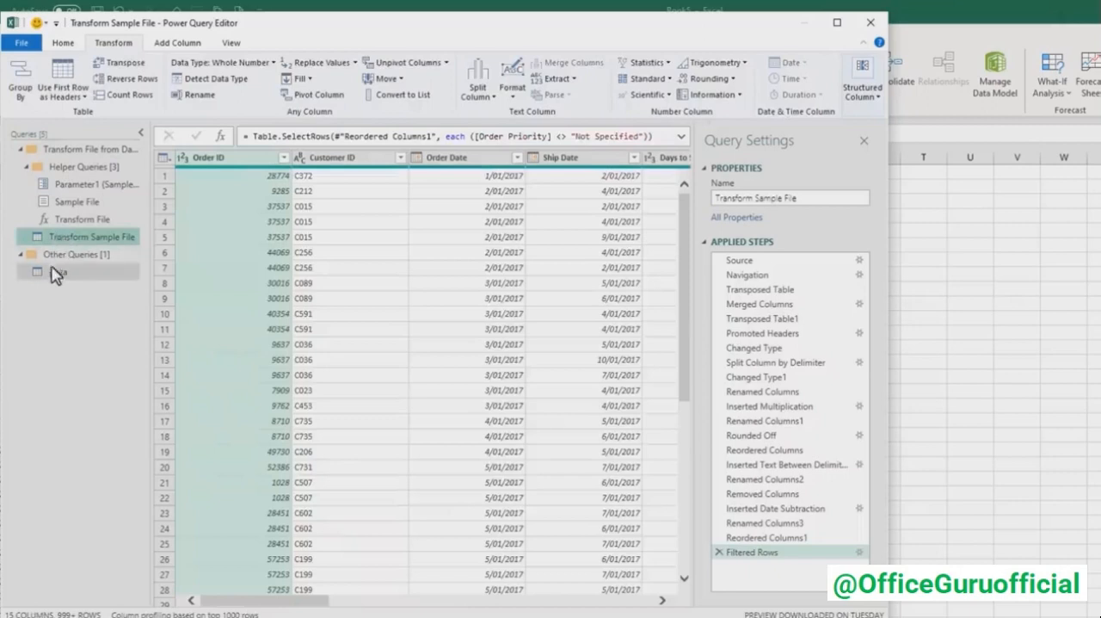
pyautogui.click(56, 272)
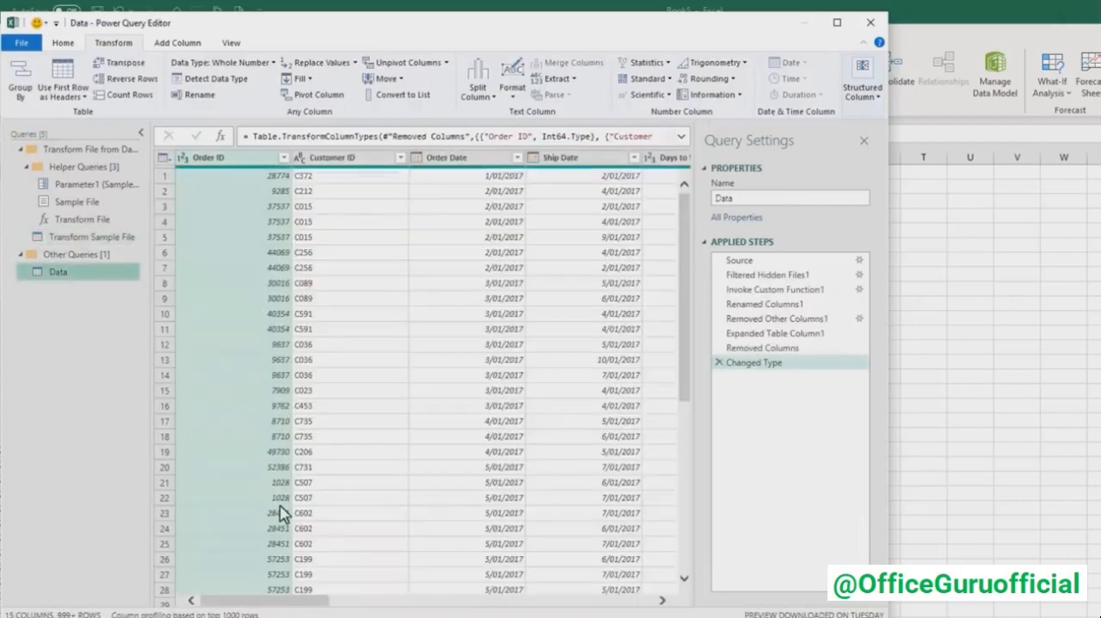
# - Close the editor and load the Data query as a PivotTable Report on a new worksheet, without adding it to the Data Model
pyautogui.click(74, 42)
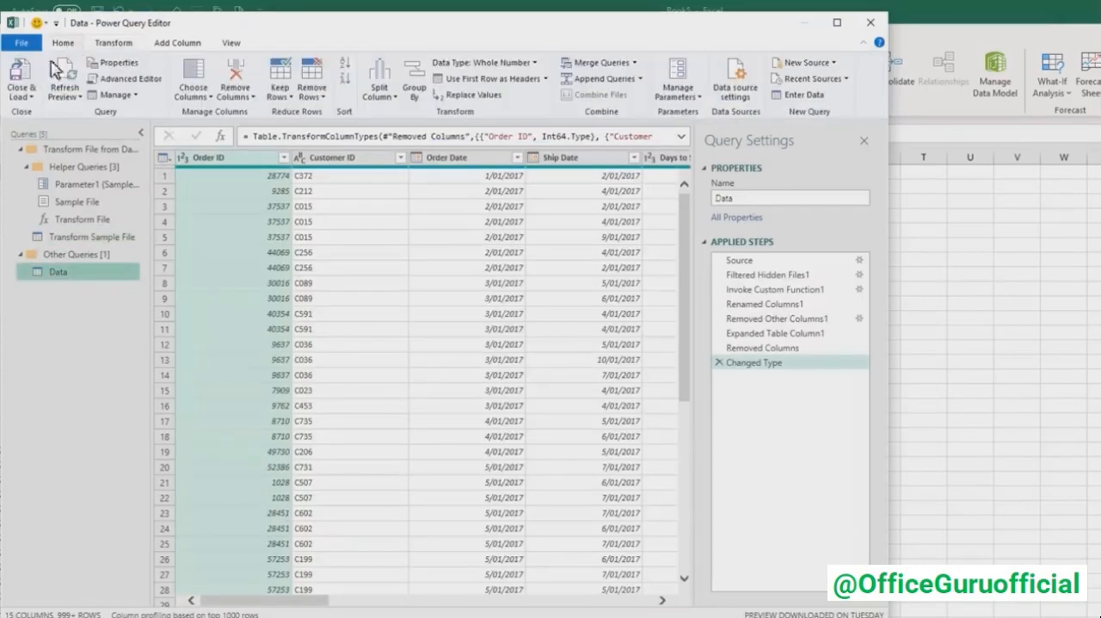
pyautogui.click(21, 94)
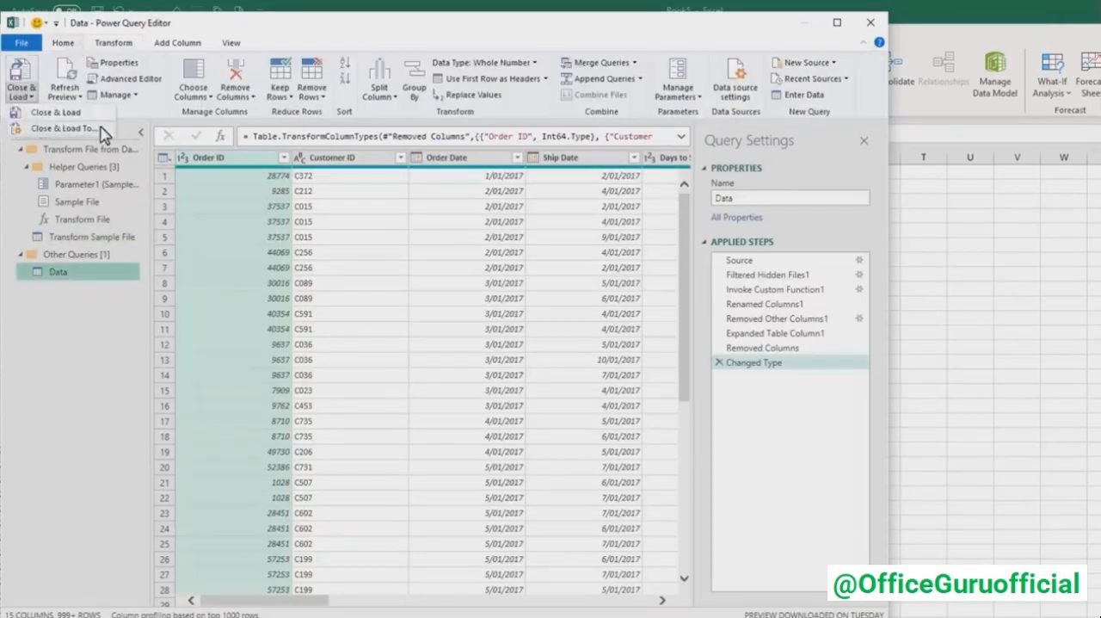
pyautogui.click(100, 128)
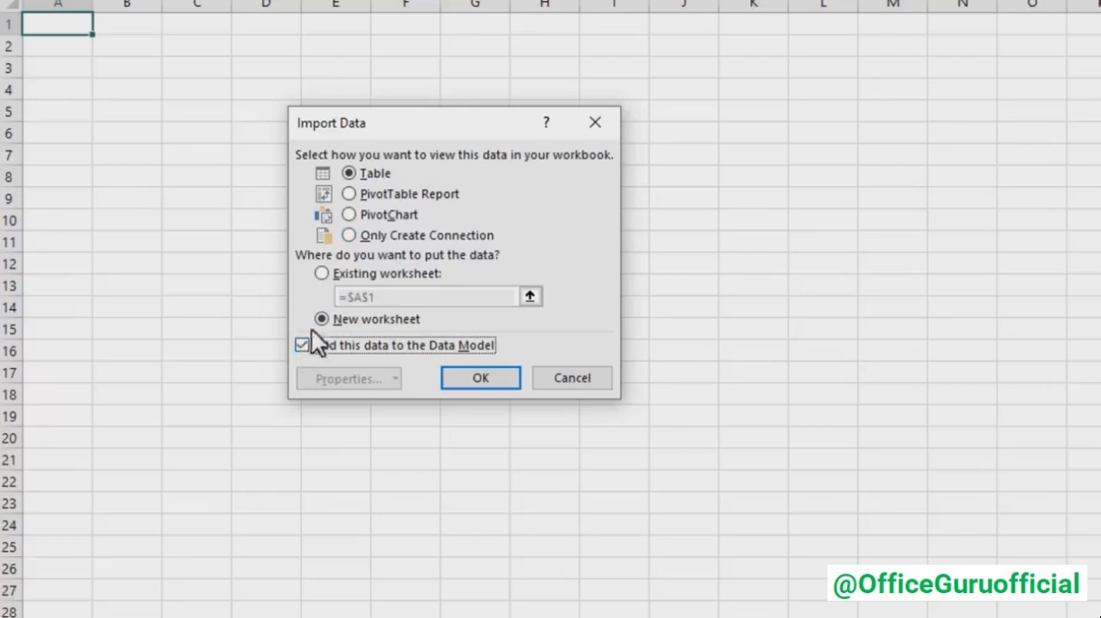
pyautogui.click(349, 237)
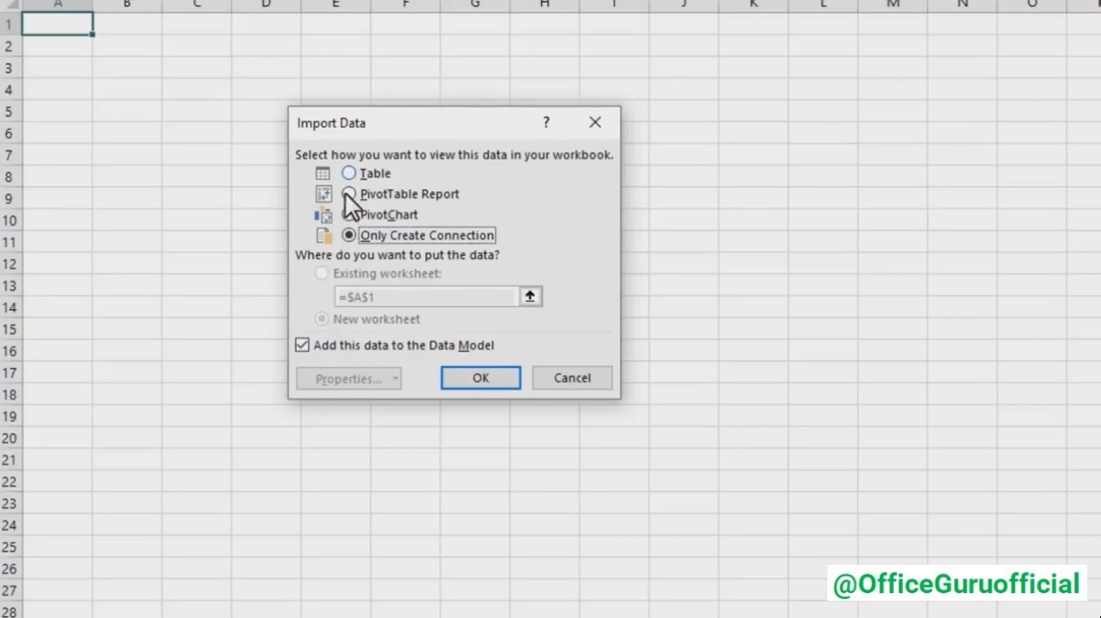
pyautogui.click(347, 194)
pyautogui.click(301, 345)
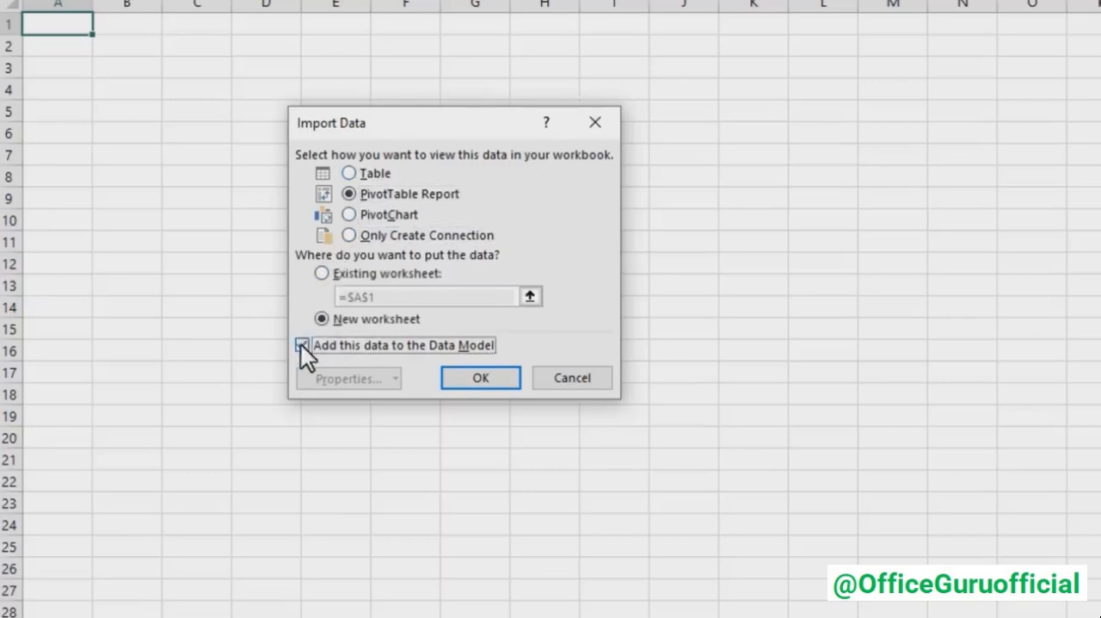
pyautogui.click(472, 379)
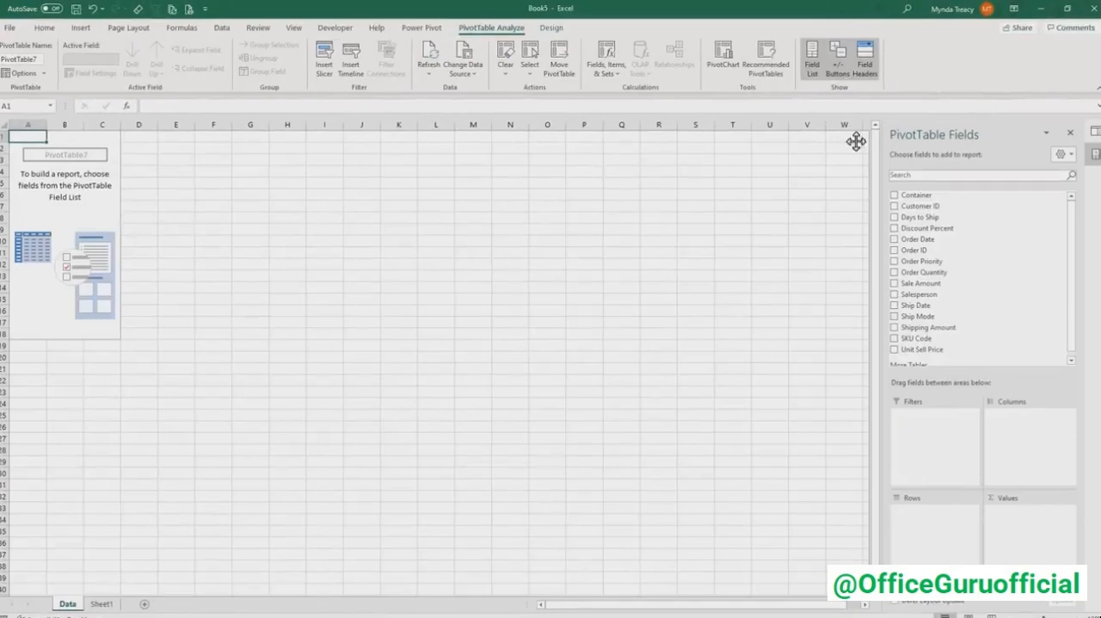
# - Undock and enlarge the PivotTable field list, then place Order Priority in Columns and Order Date in Rows
pyautogui.moveTo(977, 130); pyautogui.dragTo(386, 121)
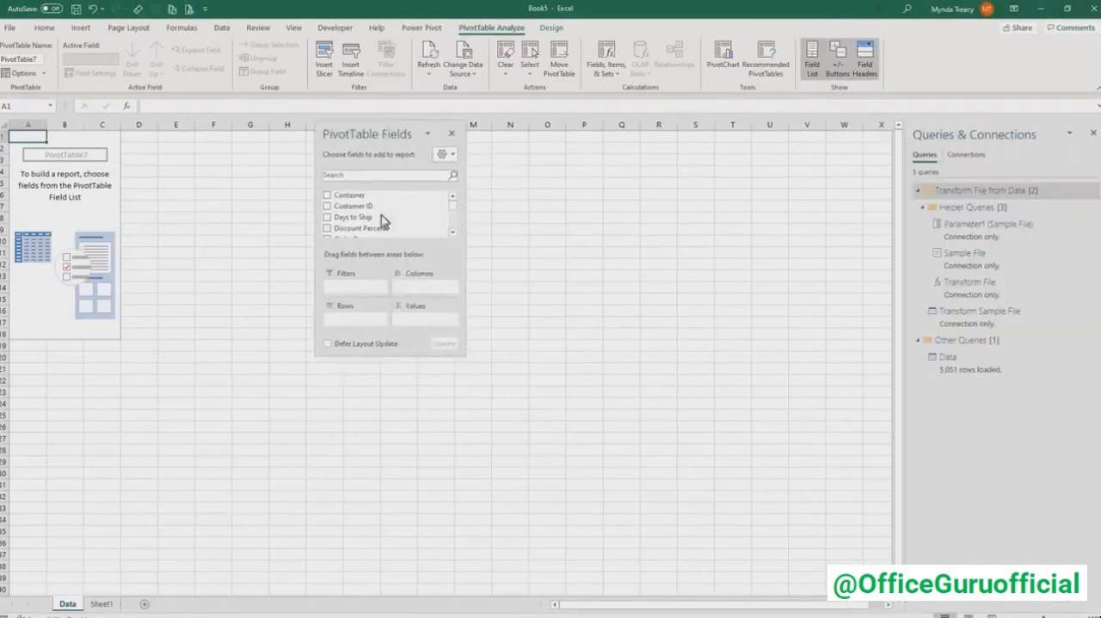
pyautogui.moveTo(372, 357); pyautogui.dragTo(372, 477)
pyautogui.moveTo(503, 548); pyautogui.dragTo(504, 585)
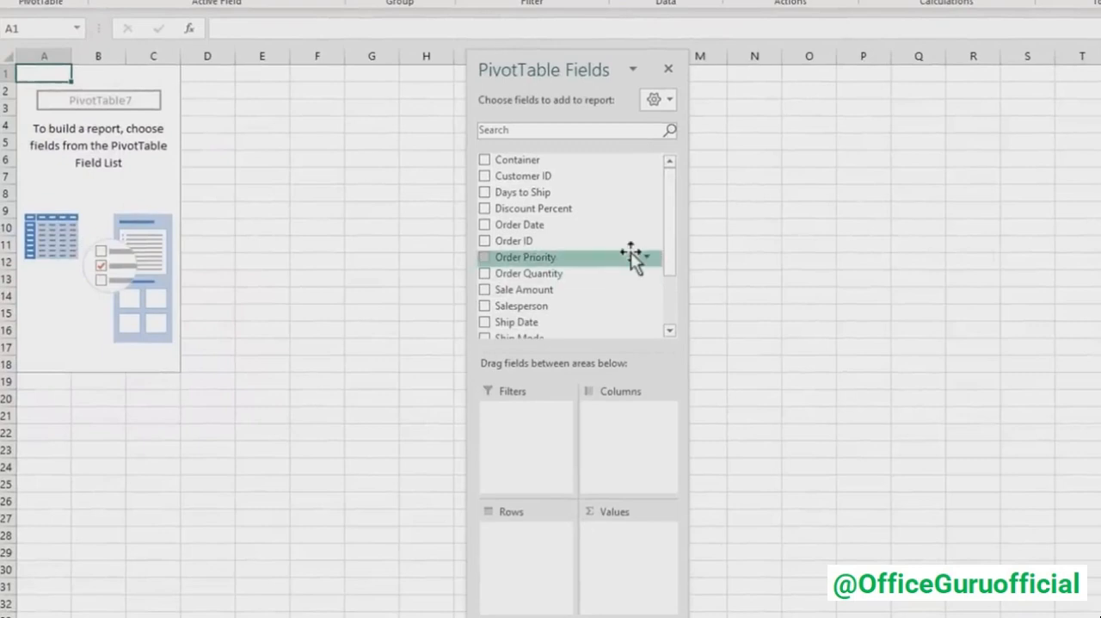
pyautogui.moveTo(632, 254); pyautogui.dragTo(648, 438)
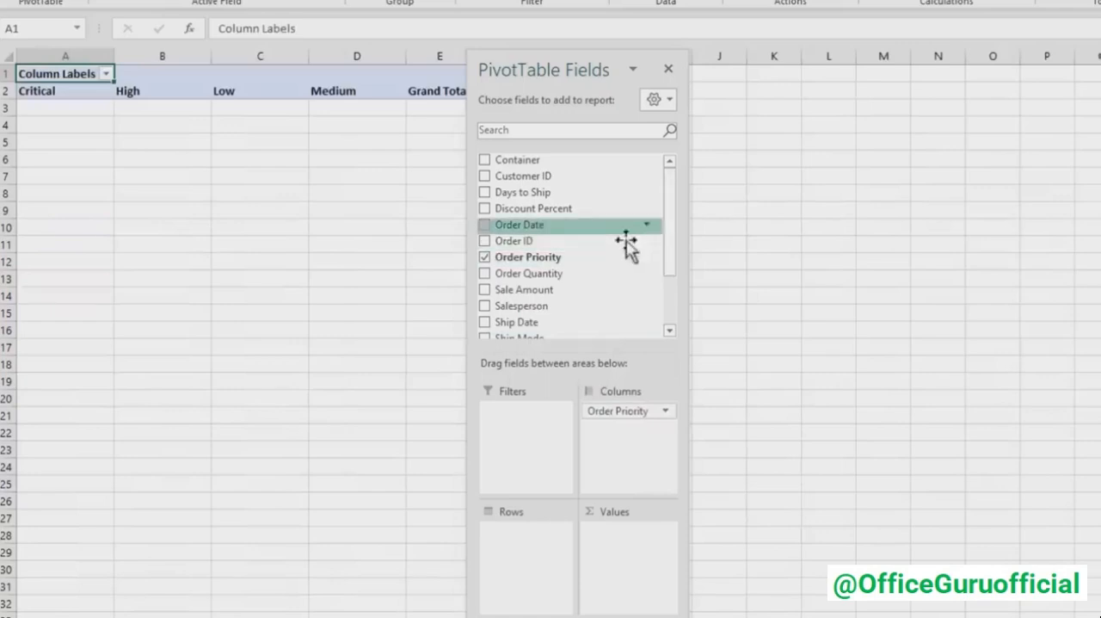
pyautogui.moveTo(626, 244); pyautogui.dragTo(557, 542)
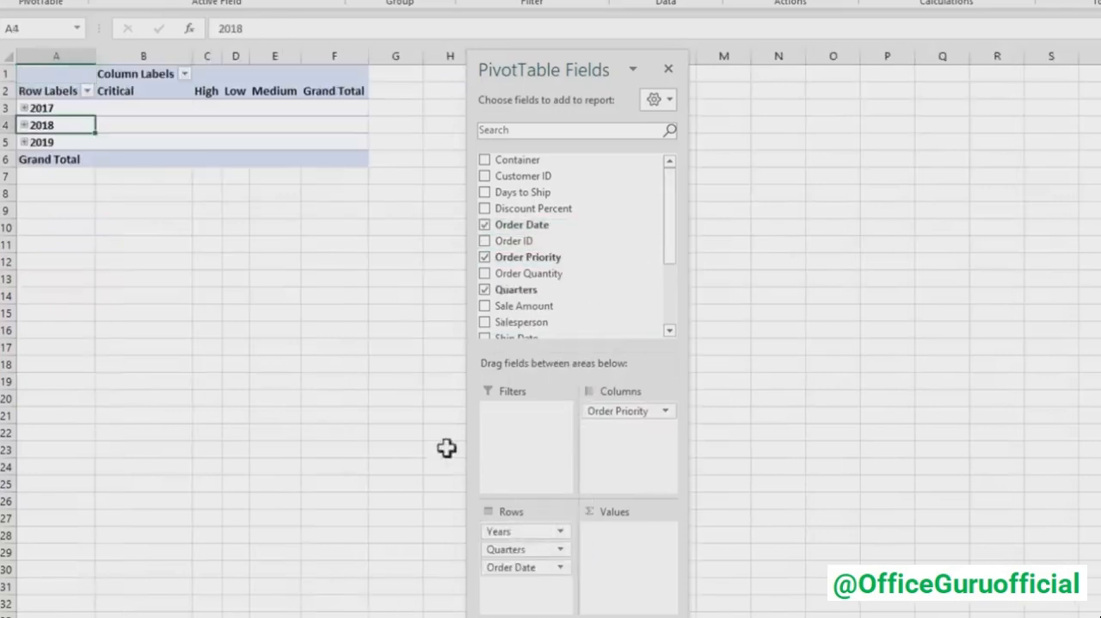
# - Inspect the date grouping settings of the year row labels, leaving them as they are
pyautogui.rightClick(79, 125)
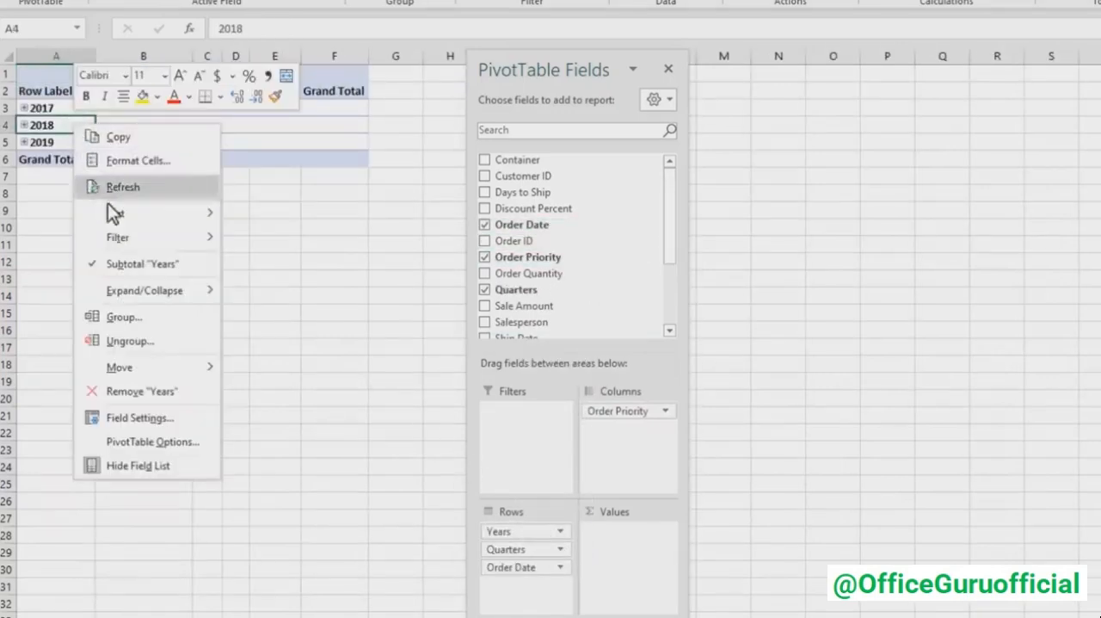
pyautogui.click(159, 318)
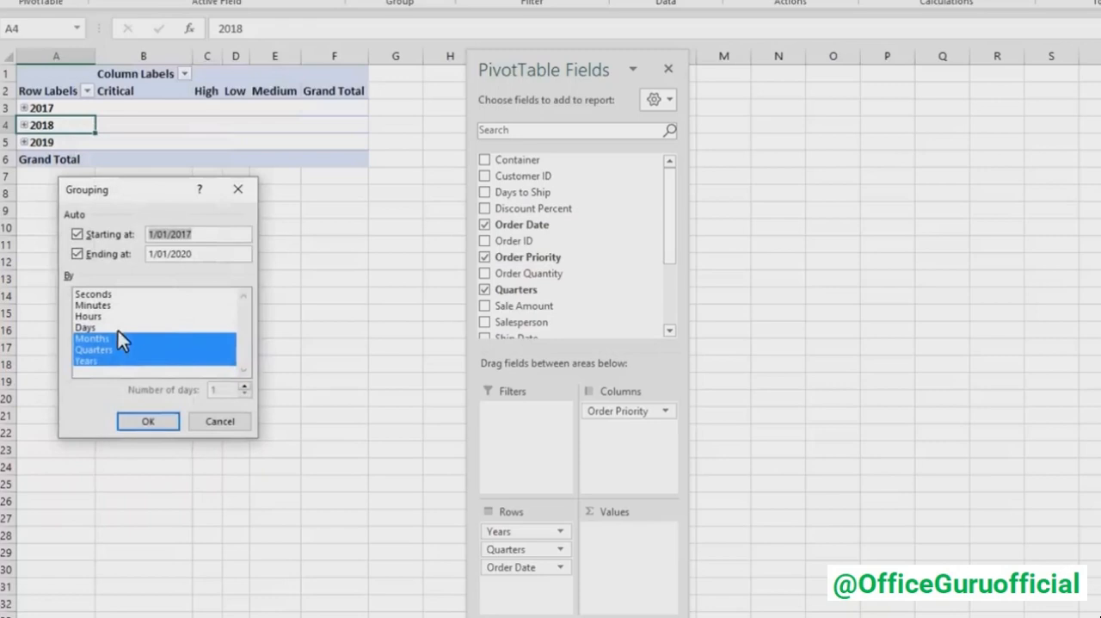
pyautogui.click(220, 415)
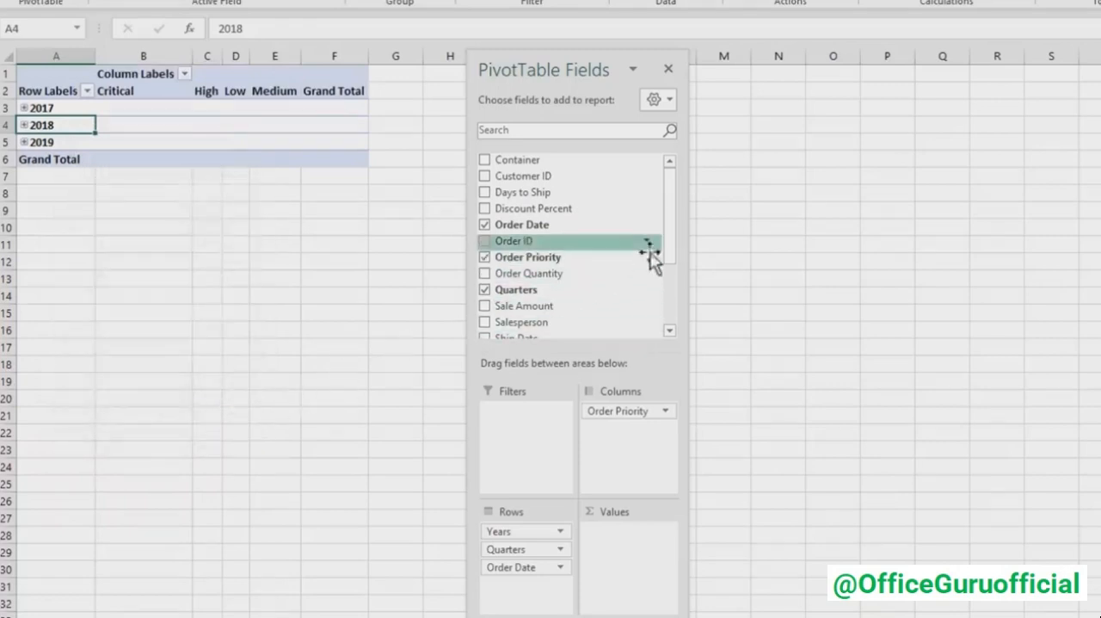
# - Add Sale Amount to the PivotTable's Values and move the field list clear of the report
pyautogui.moveTo(666, 253); pyautogui.dragTo(669, 270)
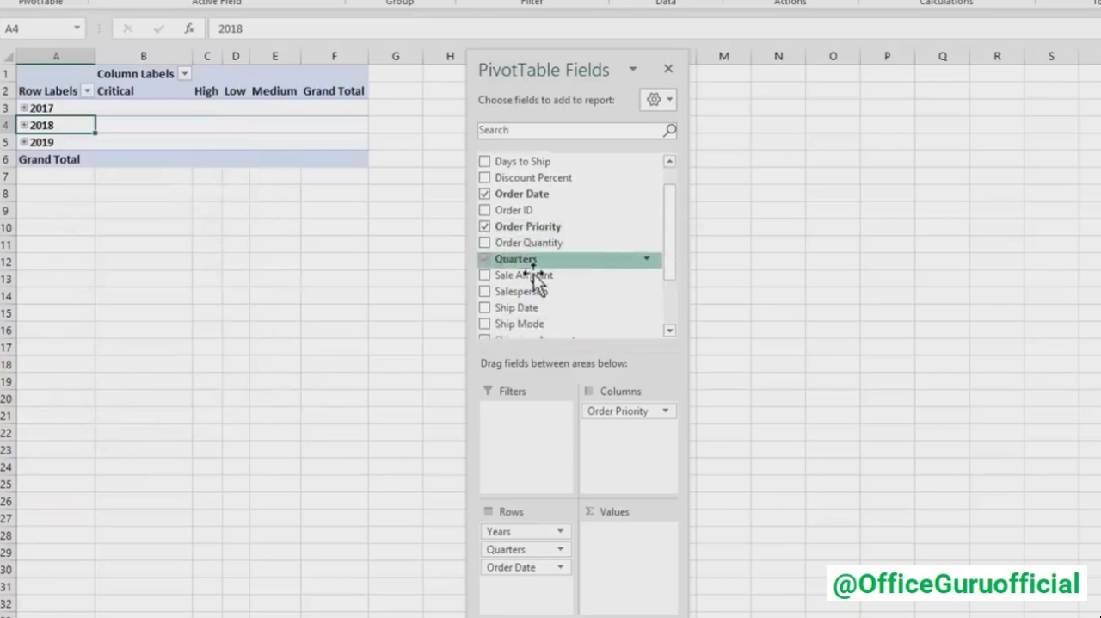
pyautogui.moveTo(534, 274); pyautogui.dragTo(627, 542)
pyautogui.moveTo(580, 73); pyautogui.dragTo(793, 75)
# - Format the Sum of Sale Amount values as Number with a thousands separator and 0 decimal places
pyautogui.rightClick(313, 105)
pyautogui.click(385, 162)
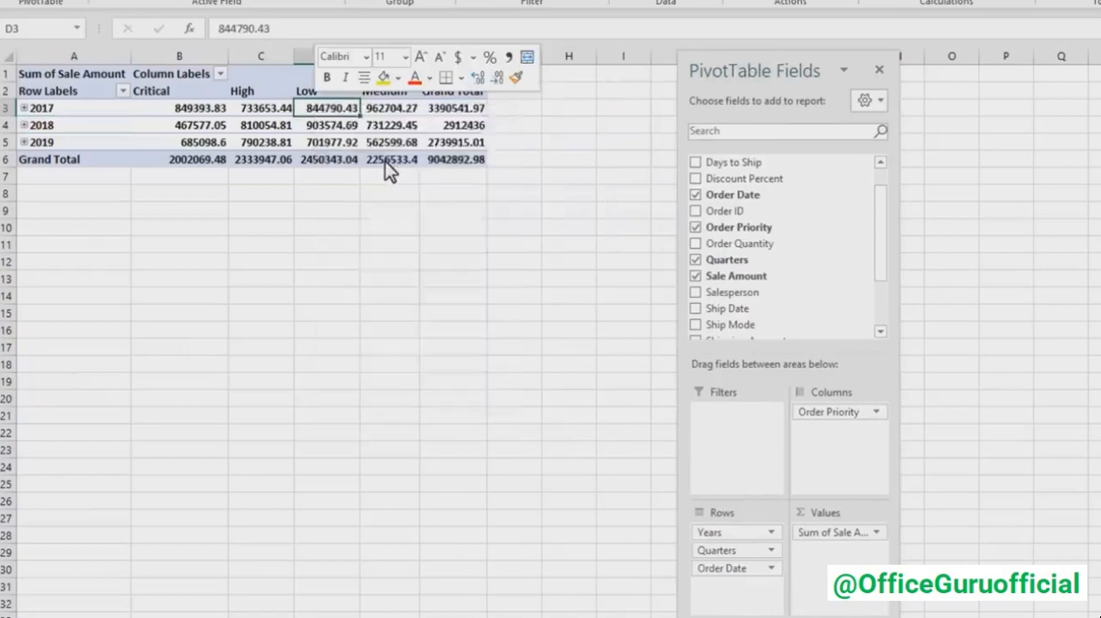
pyautogui.click(213, 34)
pyautogui.click(302, 80)
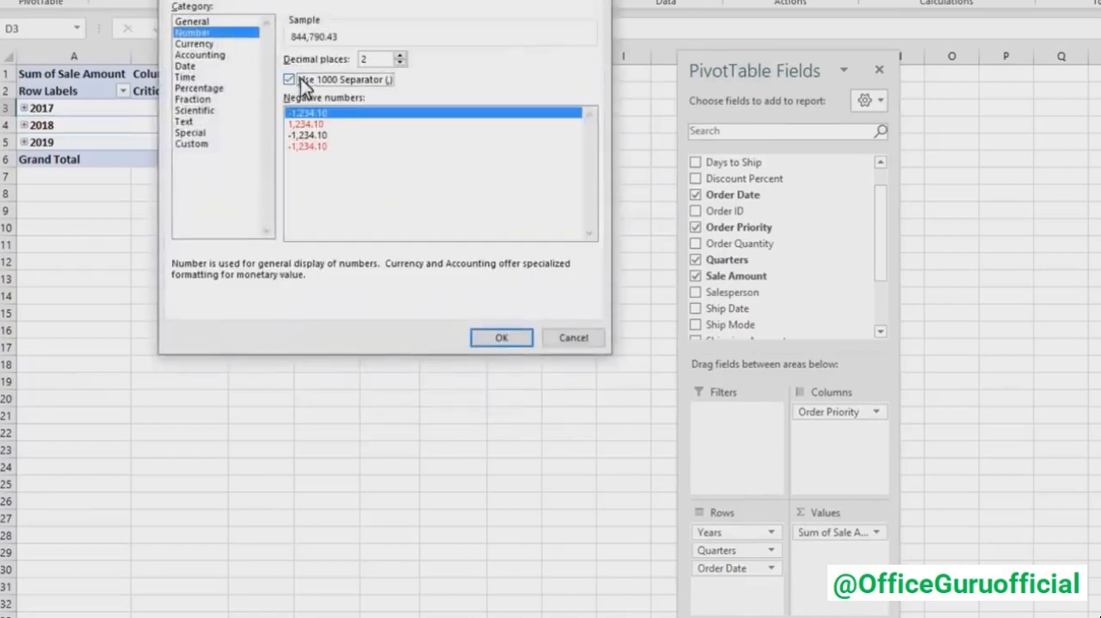
pyautogui.click(398, 63)
pyautogui.click(397, 63)
pyautogui.click(491, 337)
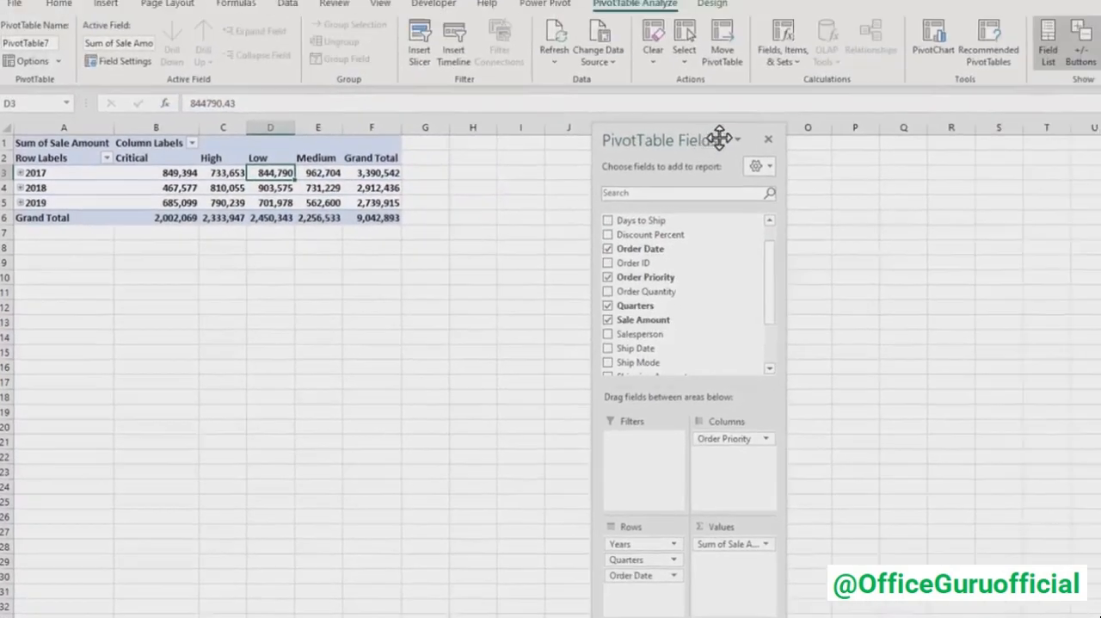
# - Insert a Line PivotChart from the PivotTable and position it just below the report
pyautogui.moveTo(824, 68); pyautogui.dragTo(1035, 188)
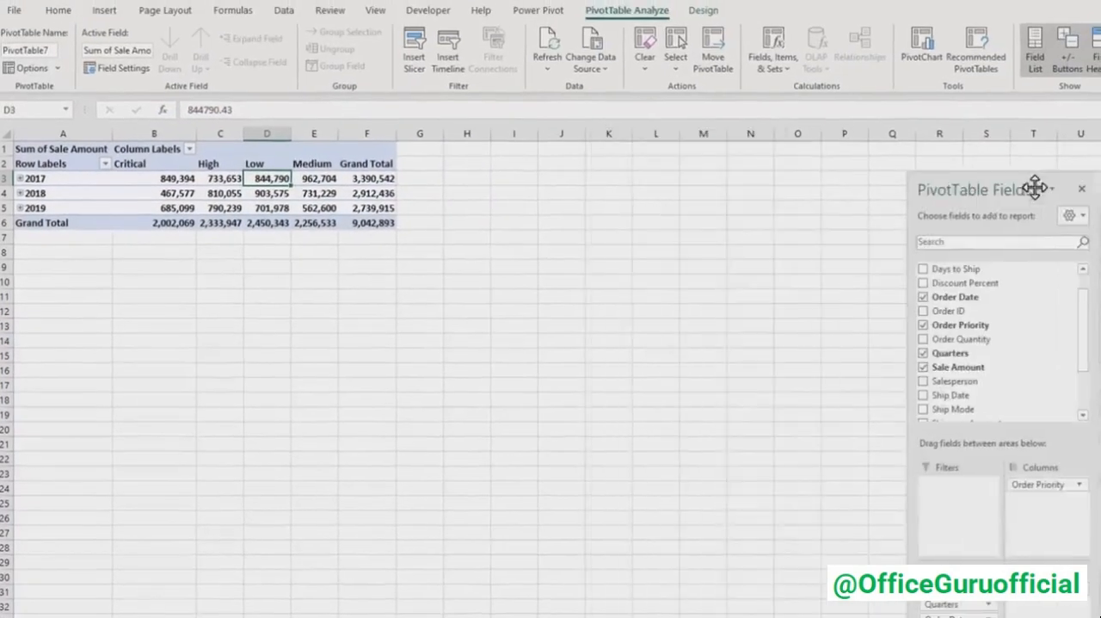
pyautogui.click(922, 47)
pyautogui.click(515, 263)
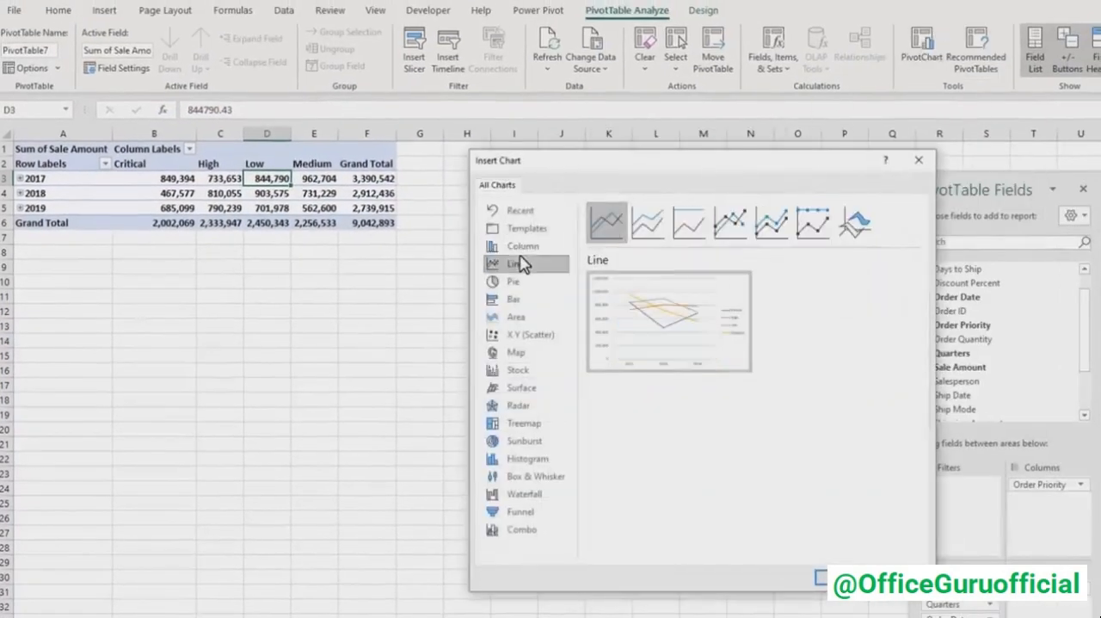
pyautogui.click(826, 577)
pyautogui.moveTo(652, 344); pyautogui.dragTo(315, 264)
# - Hide all field buttons on the PivotChart and place its legend at the top
pyautogui.rightClick(118, 266)
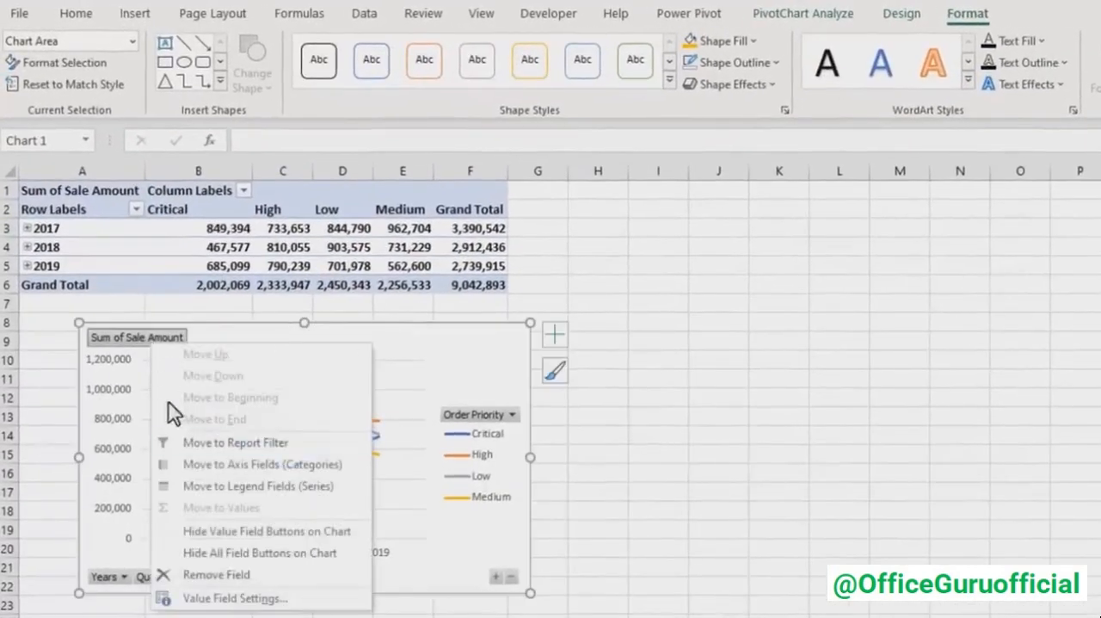
pyautogui.click(215, 553)
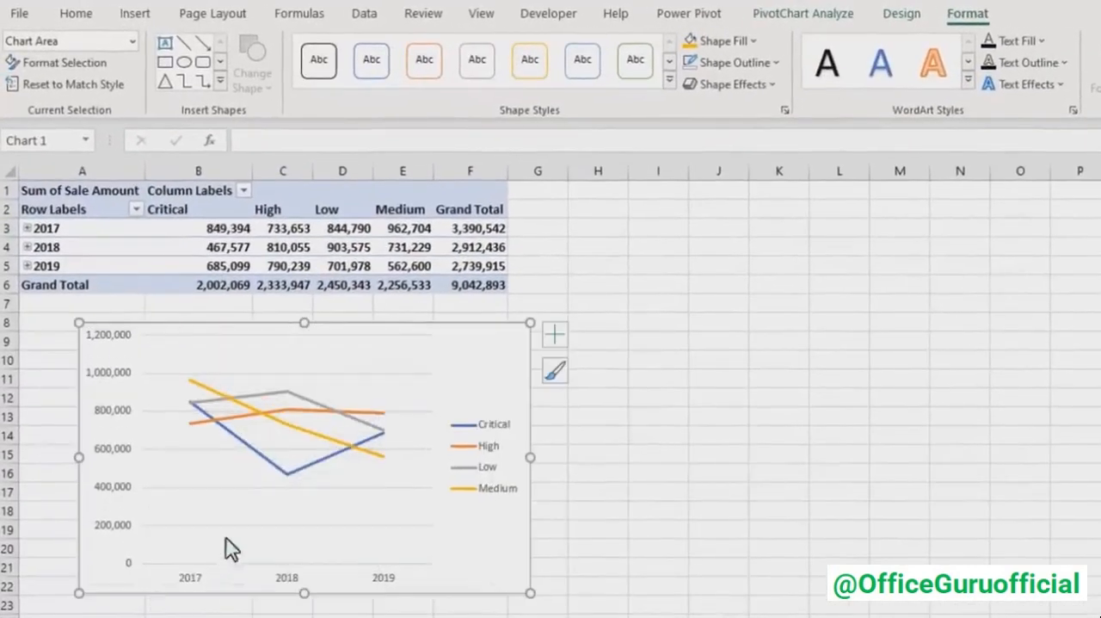
pyautogui.click(555, 335)
pyautogui.click(715, 489)
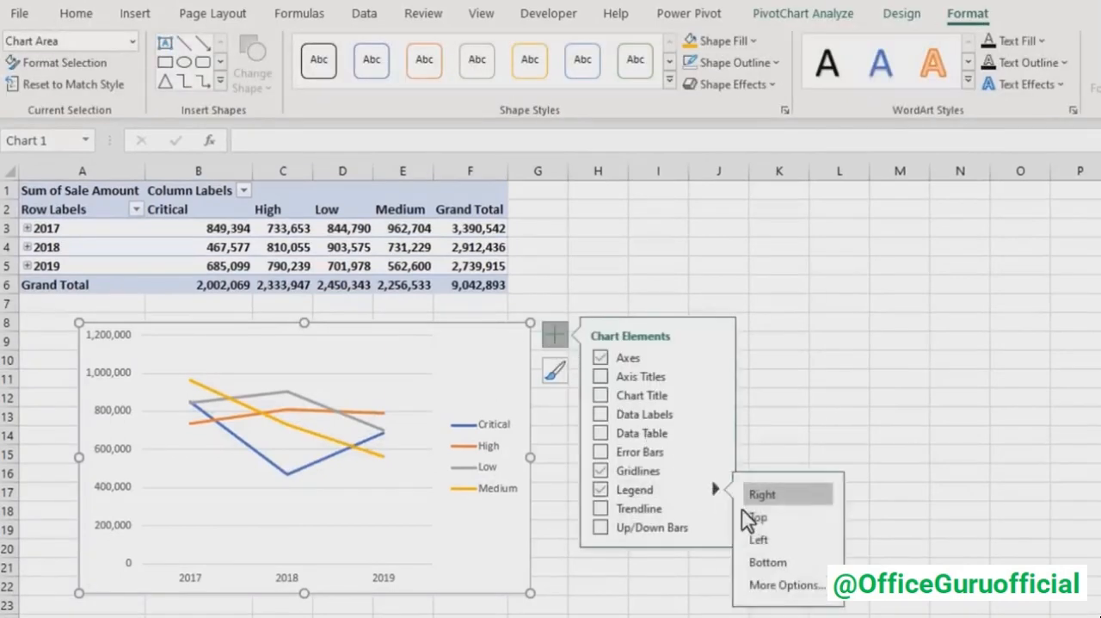
pyautogui.click(755, 516)
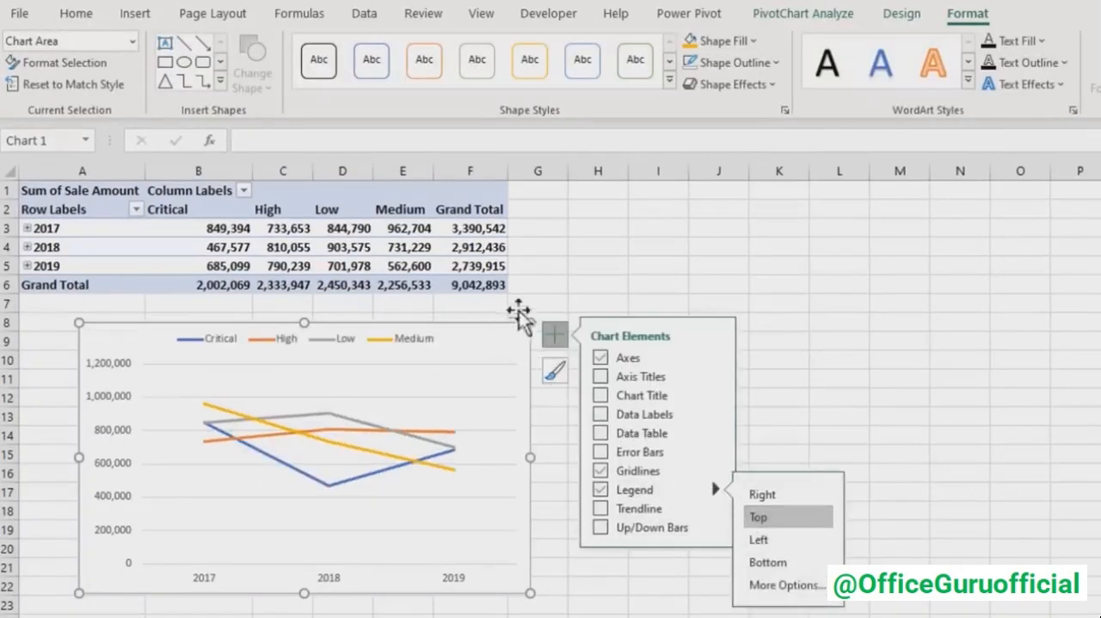
pyautogui.click(559, 283)
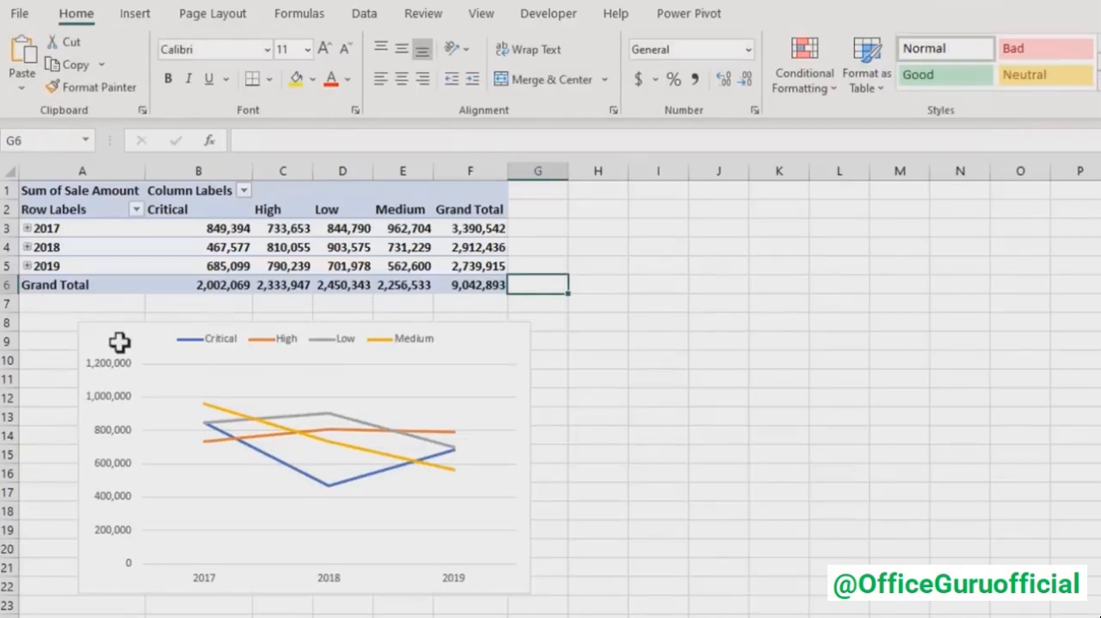
pyautogui.click(98, 268)
pyautogui.click(270, 422)
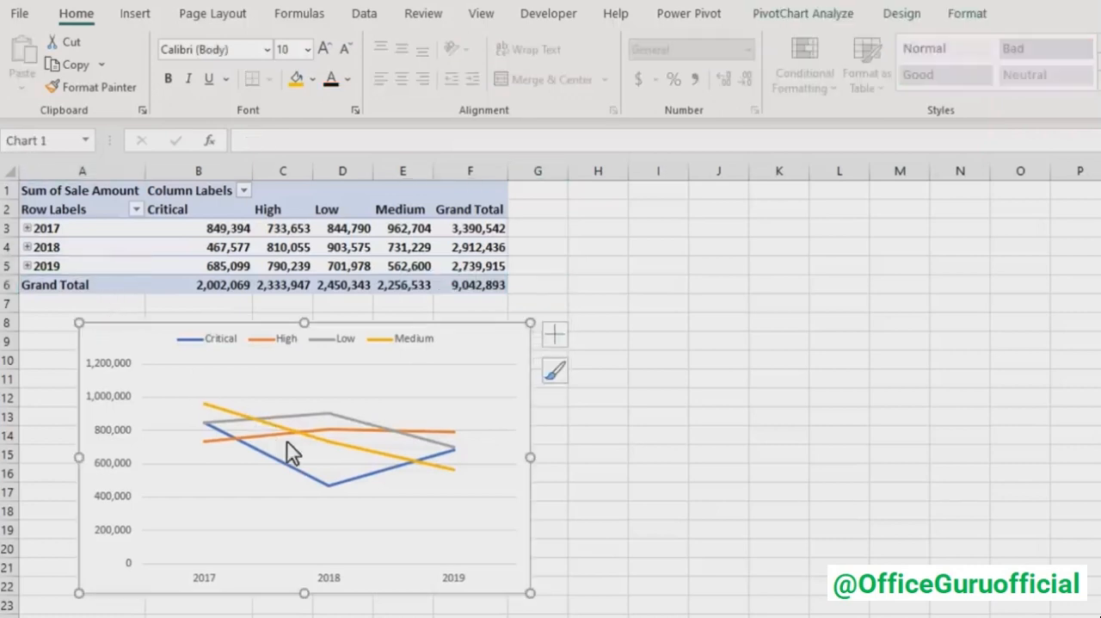
pyautogui.click(570, 285)
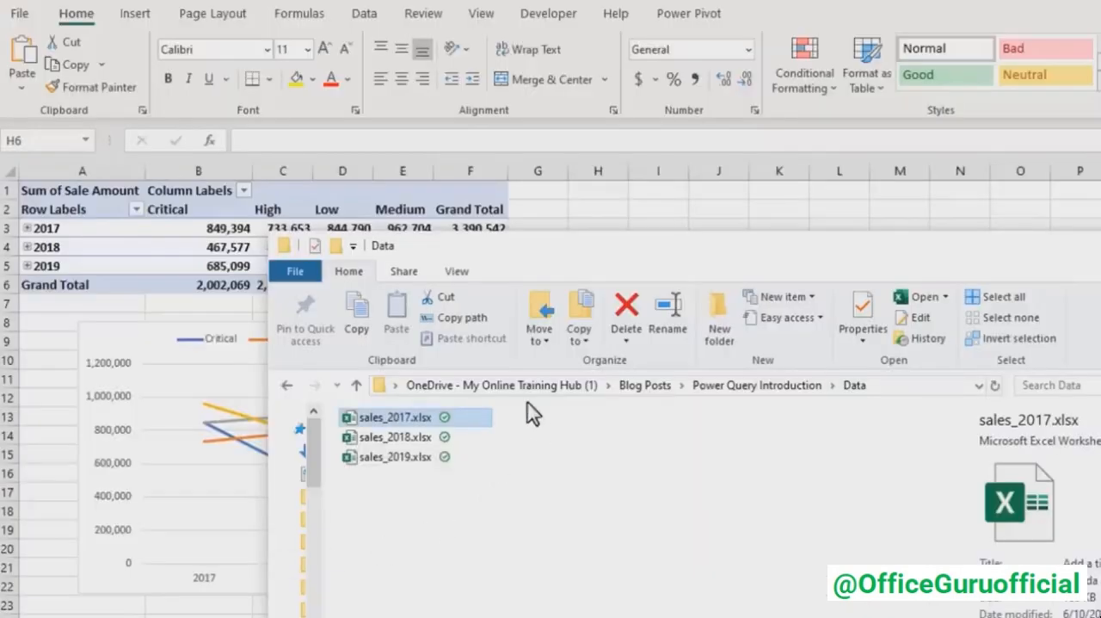
# - In File Explorer, move sales_2020.xlsx from the Power Query Introduction folder into its Data subfolder, then return to the workbook
pyautogui.click(357, 385)
pyautogui.moveTo(326, 412); pyautogui.dragTo(314, 412)
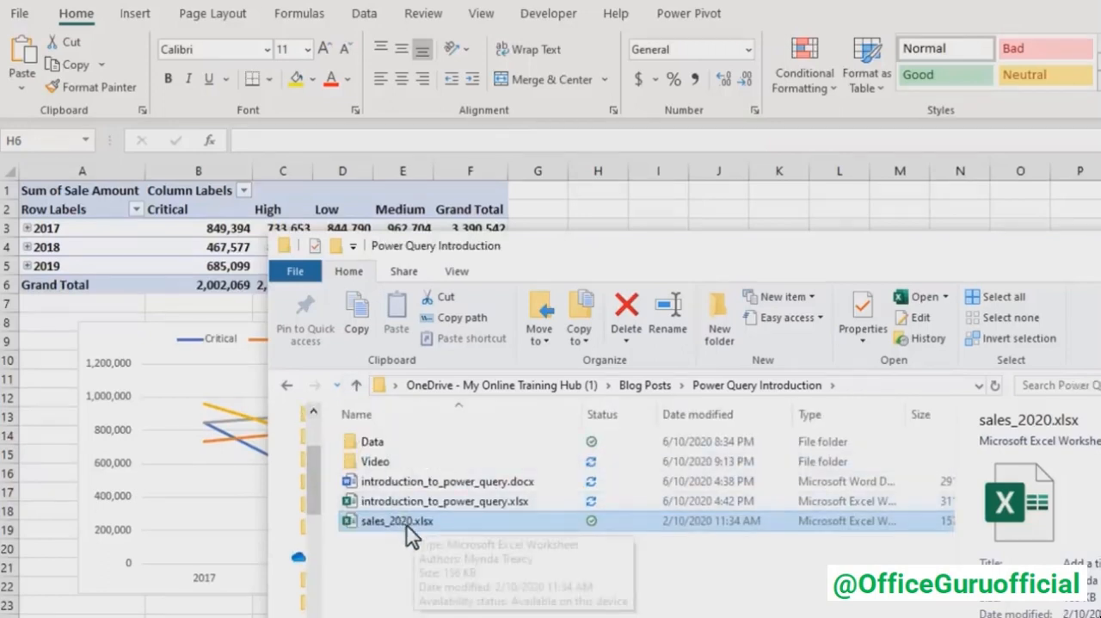
pyautogui.hotkey('ctrl', 'x')
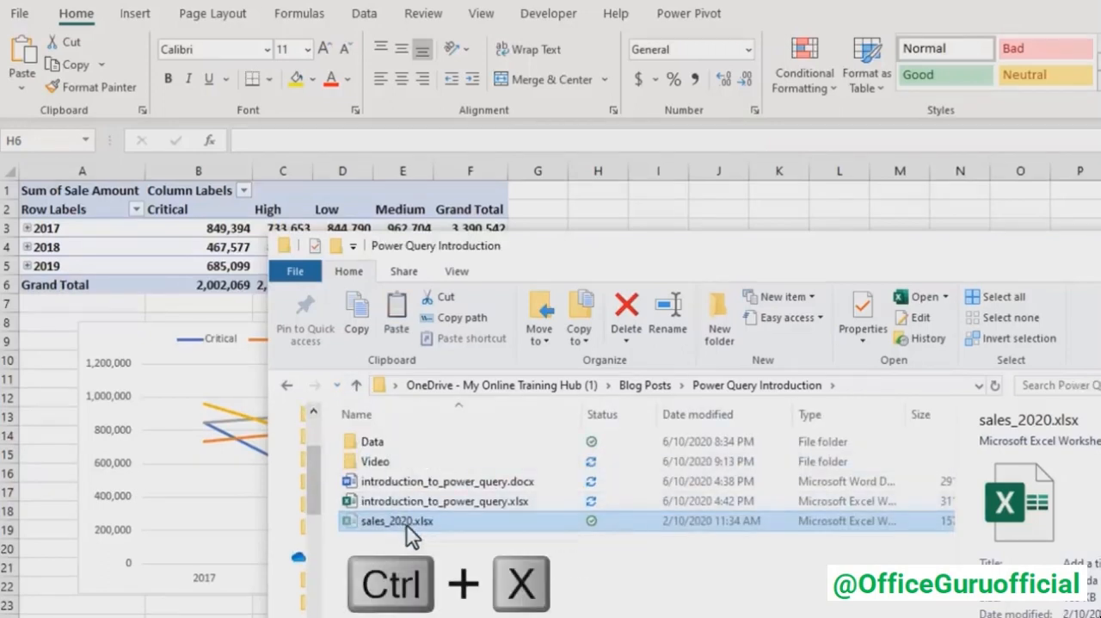
pyautogui.doubleClick(370, 440)
pyautogui.hotkey('ctrl', 'v')
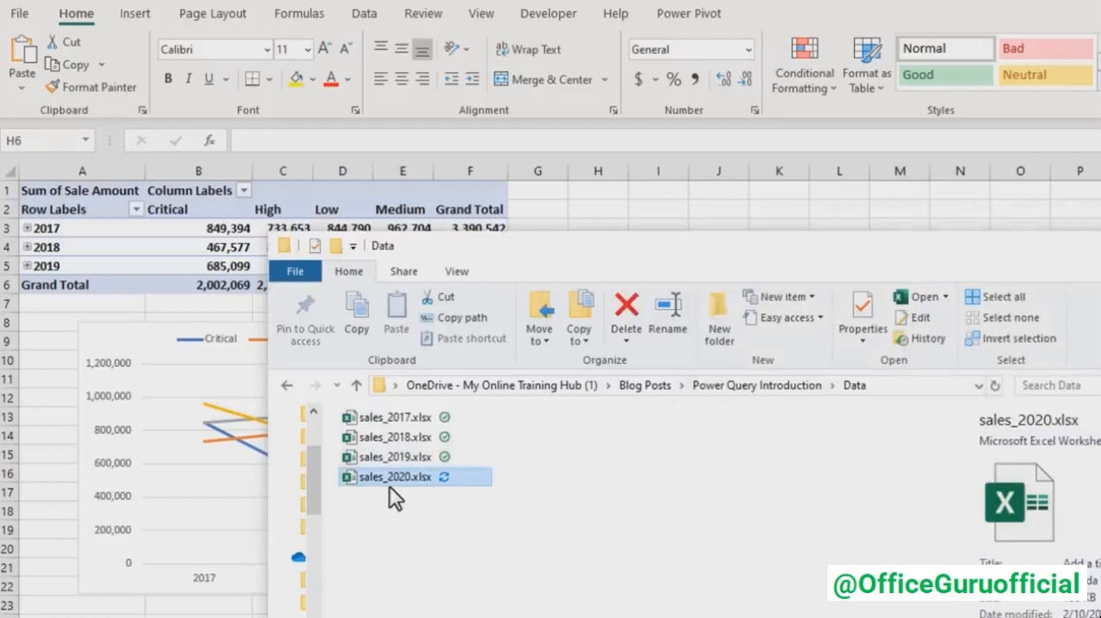
pyautogui.click(1097, 246)
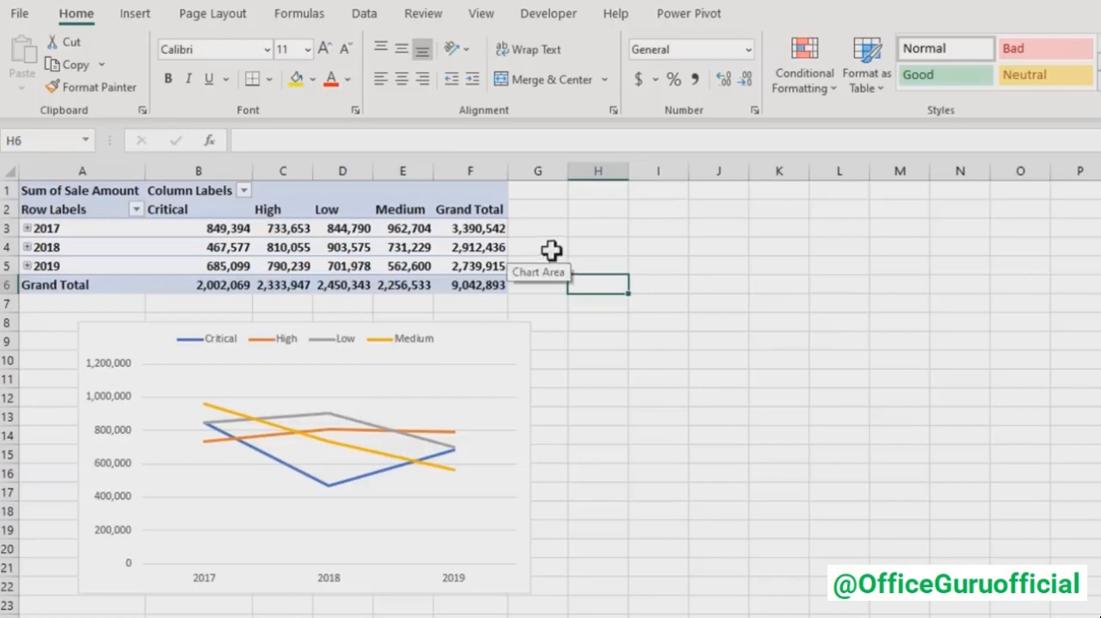
# - Refresh all queries and connections to bring the 2020 sales into the PivotTable and PivotChart
pyautogui.click(365, 13)
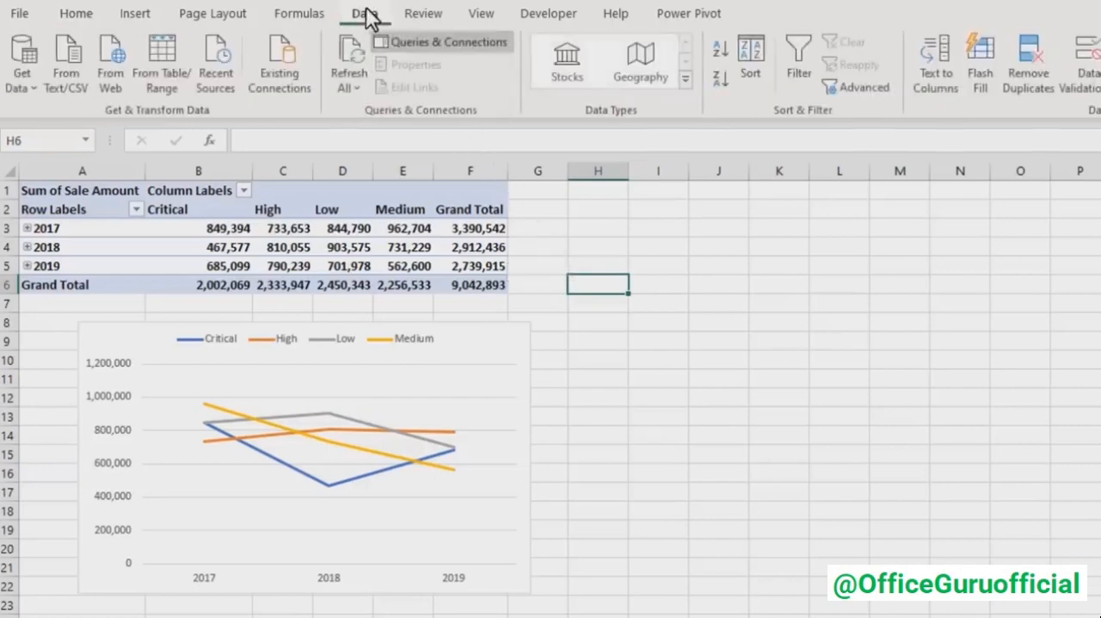
pyautogui.click(353, 62)
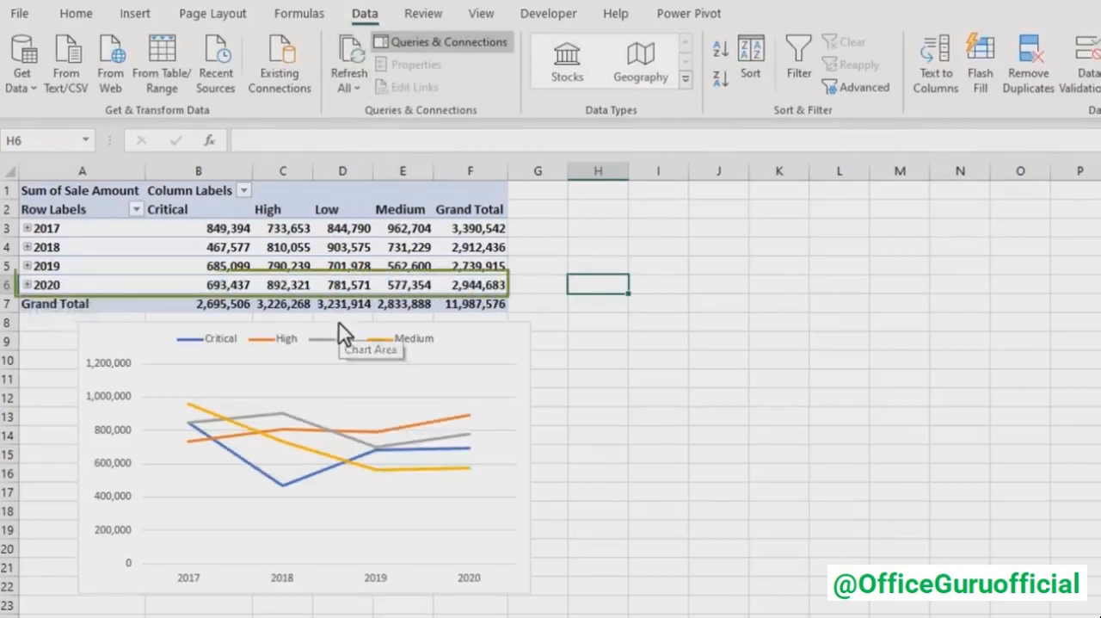
pyautogui.click(658, 377)
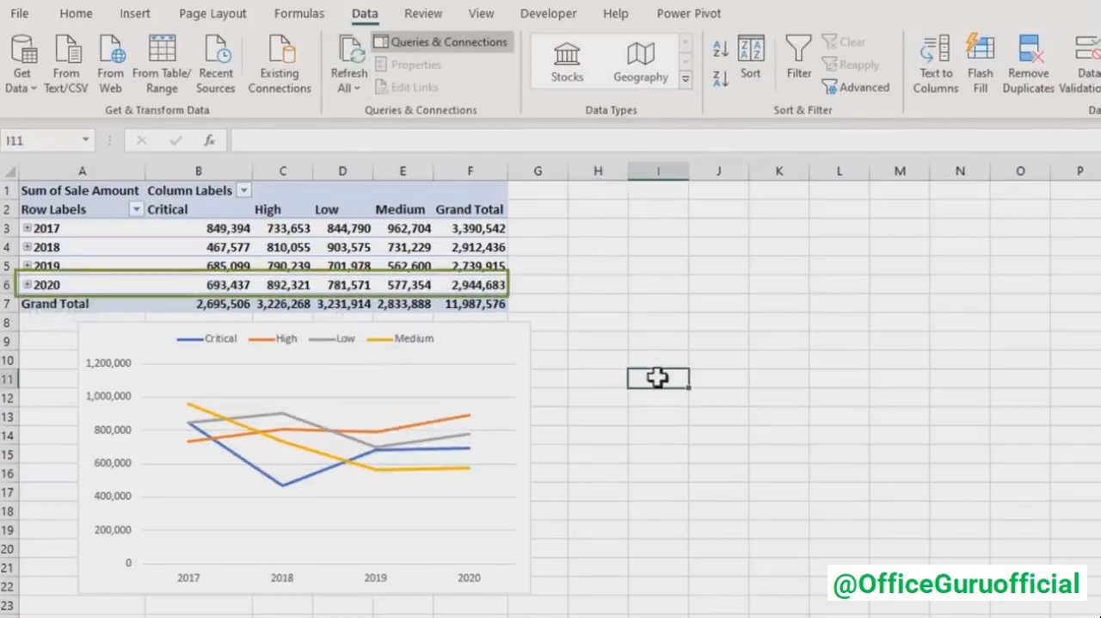